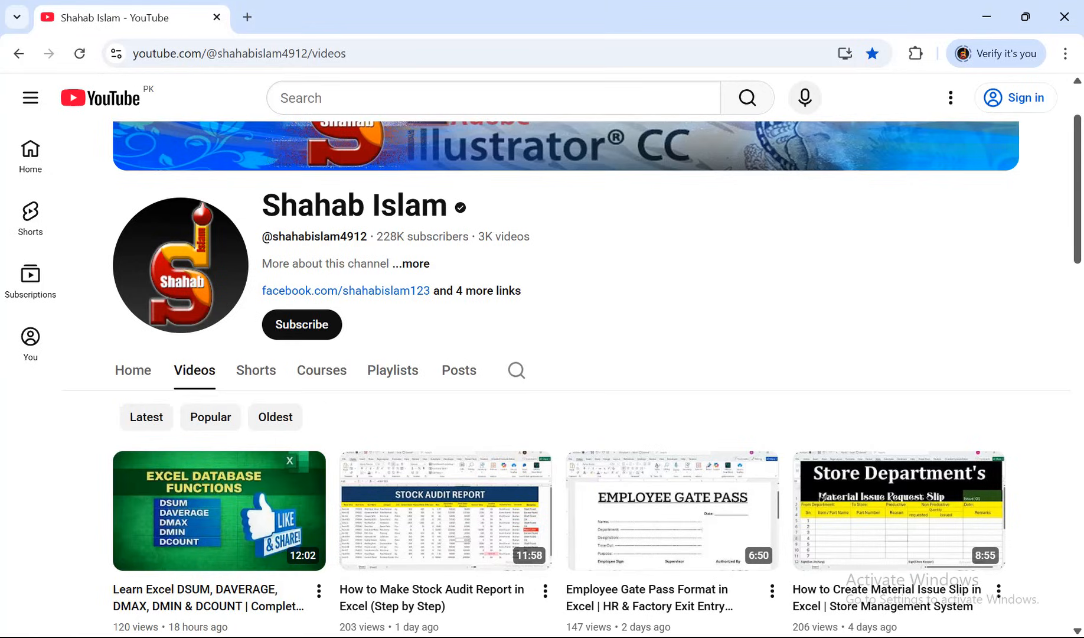
# Step: Switch to the Excel workbook and review the item names listed in A1:A21 of Sheet1
pyautogui.moveTo(785, 636)
pyautogui.click(786, 567)
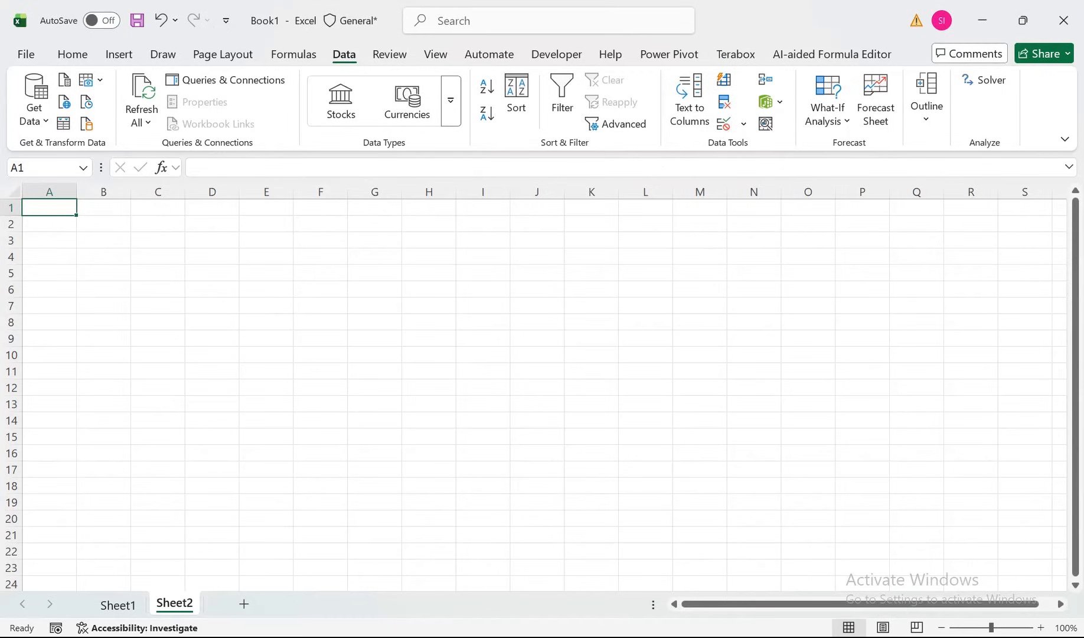
pyautogui.hotkey('ctrl', 'pageup')
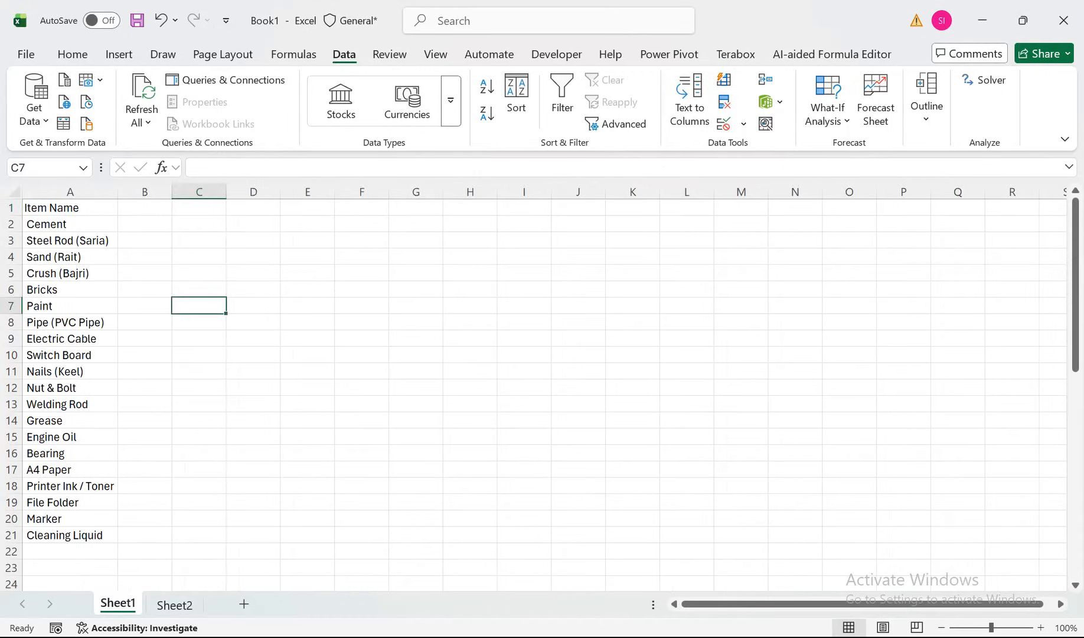
pyautogui.moveTo(70, 208); pyautogui.dragTo(70, 535)
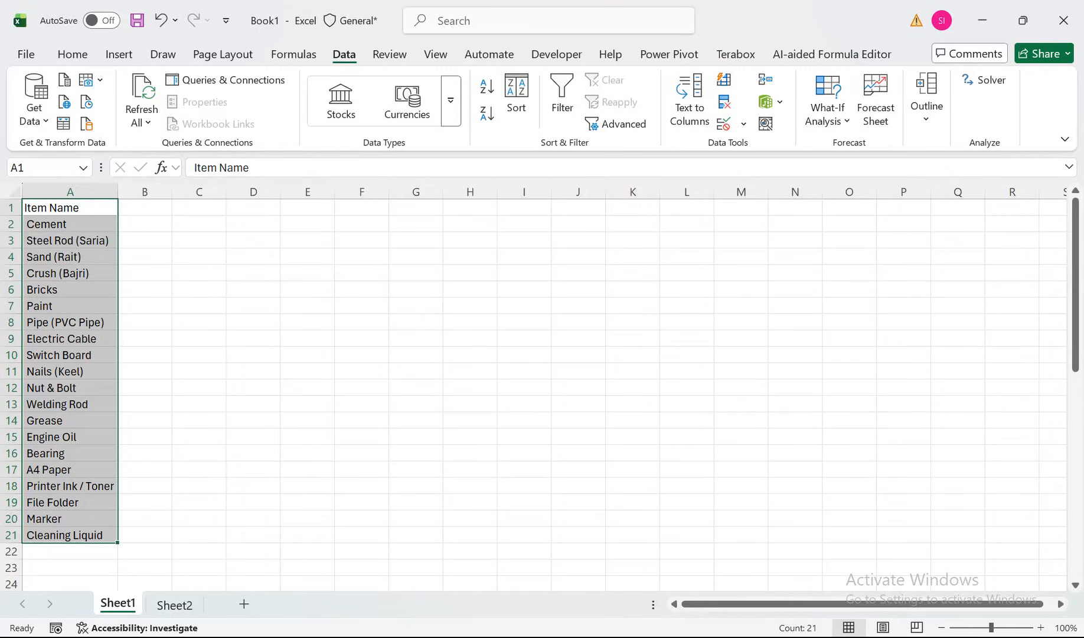
pyautogui.click(199, 388)
# Step: On Sheet2, enter the headers Issue NO, Date and Item Name in A1:C1
pyautogui.click(175, 605)
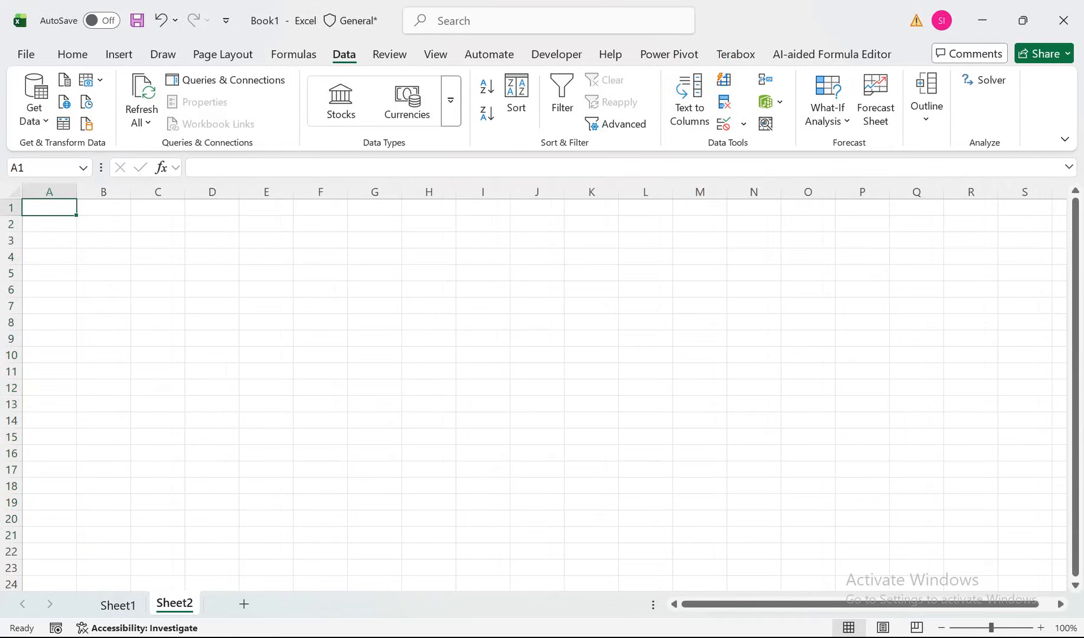
pyautogui.moveTo(991, 628); pyautogui.dragTo(995, 628)
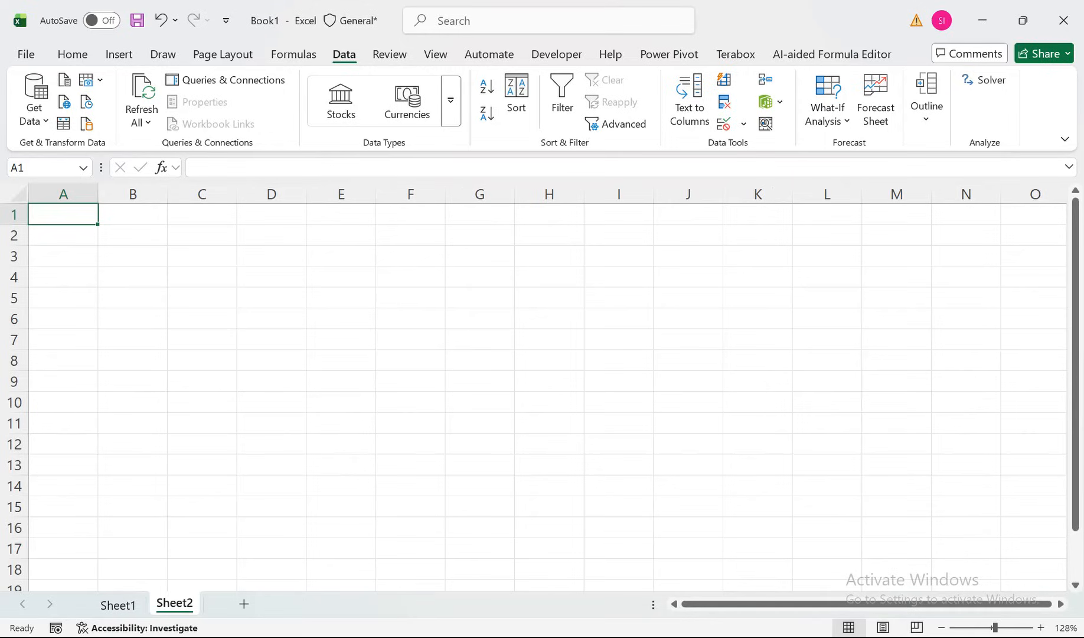
pyautogui.write('ISsue')
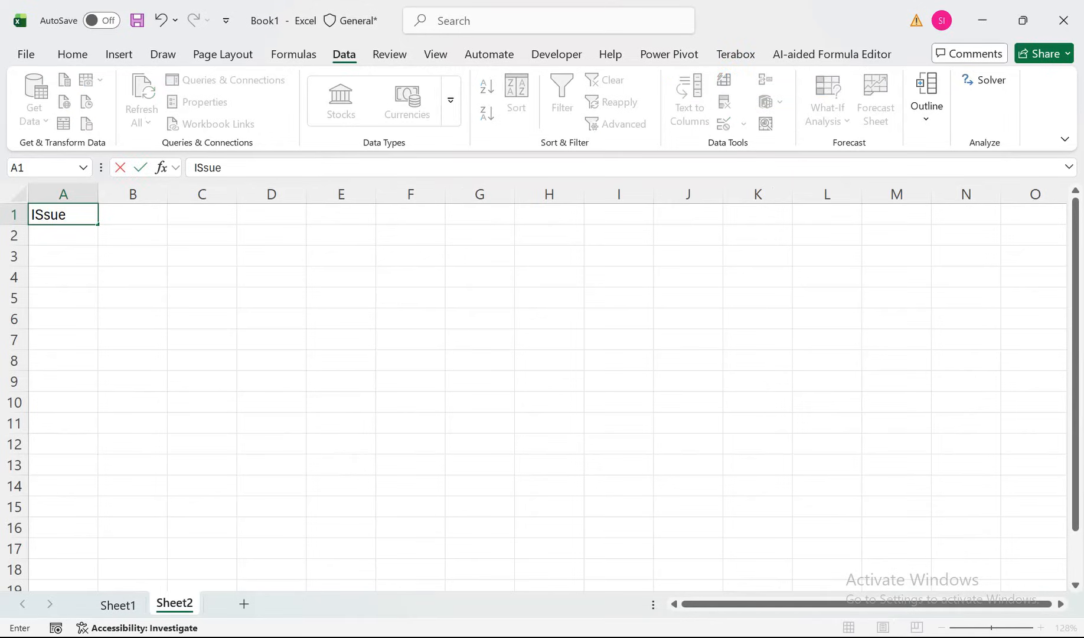
pyautogui.write(' NO')
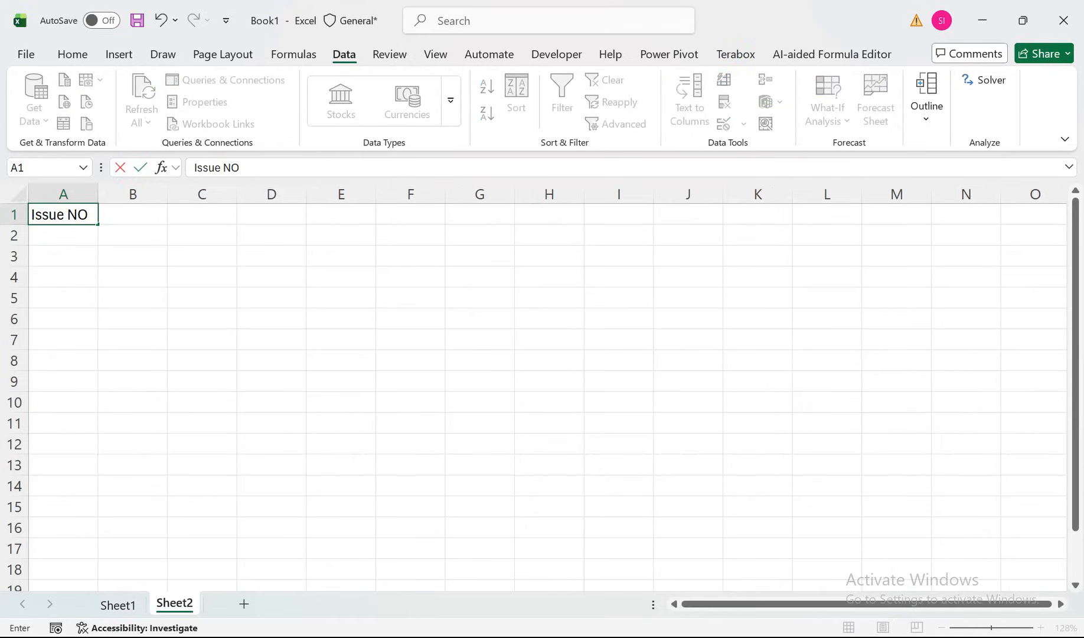
pyautogui.press('Tab')
pyautogui.write('Date')
pyautogui.press('Tab')
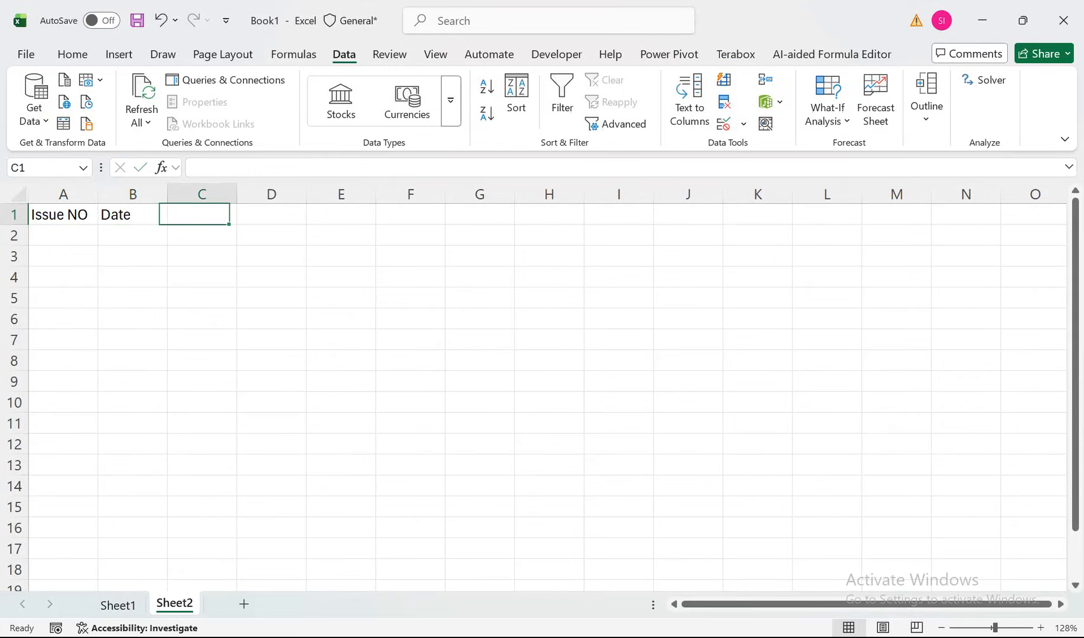
pyautogui.write('Item NAme')
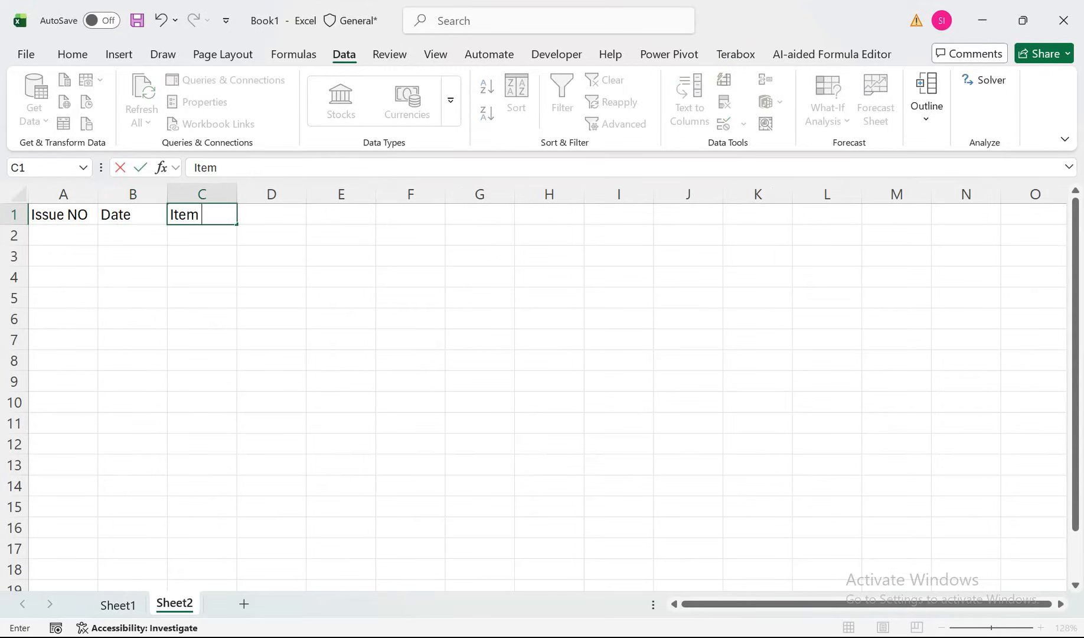
pyautogui.press('Tab')
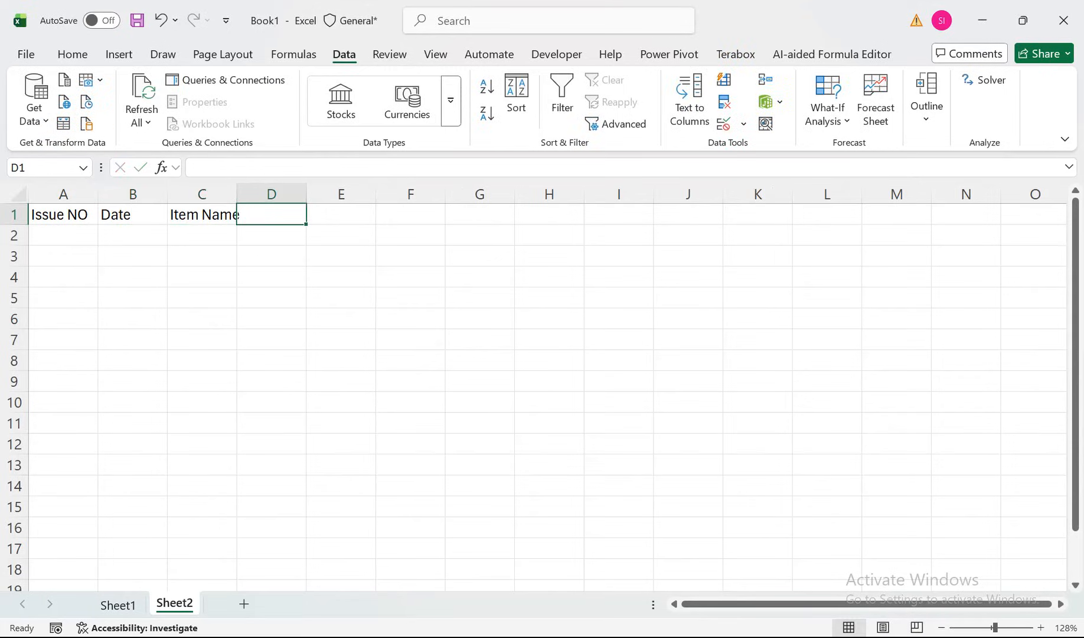
# Step: Add the headers Issue in D1 and Purchase in E1
pyautogui.write('Issue')
pyautogui.press('Tab')
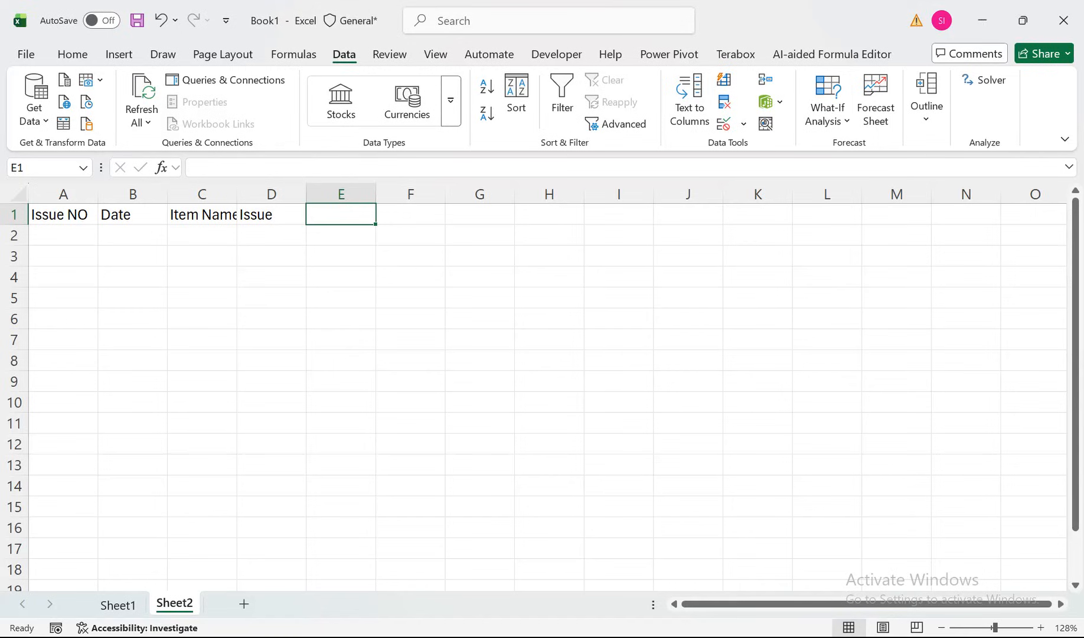
pyautogui.write('Purchase')
pyautogui.press('Tab')
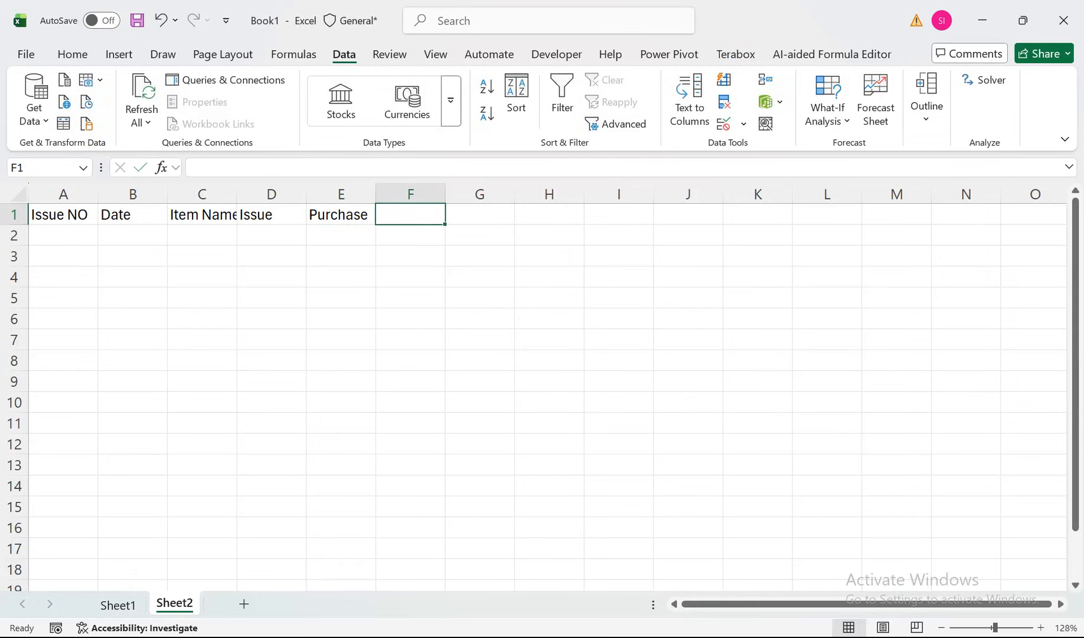
# Step: Enter the header Balance in F1, correcting its spelling
pyautogui.write('Baalnce')
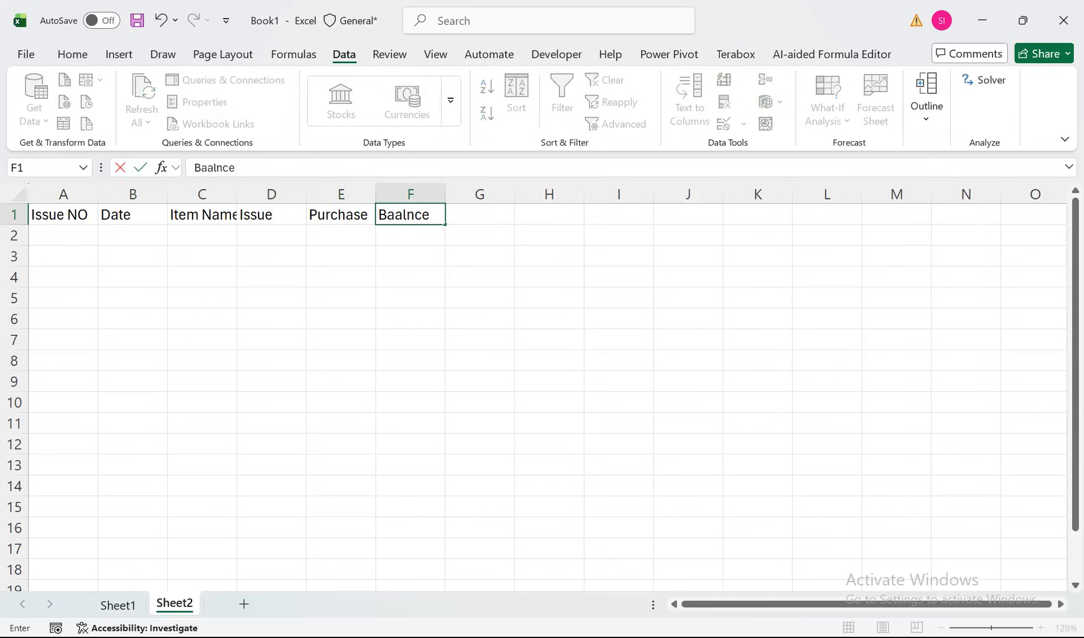
pyautogui.press('Tab')
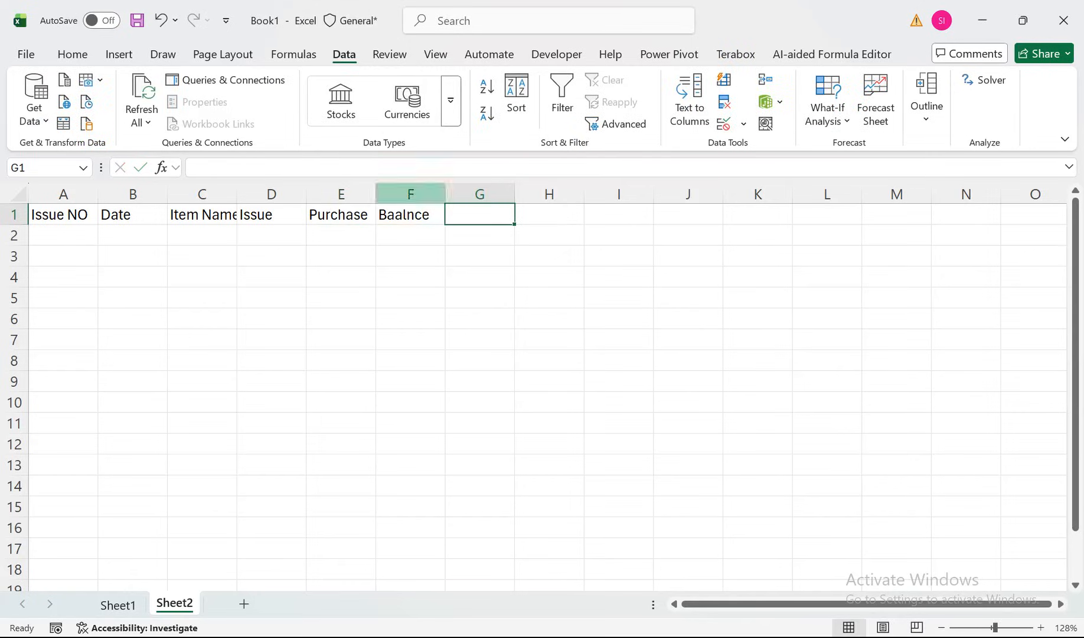
pyautogui.doubleClick(387, 215)
pyautogui.write('Baalcne')
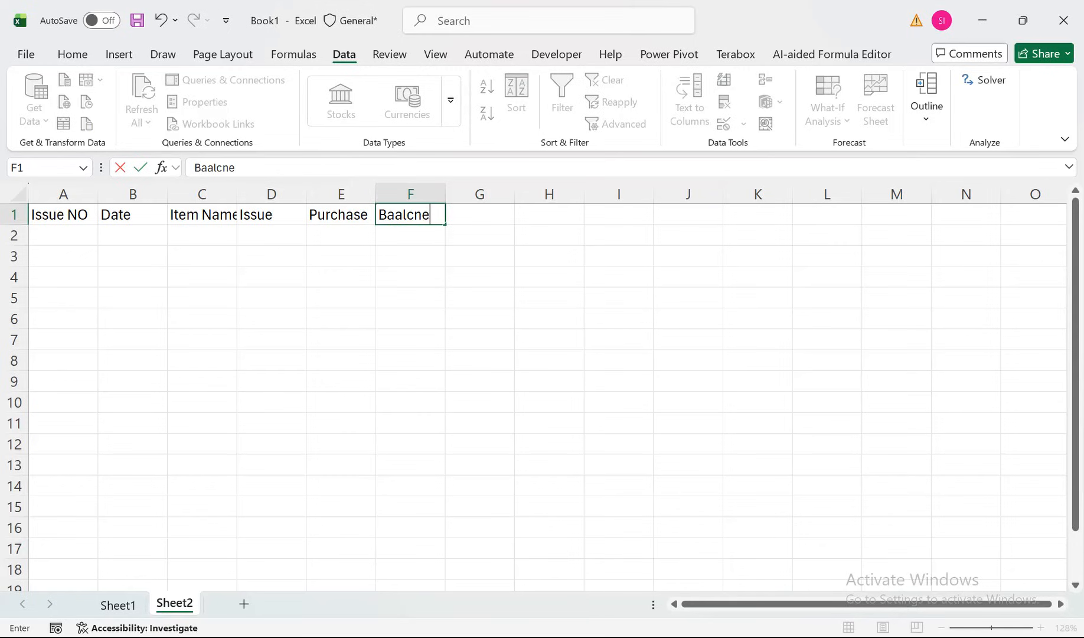
pyautogui.press('BackSpace')
pyautogui.press('BackSpace')
pyautogui.press('BackSpace')
pyautogui.press('BackSpace')
pyautogui.press('BackSpace')
pyautogui.write('lance')
pyautogui.press('Tab')
# Step: Insert a new column before the Issue column and give it the header Dept. in D1
pyautogui.click(273, 194)
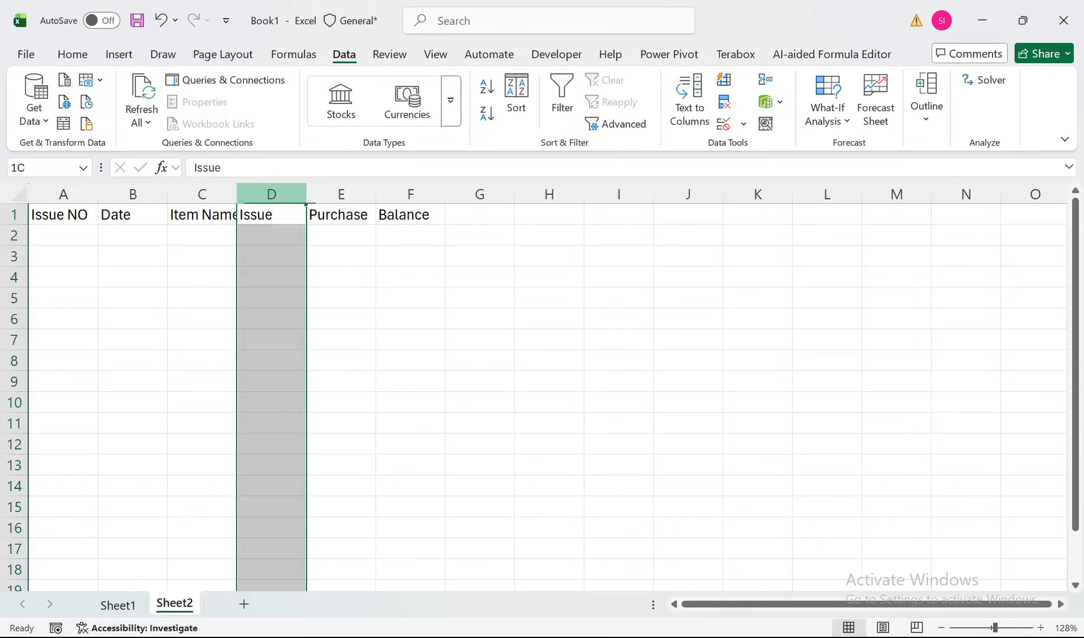
pyautogui.rightClick(275, 195)
pyautogui.click(313, 392)
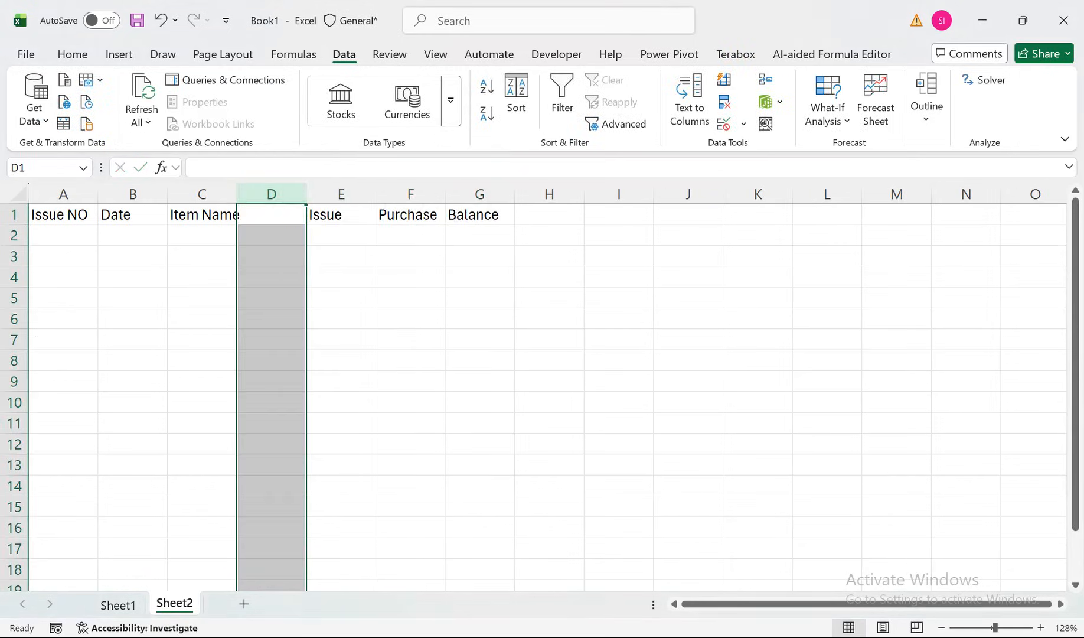
pyautogui.click(272, 235)
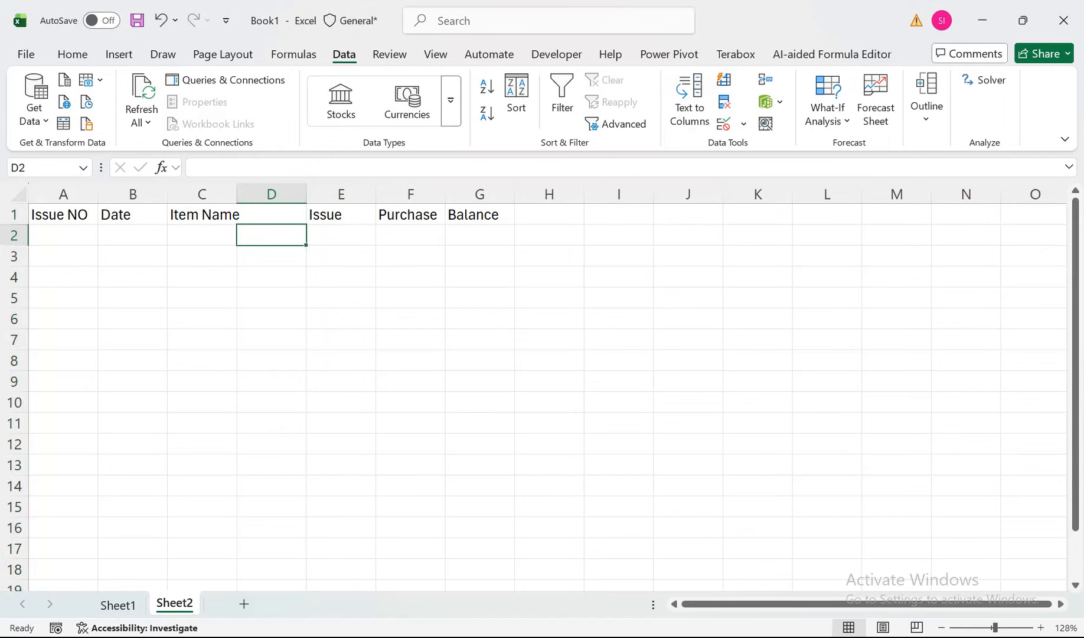
pyautogui.click(272, 215)
pyautogui.write('De')
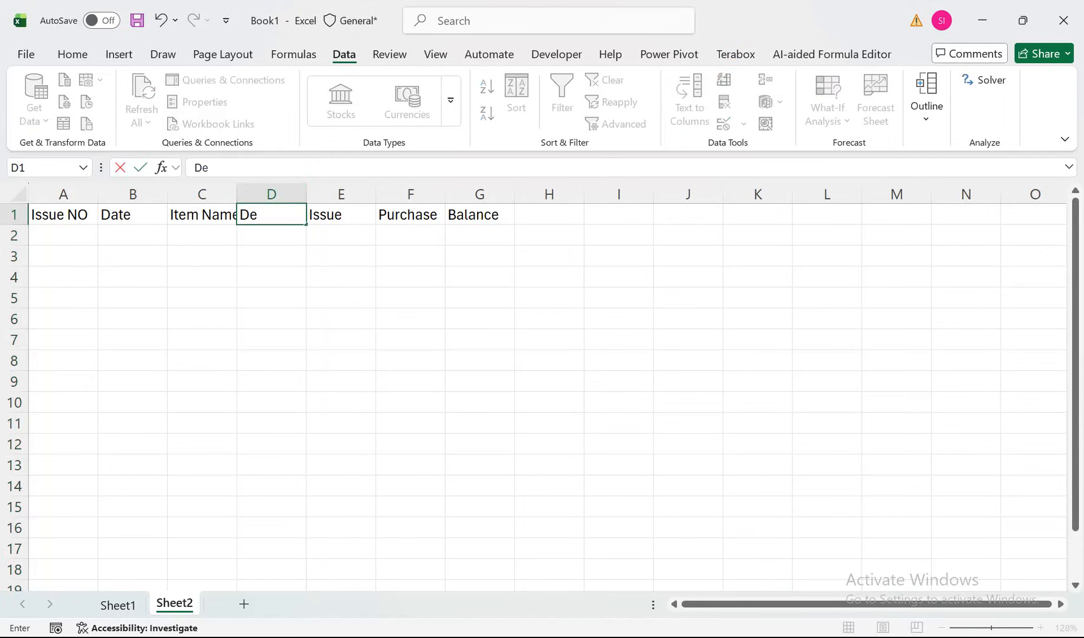
pyautogui.write('pt.')
pyautogui.press('Tab')
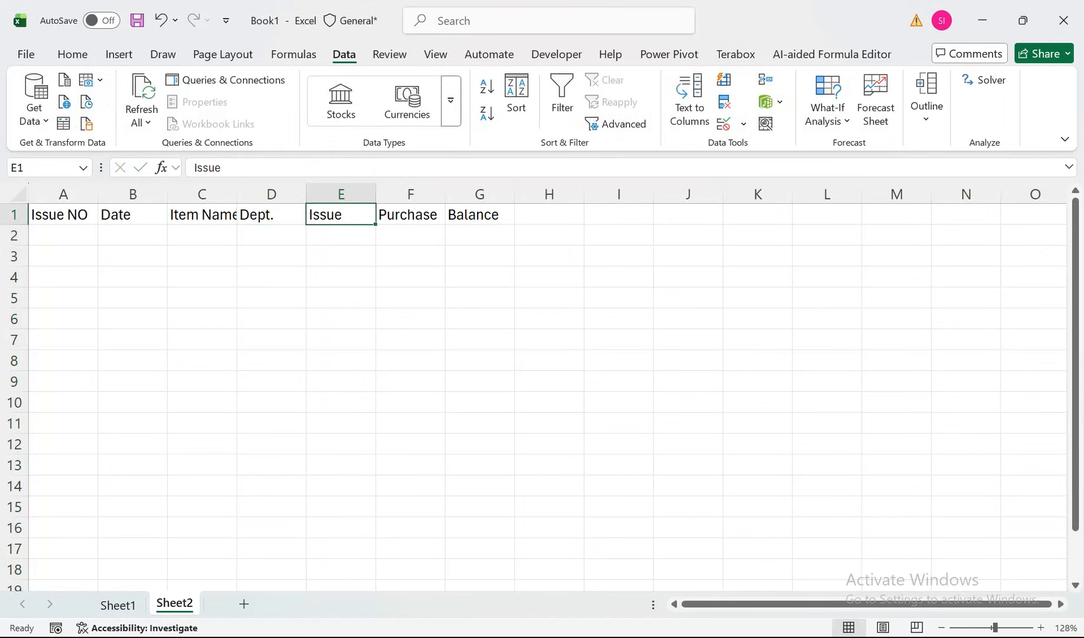
# Step: Widen the Item Name column to fit its header and change the Issue header in E1 to Issue Qty
pyautogui.moveTo(236, 194); pyautogui.dragTo(257, 194)
pyautogui.press('F2')
pyautogui.write('Qty')
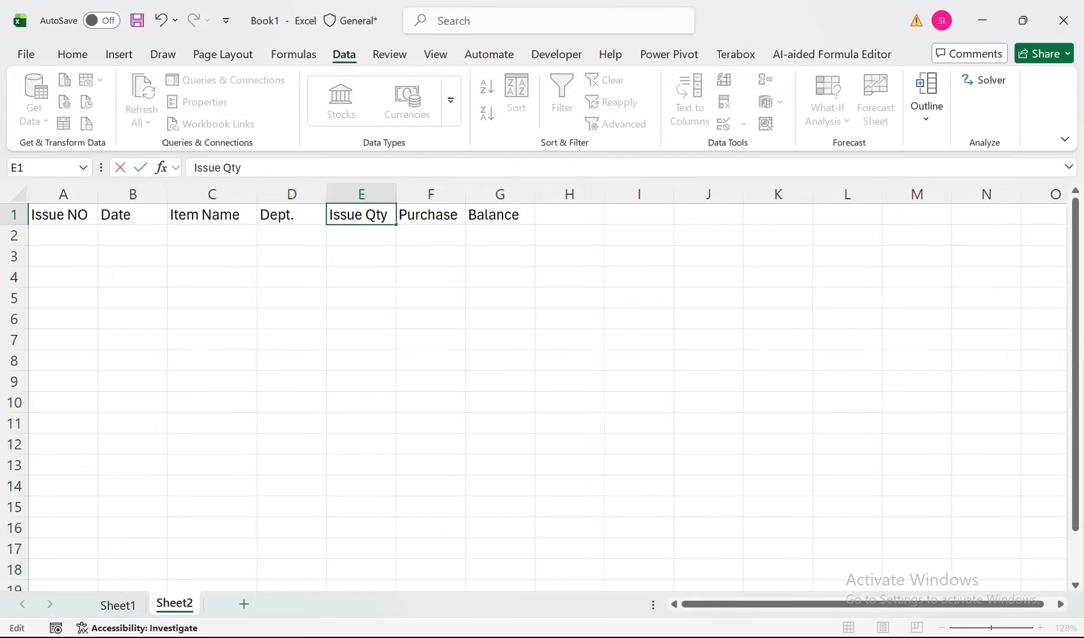
pyautogui.press('Tab')
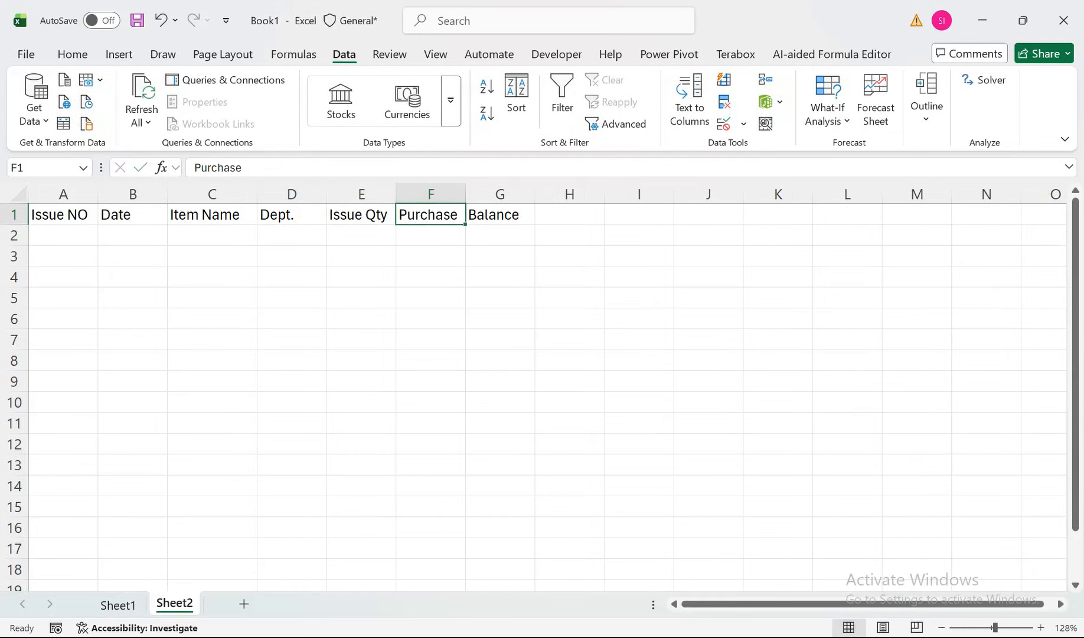
# Step: Change the Purchase header in F1 to Purchase Qty and widen its column to fit the text with some room
pyautogui.moveTo(465, 194); pyautogui.dragTo(480, 194)
pyautogui.press('F2')
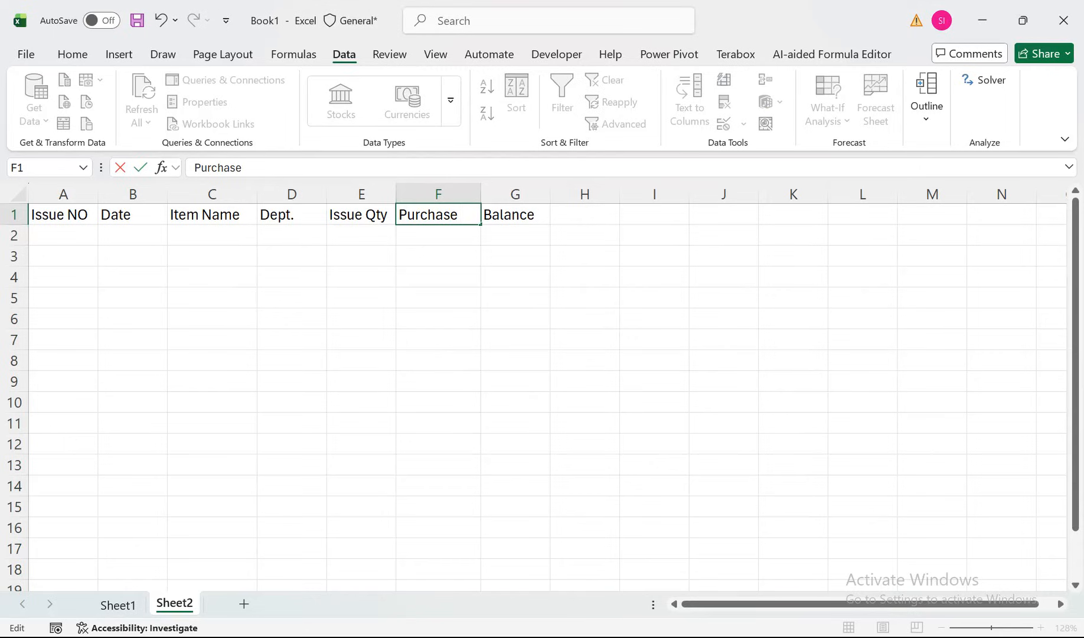
pyautogui.write('Qty')
pyautogui.press('Tab')
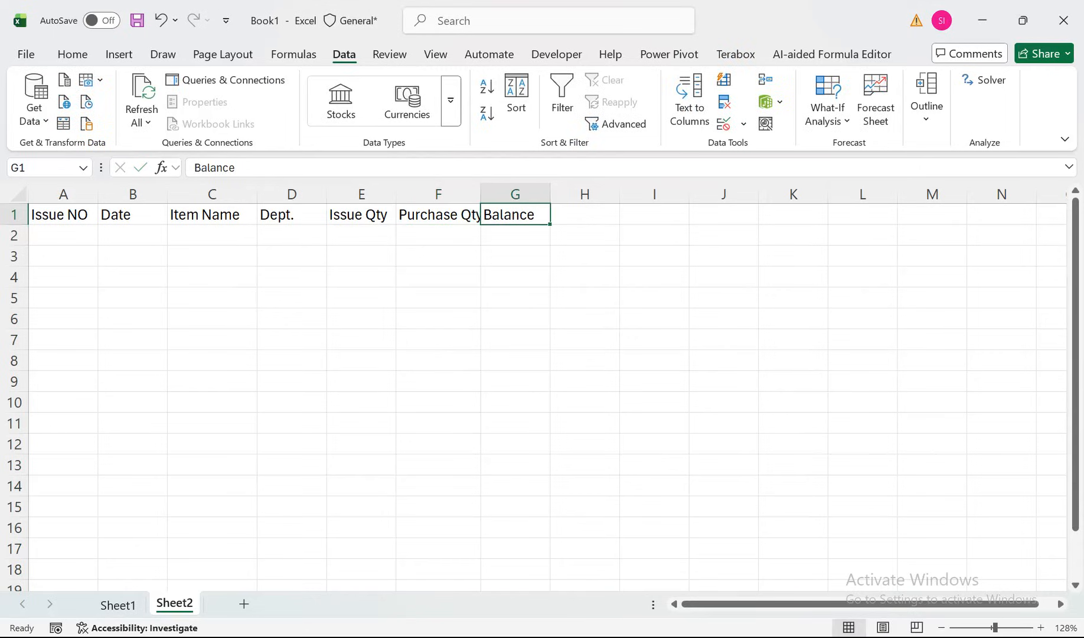
pyautogui.doubleClick(481, 193)
pyautogui.moveTo(488, 194); pyautogui.dragTo(503, 194)
# Step: Format the A1:G1 headers bold, centred both ways and light gray, with a taller row and a slightly wider Issue Qty column
pyautogui.moveTo(14, 225); pyautogui.dragTo(538, 224)
pyautogui.click(72, 54)
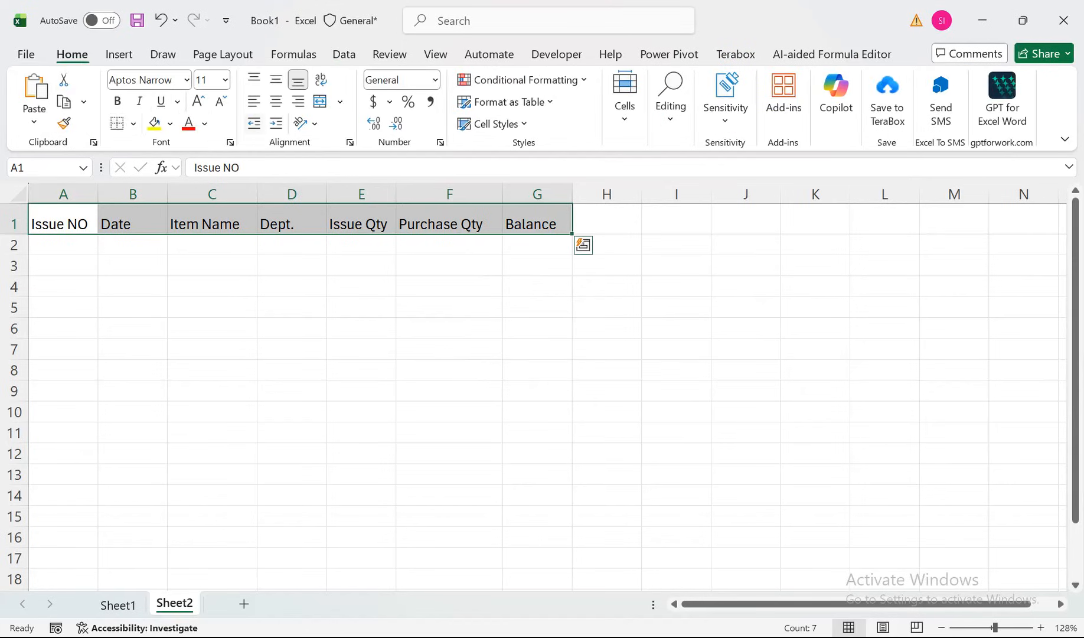
pyautogui.click(275, 101)
pyautogui.click(117, 101)
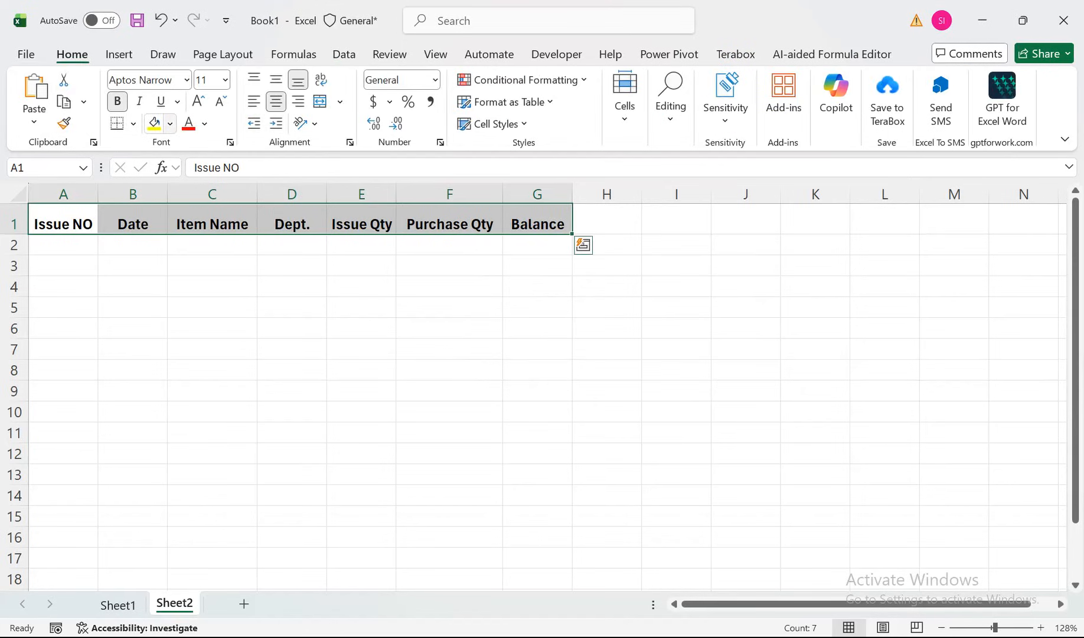
pyautogui.click(170, 123)
pyautogui.click(204, 207)
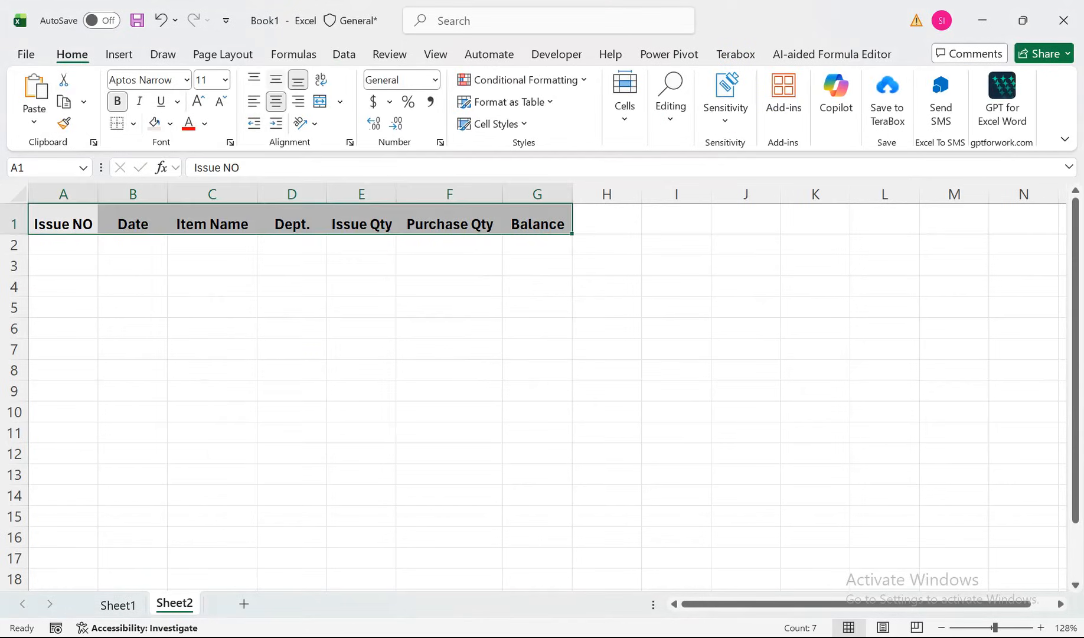
pyautogui.click(276, 79)
pyautogui.moveTo(396, 194); pyautogui.dragTo(401, 194)
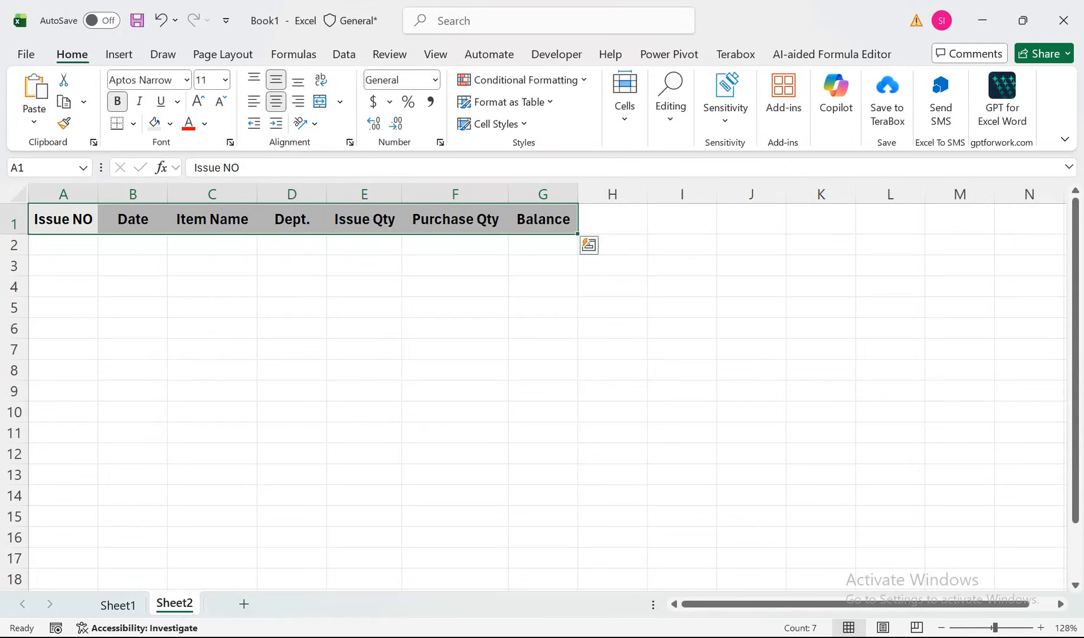
# Step: Enter the formula =IF(C2="","",ROW()-1) in A2 to number issues automatically when an item name is present
pyautogui.moveTo(996, 628); pyautogui.dragTo(1001, 628)
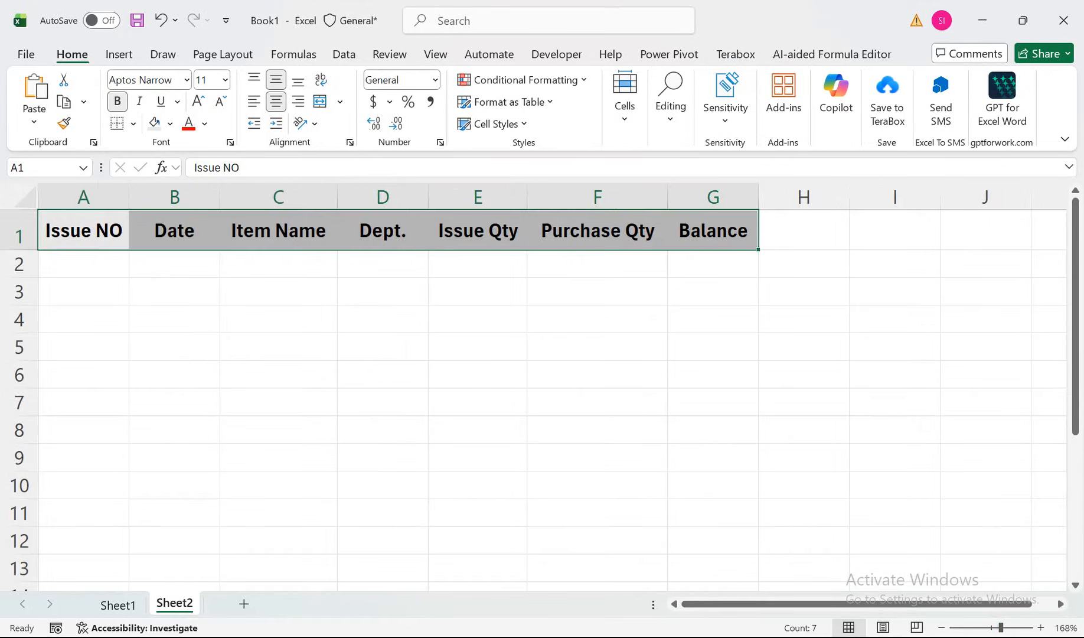
pyautogui.click(83, 264)
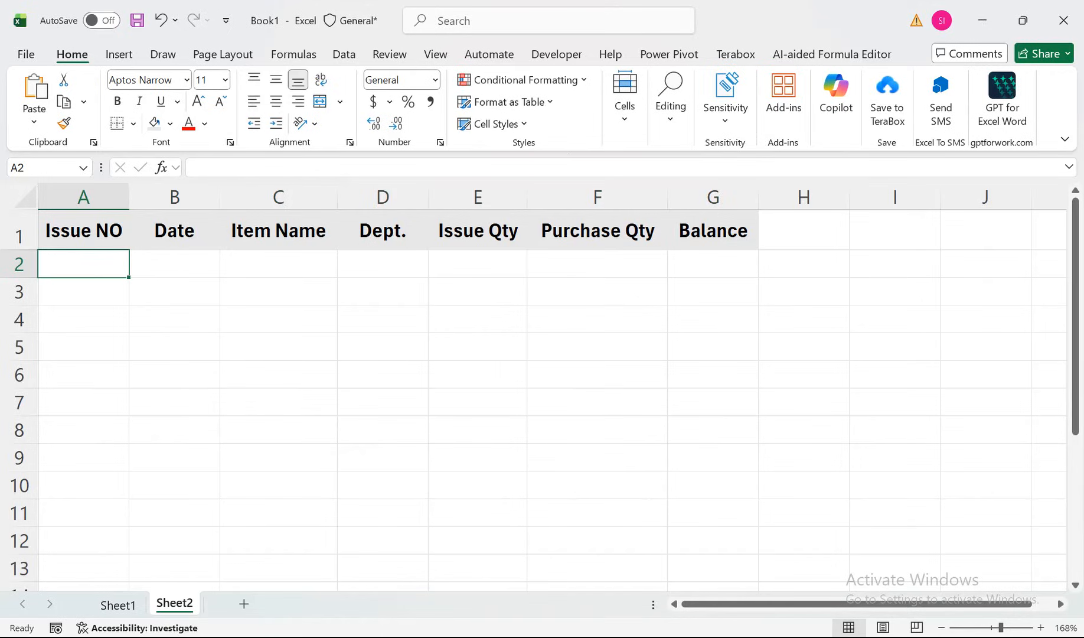
pyautogui.write('=IF(')
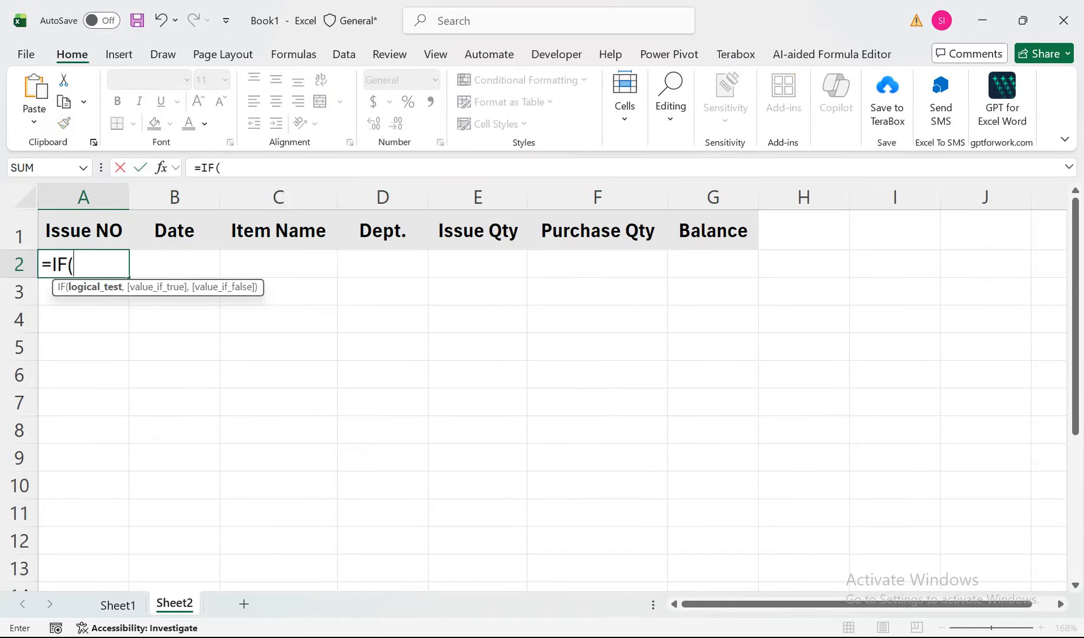
pyautogui.click(278, 264)
pyautogui.write('="",')
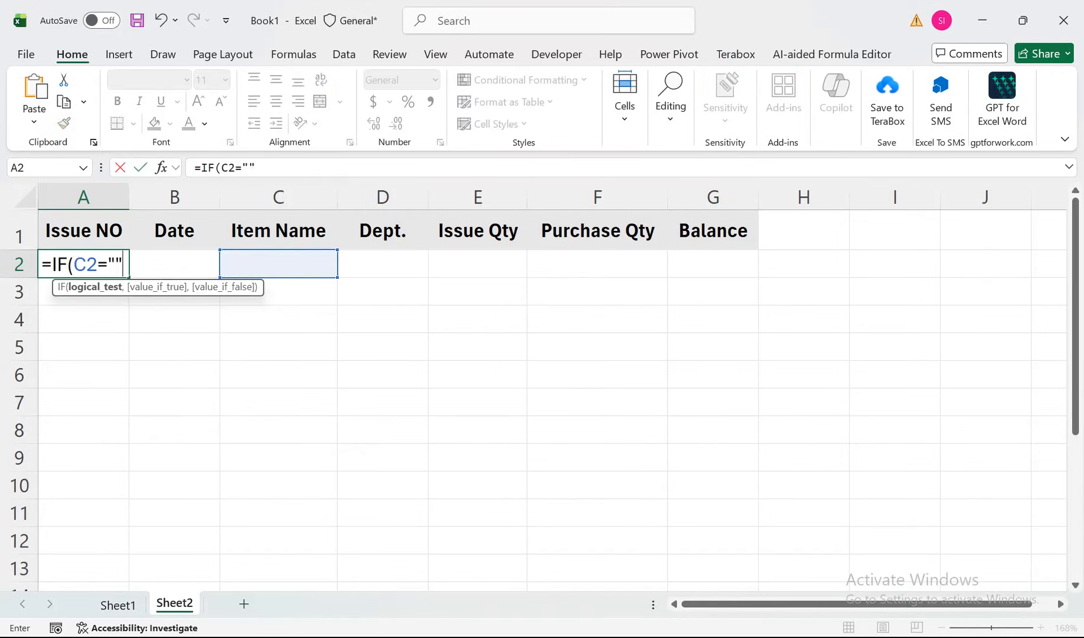
pyautogui.write('"",')
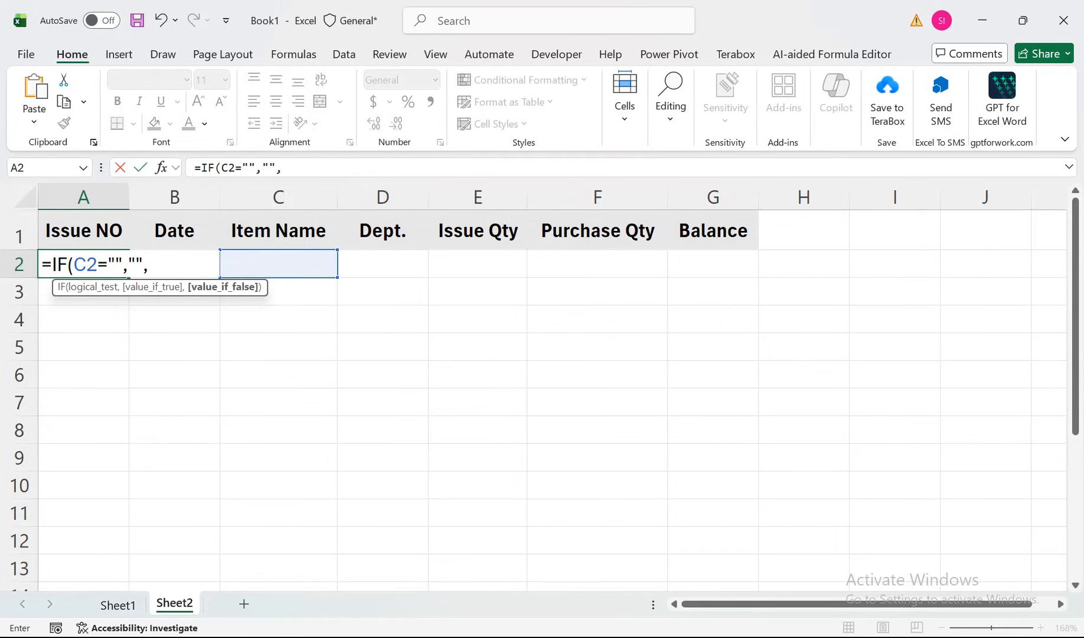
pyautogui.write('ro')
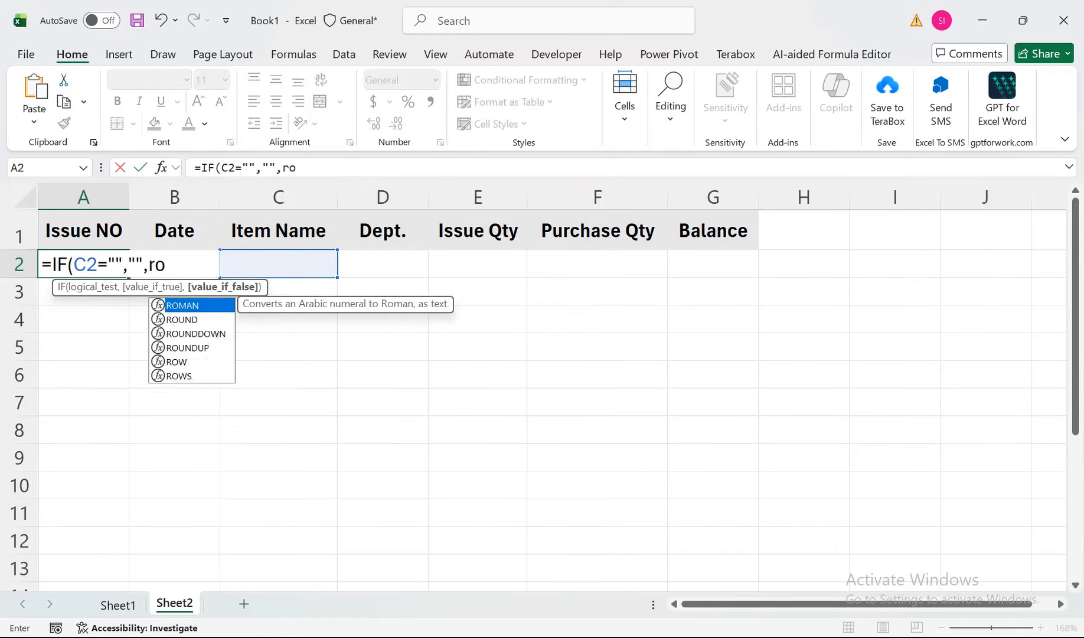
pyautogui.write('w()-')
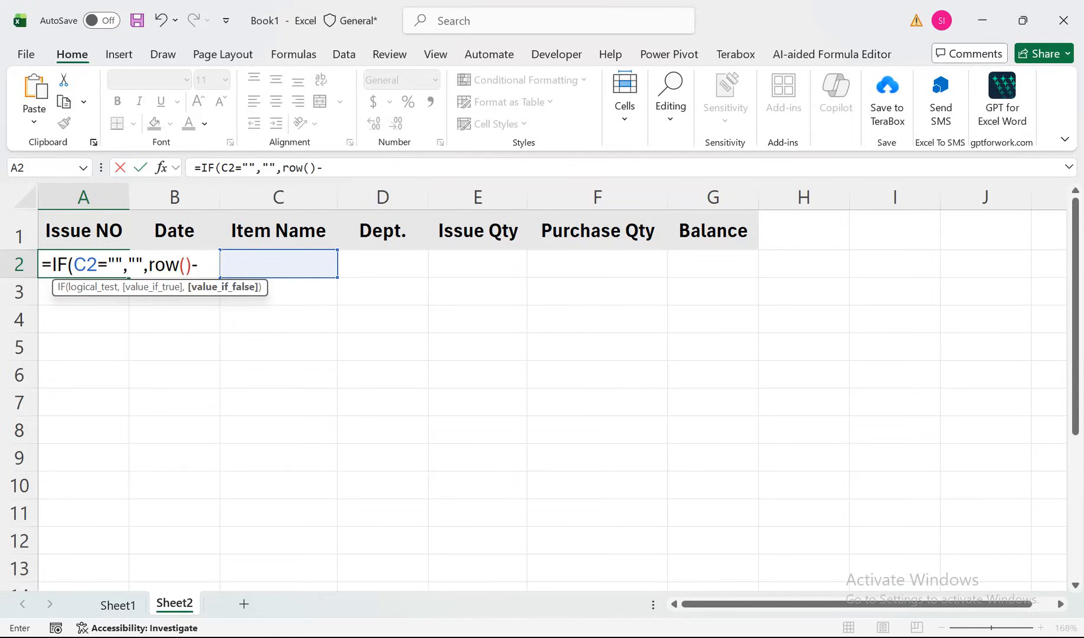
pyautogui.write('1')
pyautogui.press('Return')
pyautogui.press('Return')
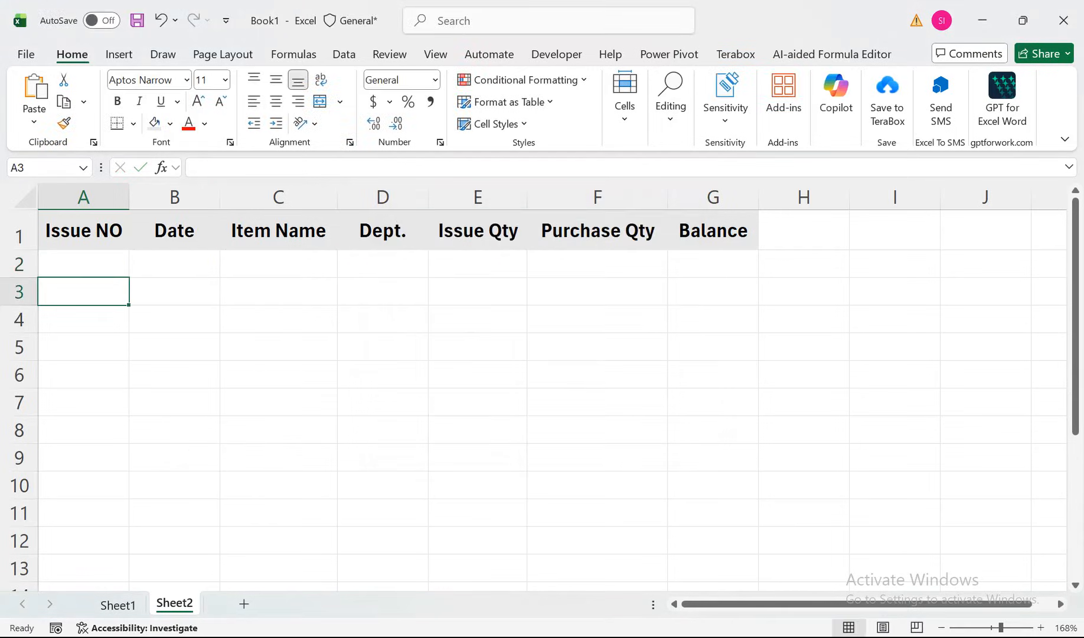
pyautogui.press('Up')
pyautogui.press('F2')
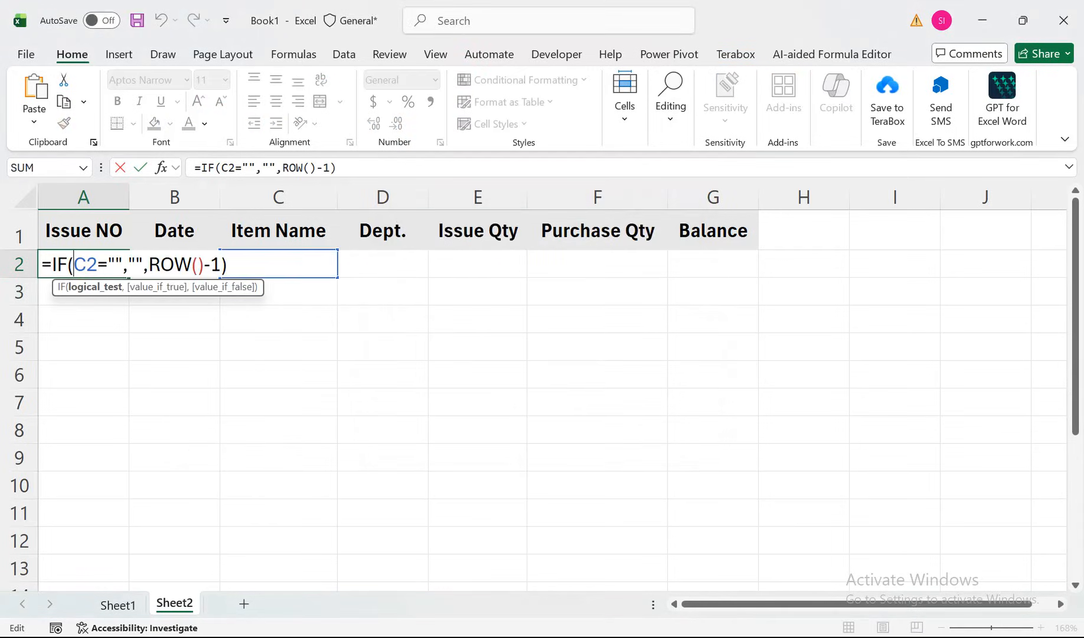
pyautogui.press('Return')
# Step: Enter the sample text "as" in C2 and "were" in C3 to test the issue numbering
pyautogui.click(278, 264)
pyautogui.write('as')
pyautogui.click(278, 320)
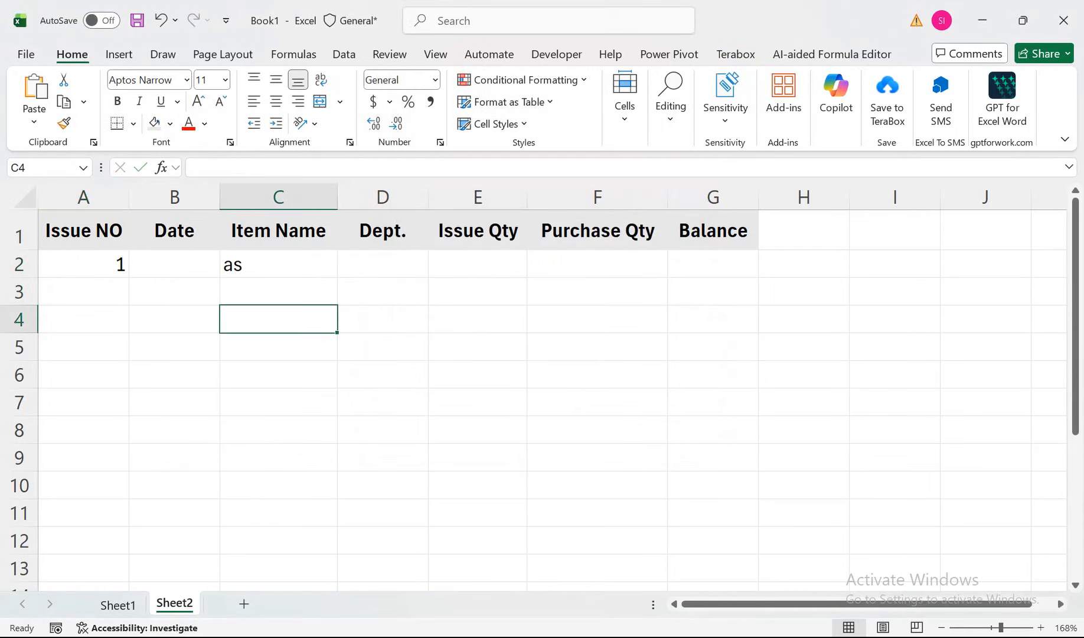
pyautogui.click(278, 292)
pyautogui.write('were')
pyautogui.click(278, 347)
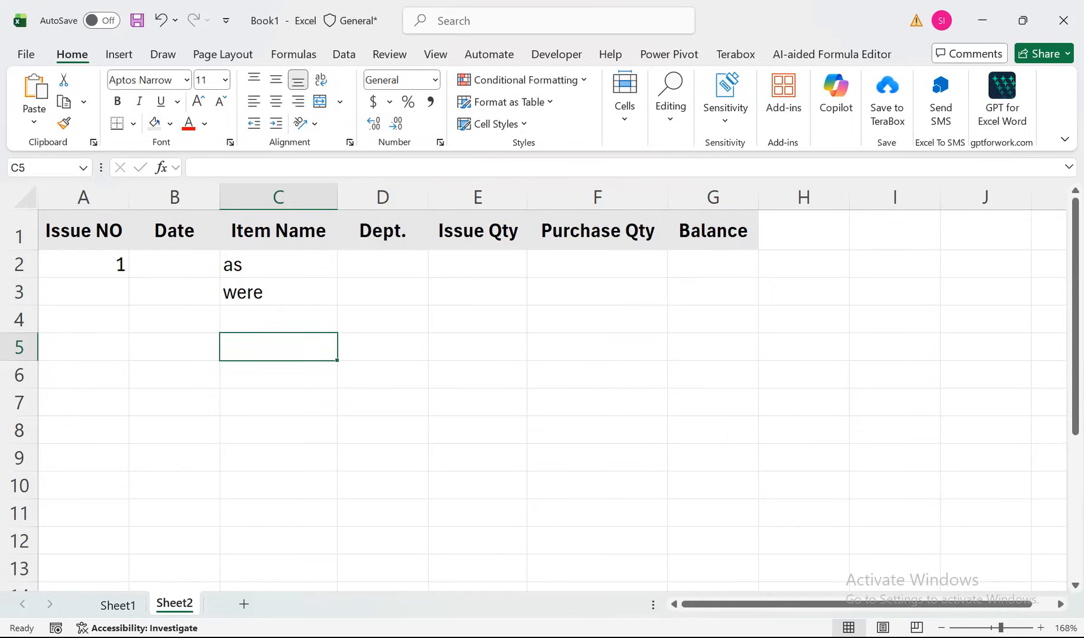
# Step: Fill the A2 formula down to A12 and centre column A horizontally
pyautogui.click(83, 264)
pyautogui.moveTo(129, 277); pyautogui.dragTo(118, 541)
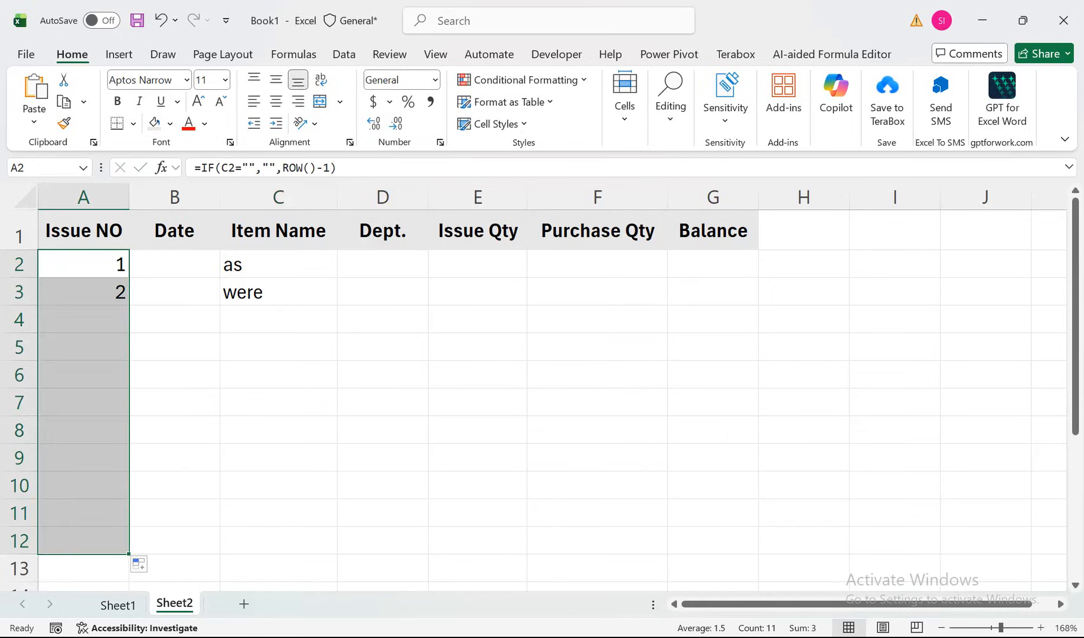
pyautogui.click(278, 319)
pyautogui.click(83, 197)
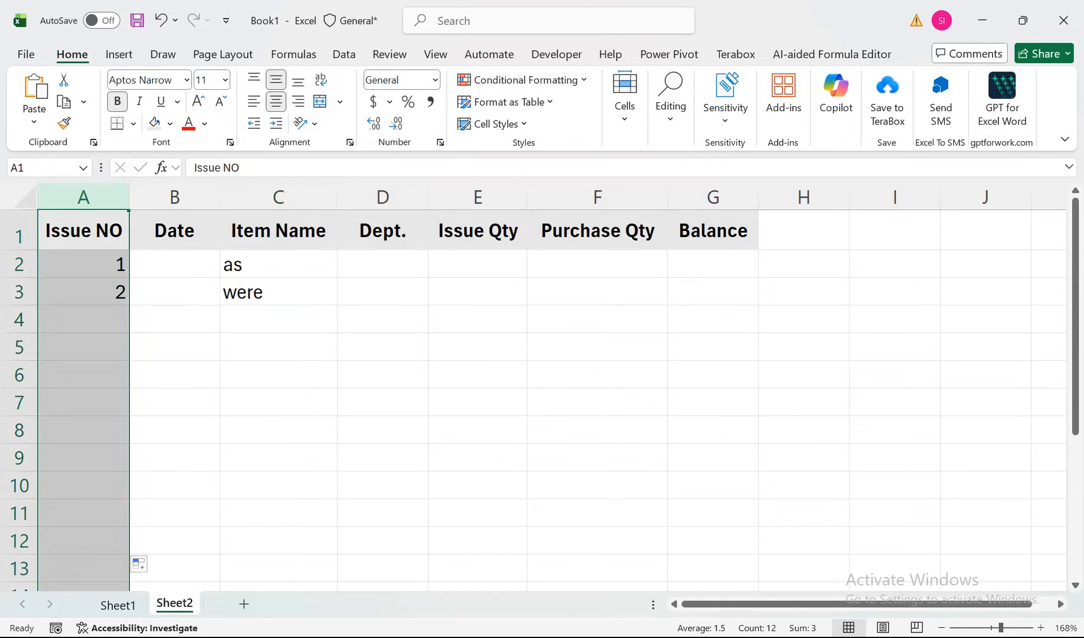
pyautogui.click(276, 101)
# Step: Delete the sample text from C2:C3 in the Item Name column
pyautogui.moveTo(278, 264); pyautogui.dragTo(278, 292)
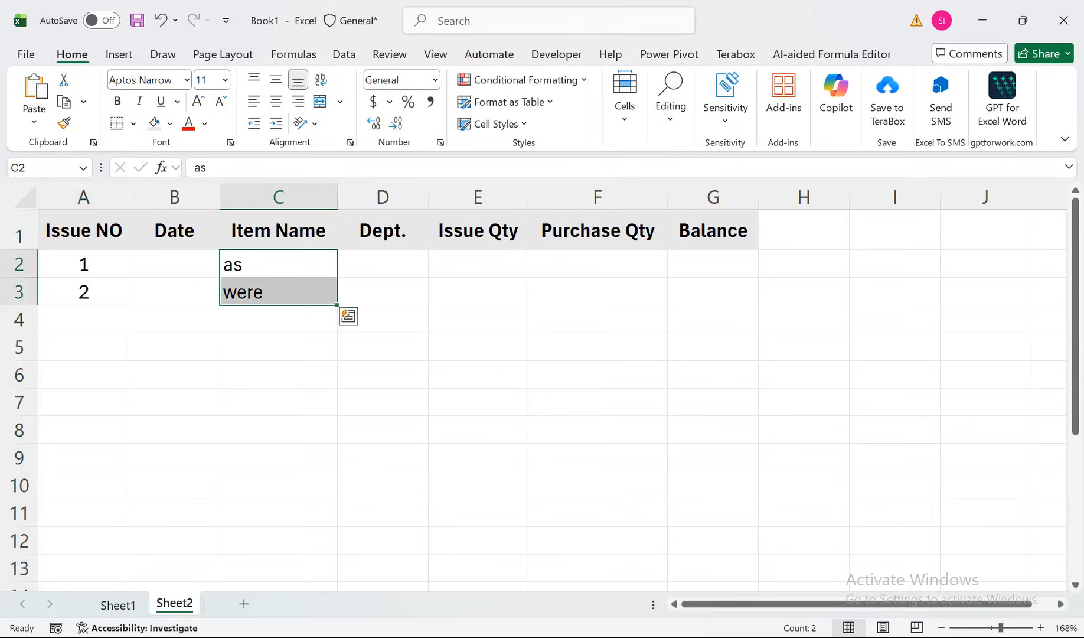
pyautogui.press('Delete')
pyautogui.click(174, 264)
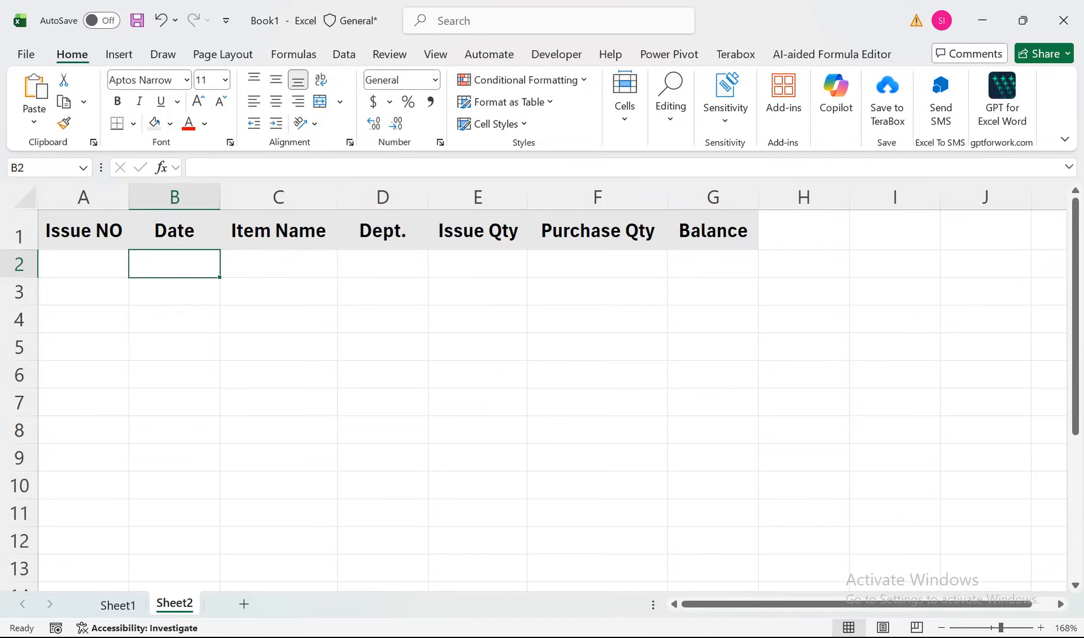
pyautogui.press('Tab')
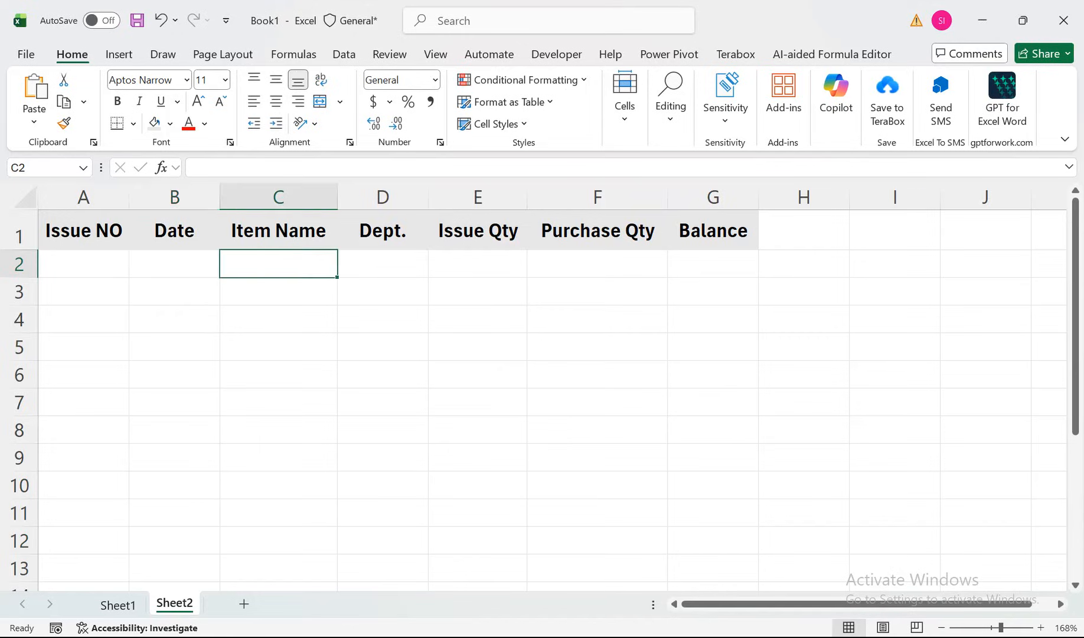
# Step: Fill the issue number formula from A2 down through A1000 and return to A1
pyautogui.click(83, 264)
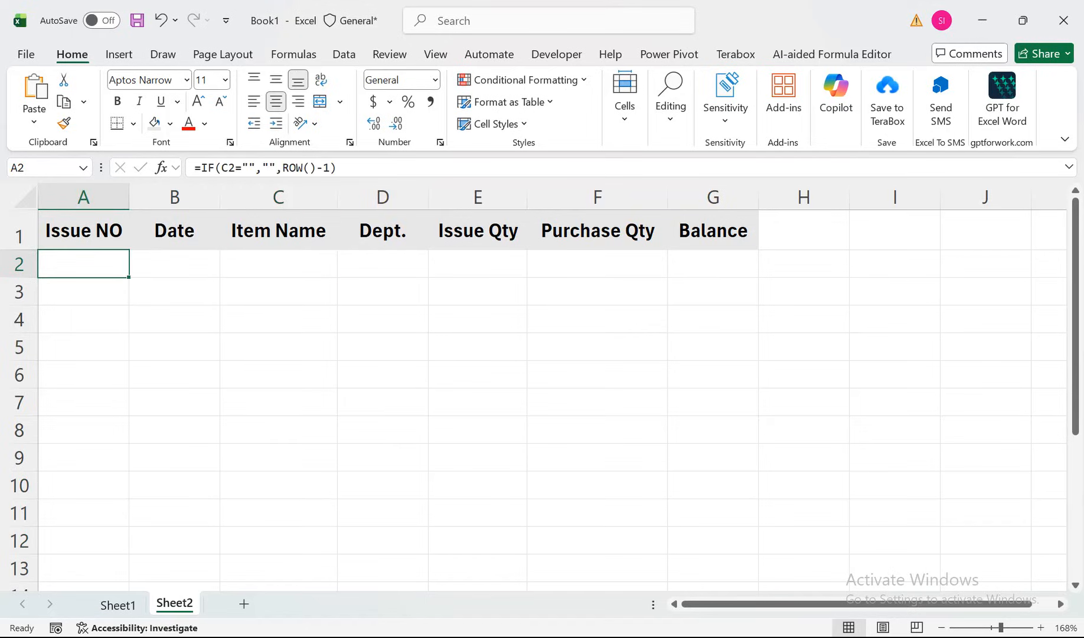
pyautogui.click(29, 168)
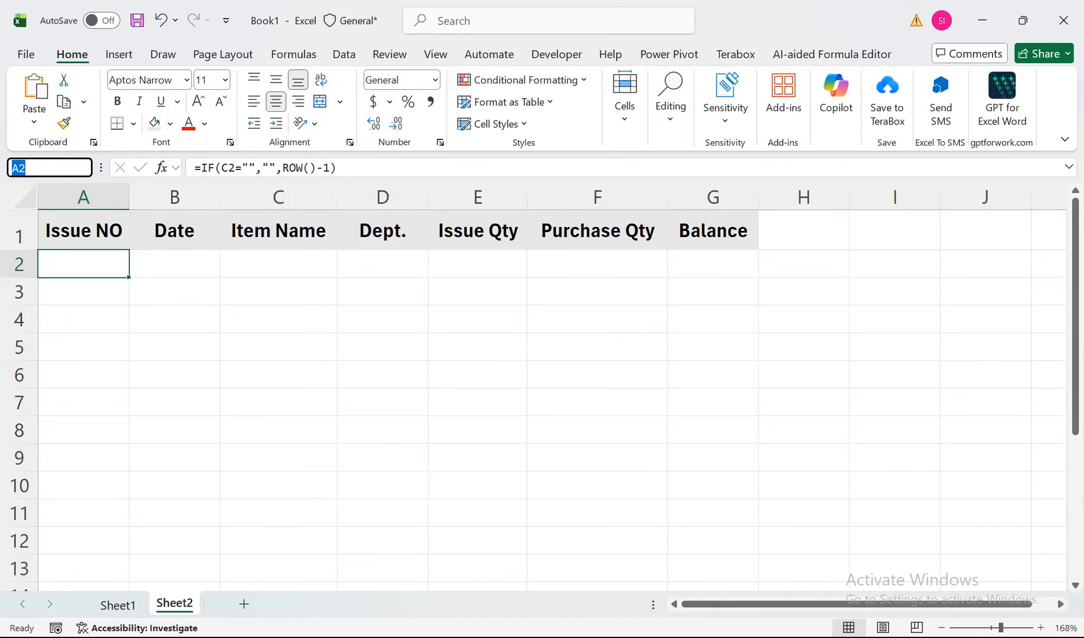
pyautogui.write('A1000+')
pyautogui.hotkey('shift', 'Return')
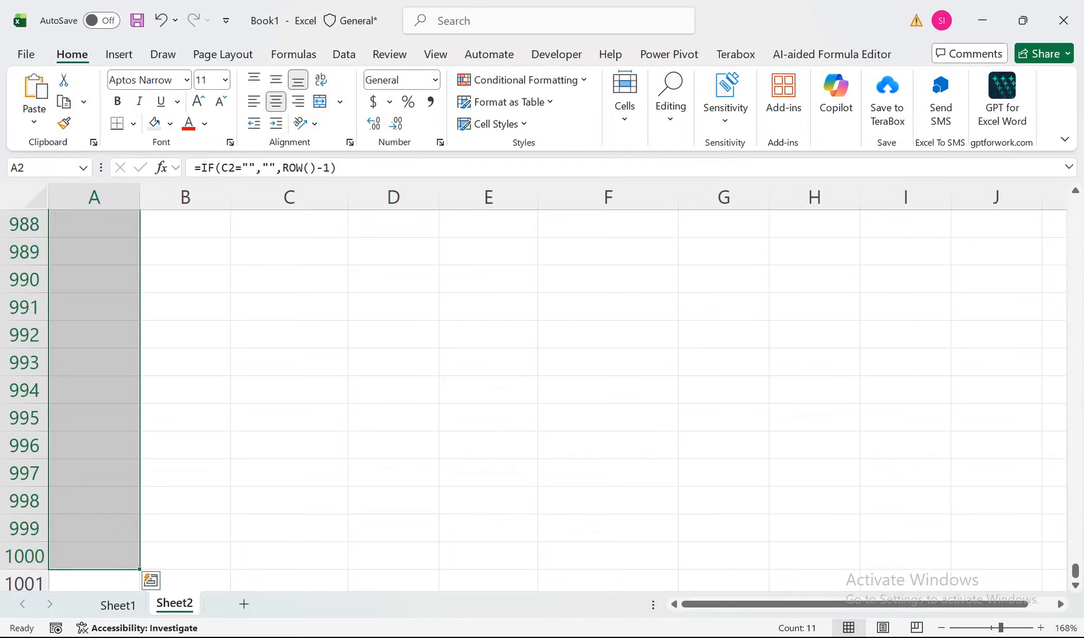
pyautogui.hotkey('ctrl', 'd')
pyautogui.hotkey('ctrl', 'Down')
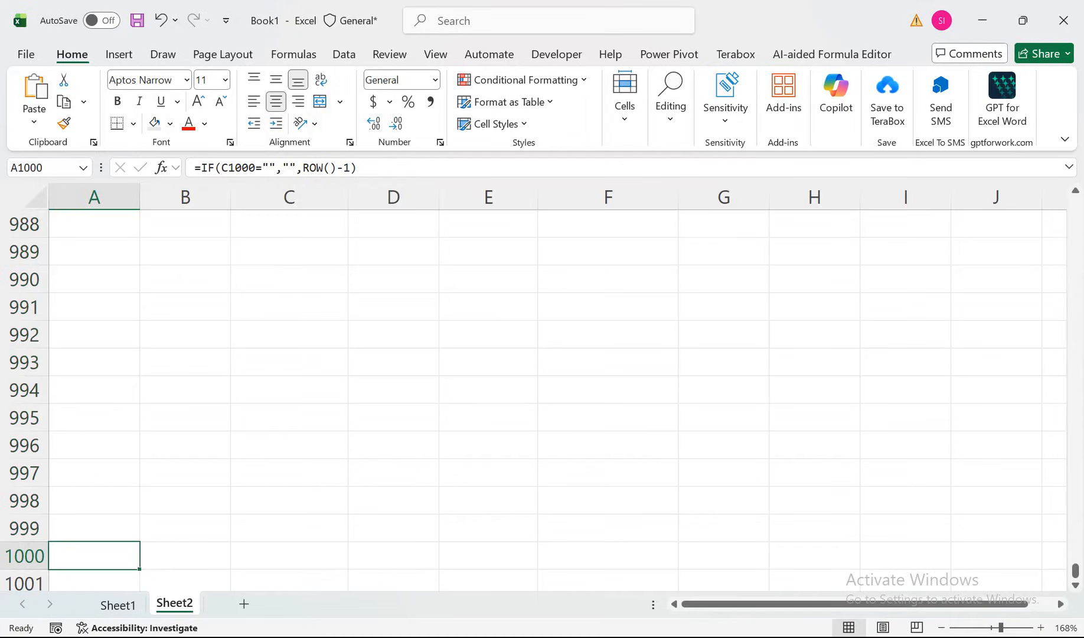
pyautogui.hotkey('ctrl', 'Home')
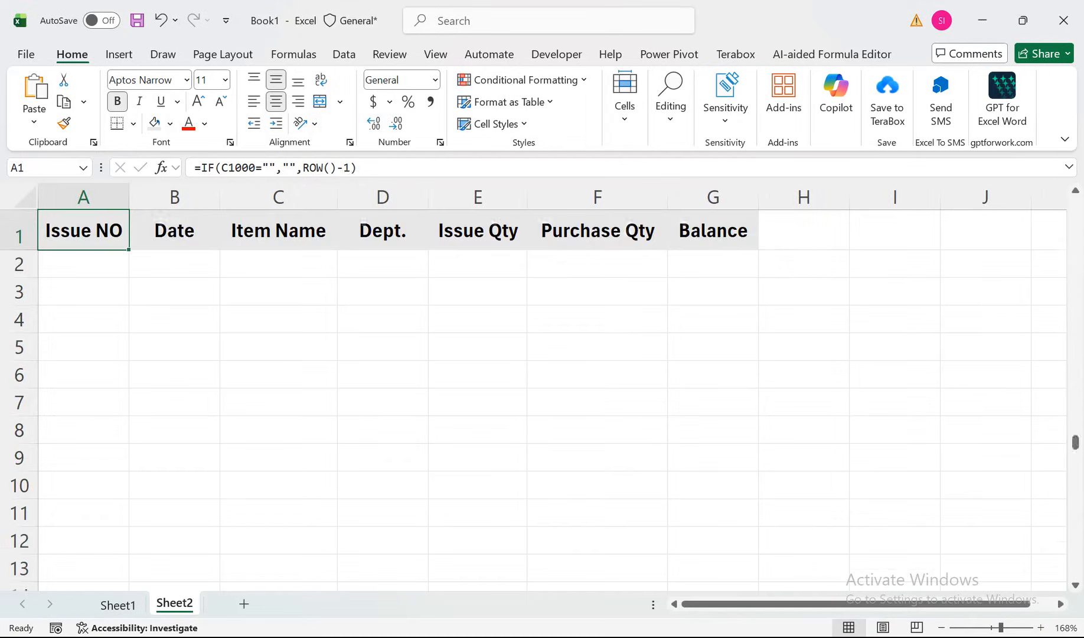
# Step: Start a data validation rule for C2:C1000 in the Item Name column that allows a List
pyautogui.press('Right')
pyautogui.press('Right')
pyautogui.press('Down')
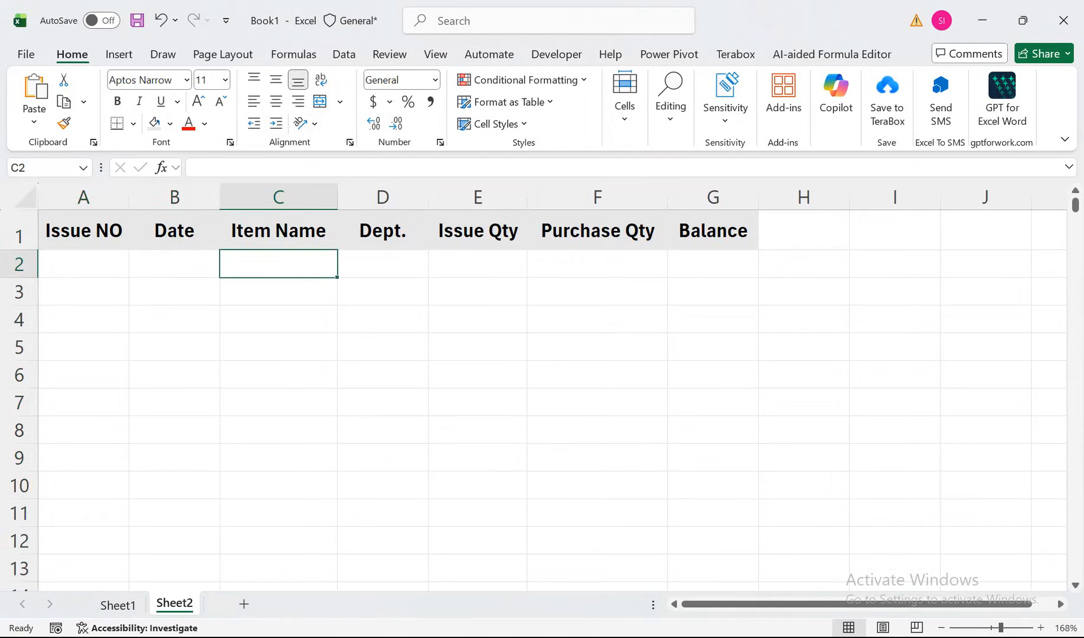
pyautogui.click(50, 168)
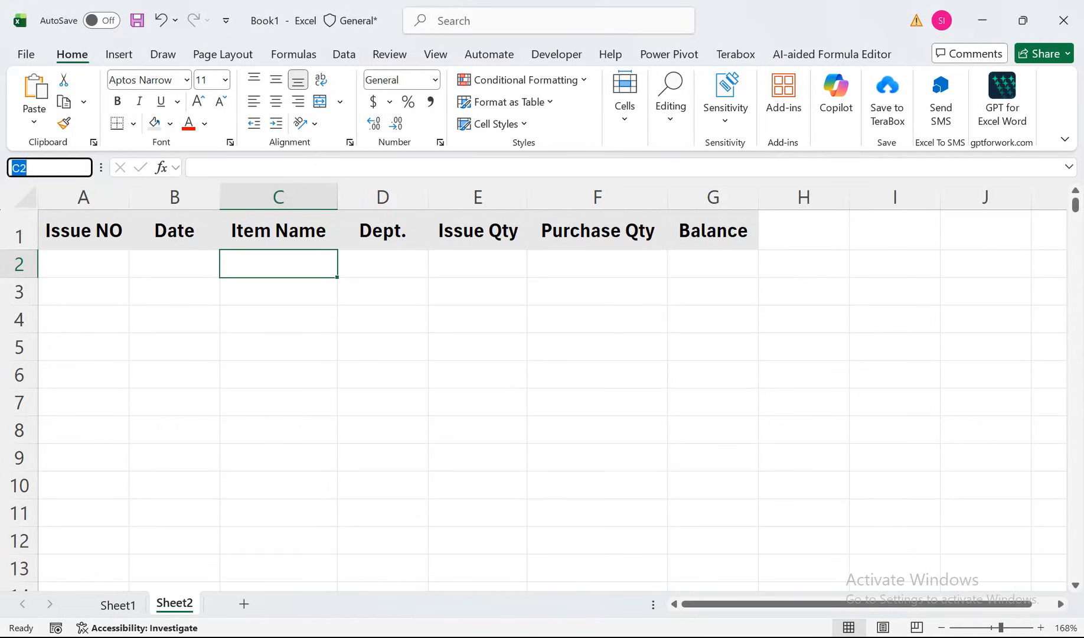
pyautogui.write('C1000+')
pyautogui.press('BackSpace')
pyautogui.hotkey('shift', 'Return')
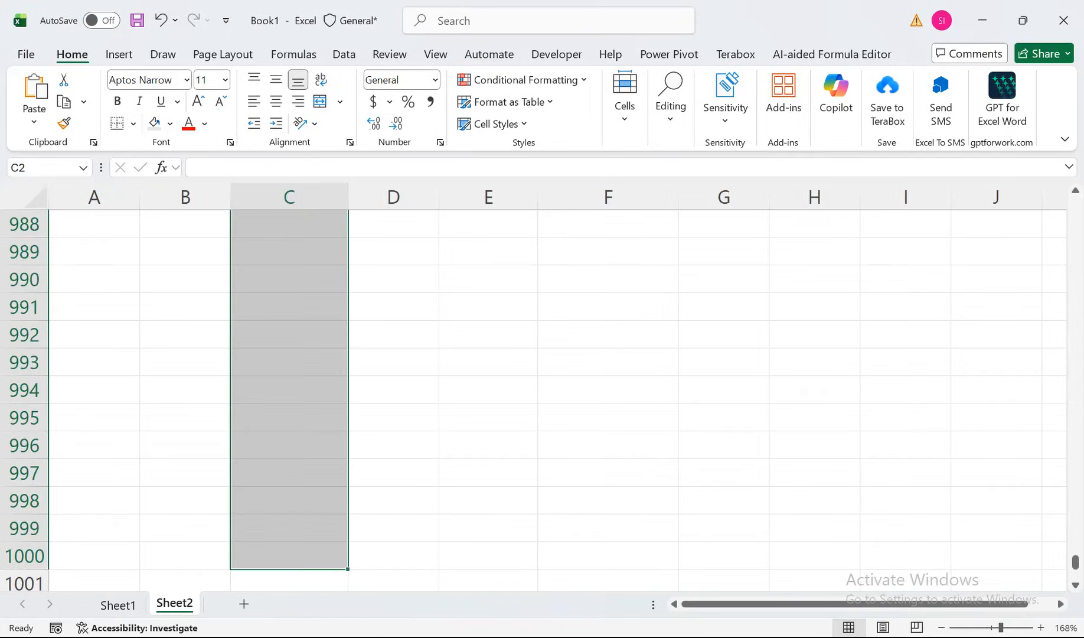
pyautogui.click(163, 54)
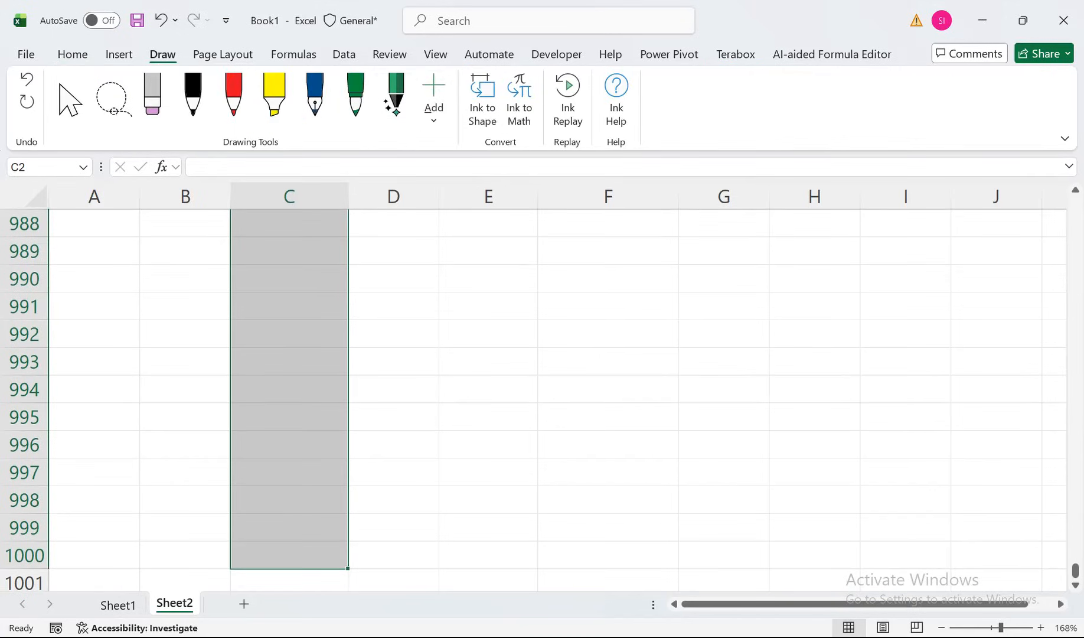
pyautogui.click(344, 55)
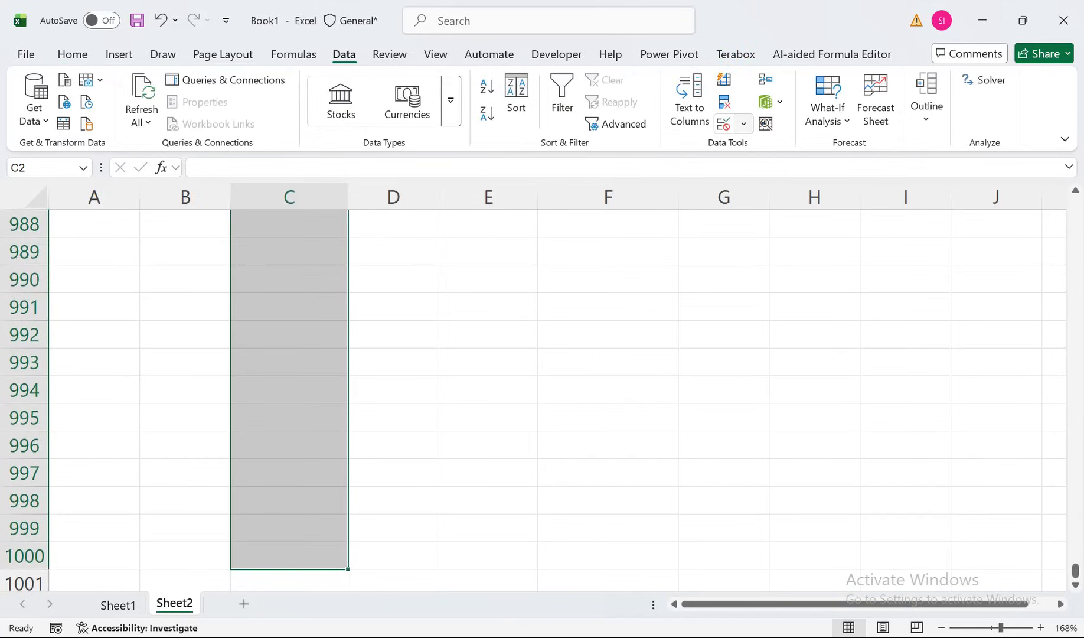
pyautogui.click(743, 124)
pyautogui.click(779, 145)
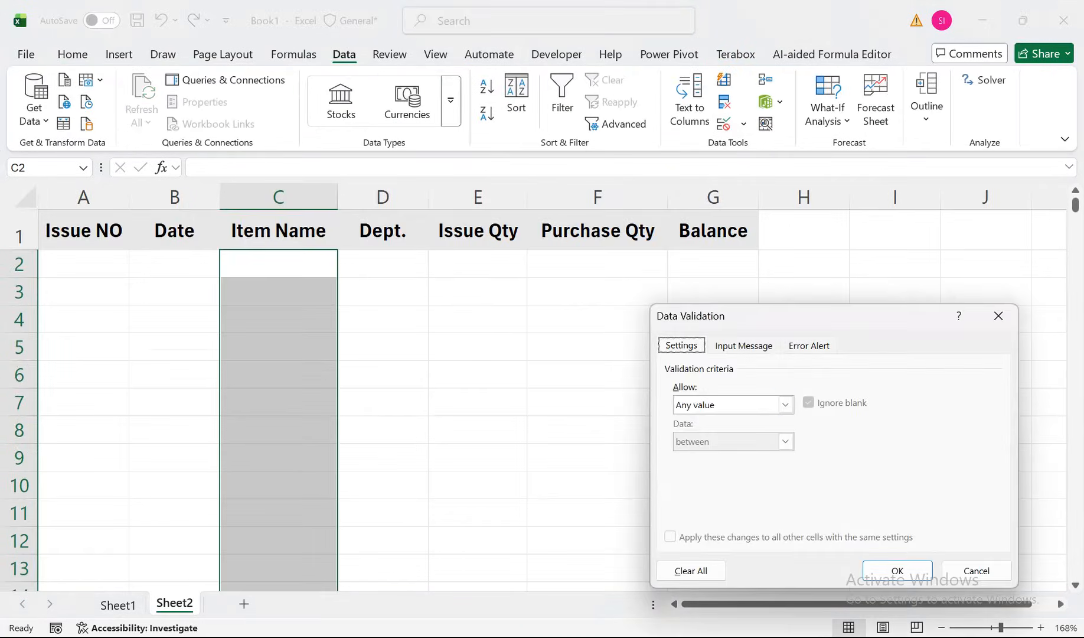
pyautogui.click(786, 405)
pyautogui.click(821, 478)
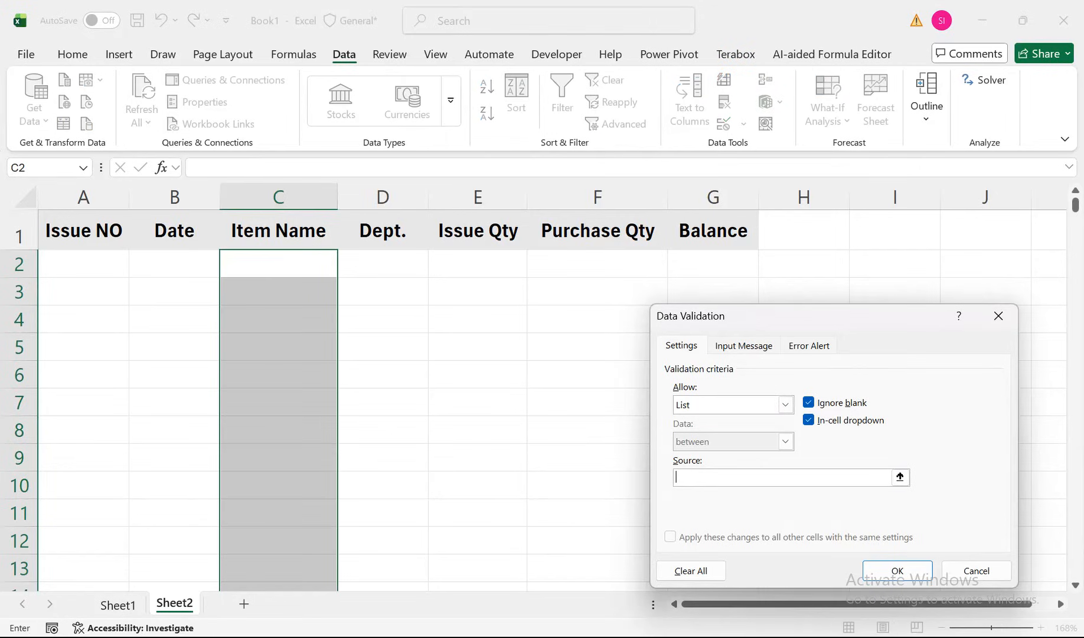
# Step: Set the validation list source to the item names in Sheet1 A2:A21 and apply the rule
pyautogui.click(118, 604)
pyautogui.click(70, 339)
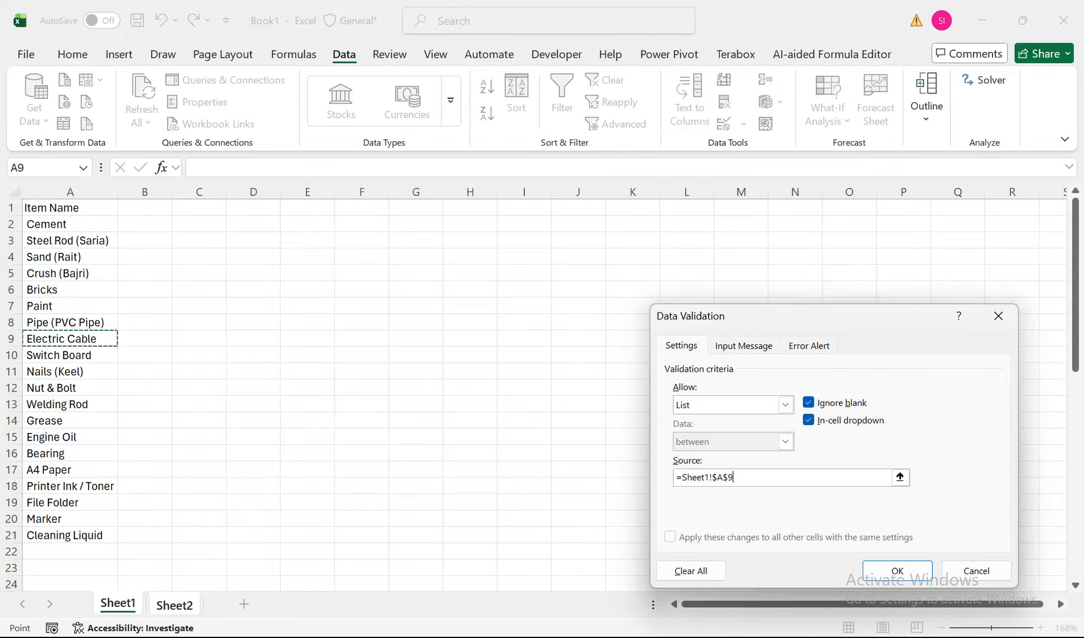
pyautogui.hotkey('ctrl', 'Up')
pyautogui.press('Down')
pyautogui.hotkey('ctrl', 'shift', 'Down')
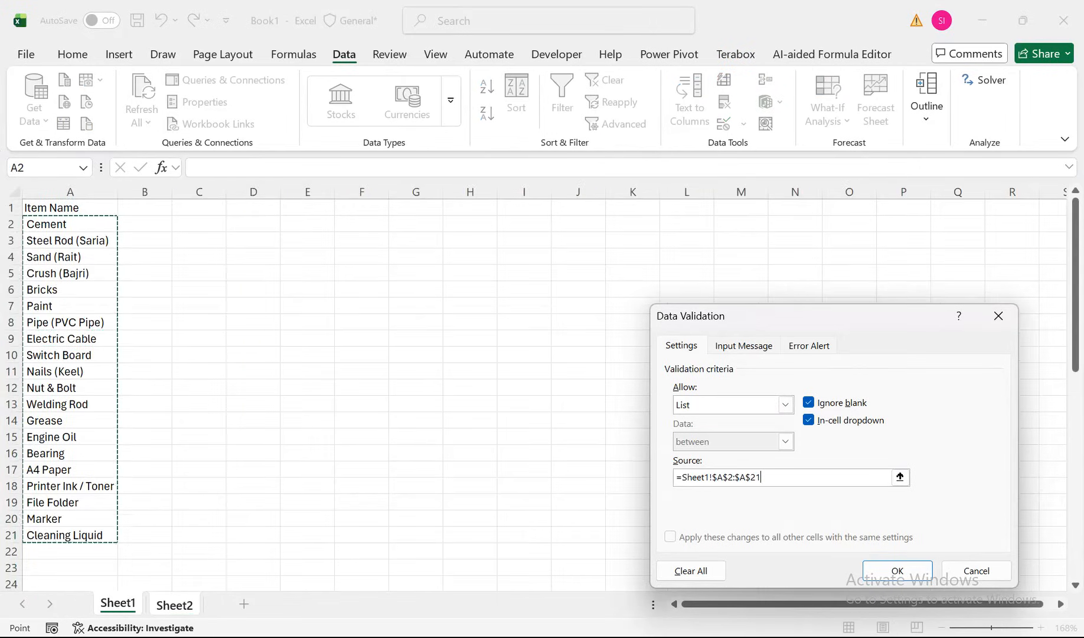
pyautogui.press('Return')
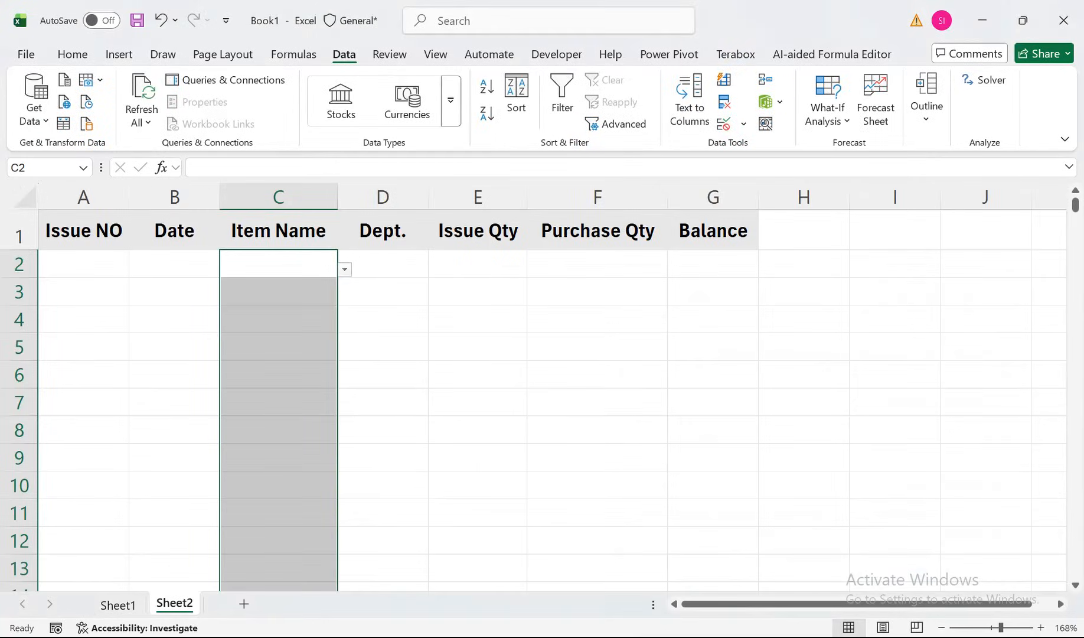
# Step: Choose Cement from the item list in C2 and check the issue number formula in A2
pyautogui.hotkey('alt', 'Down')
pyautogui.press('Return')
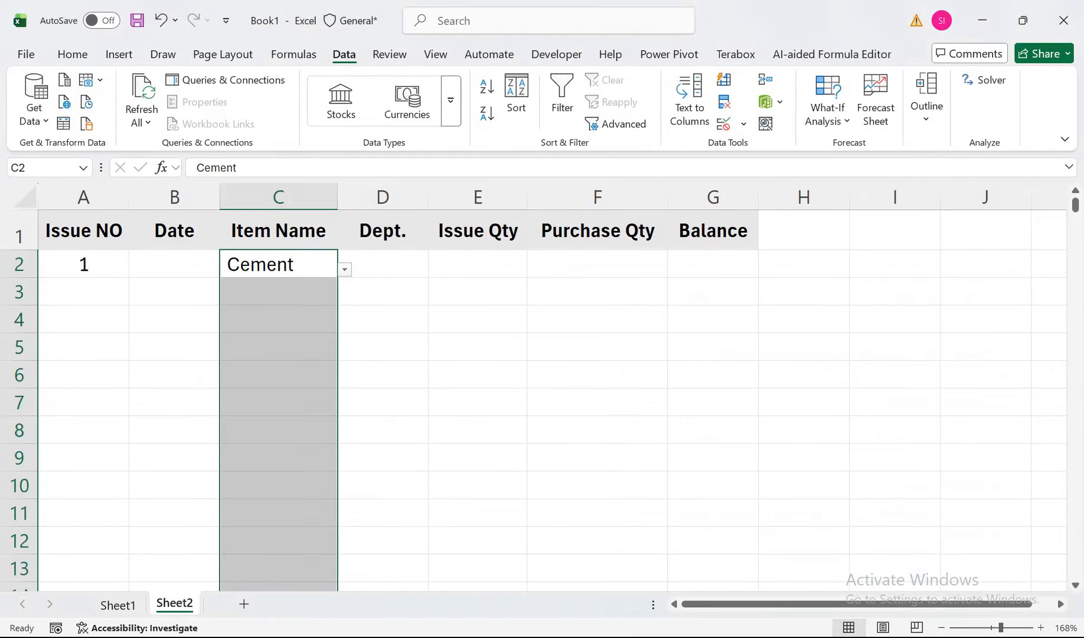
pyautogui.click(84, 264)
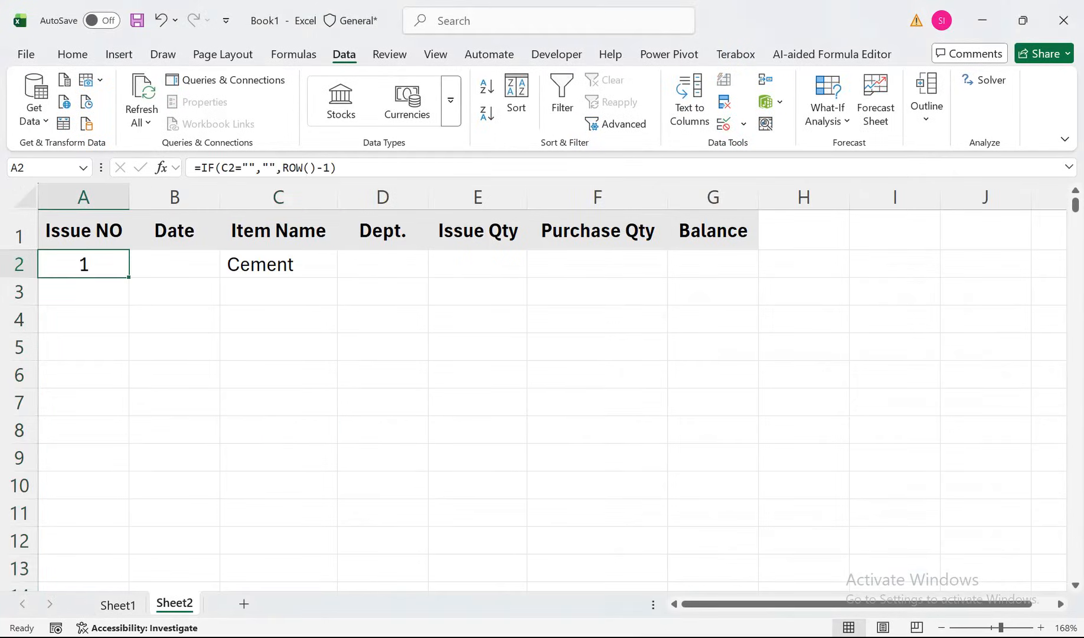
# Step: Widen the Dept. column slightly
pyautogui.click(278, 264)
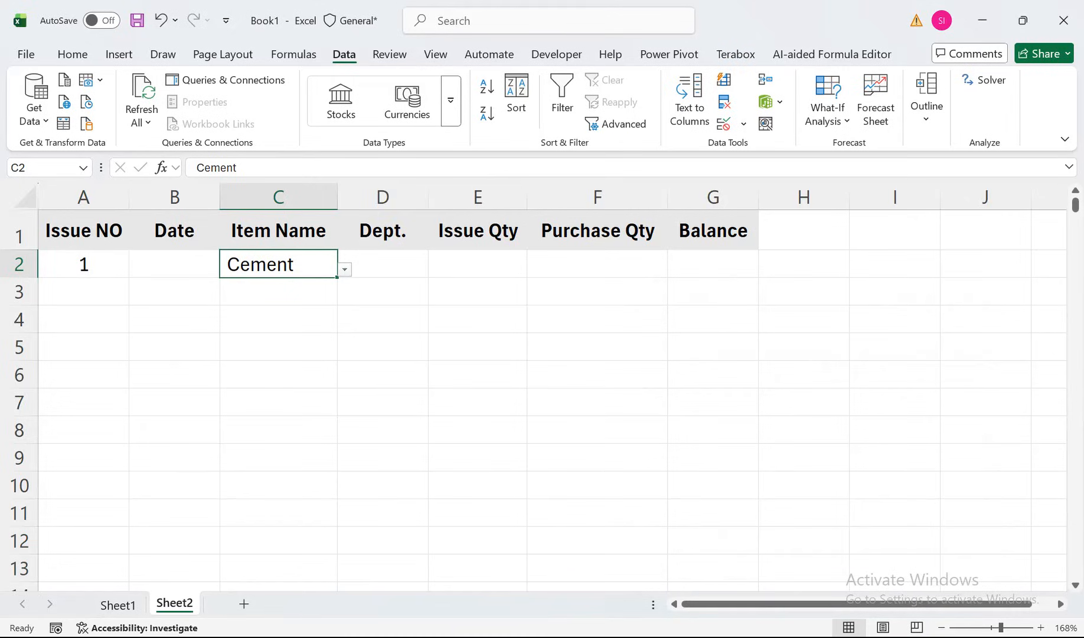
pyautogui.click(382, 264)
pyautogui.moveTo(429, 196); pyautogui.dragTo(449, 196)
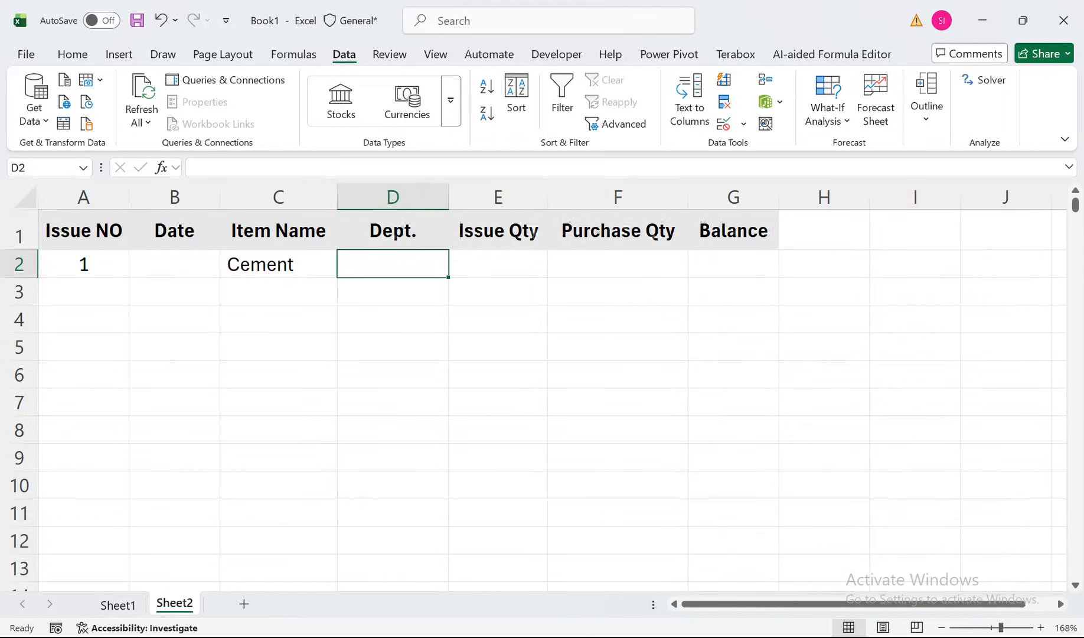
# Step: On Sheet1, create a department list in column C headed Dept with Production, Maintenance and Admin in C2:C4
pyautogui.click(117, 605)
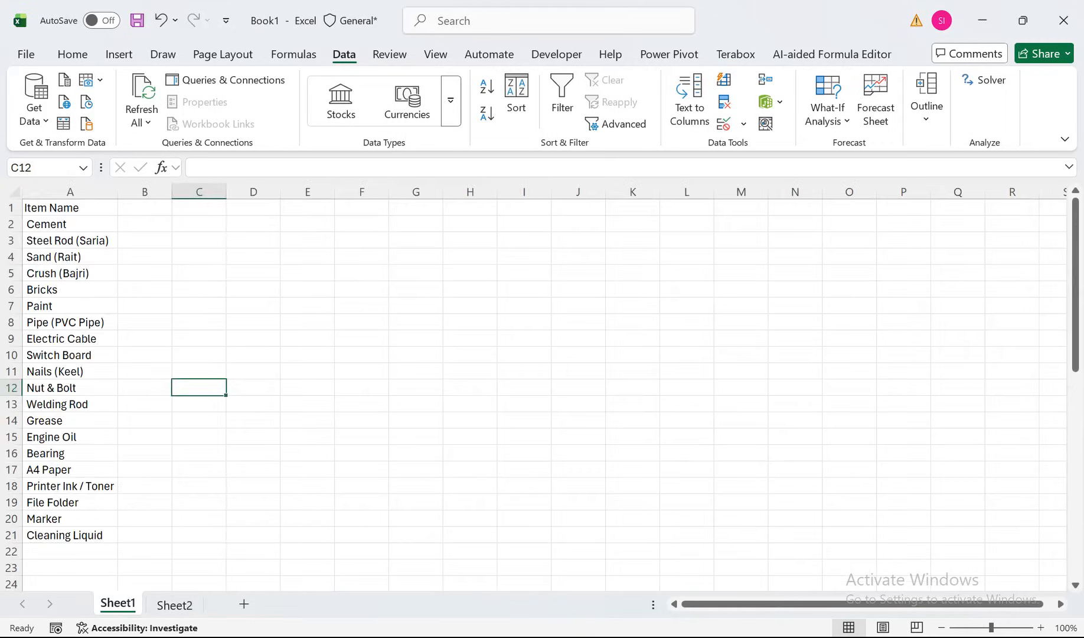
pyautogui.write('Dept')
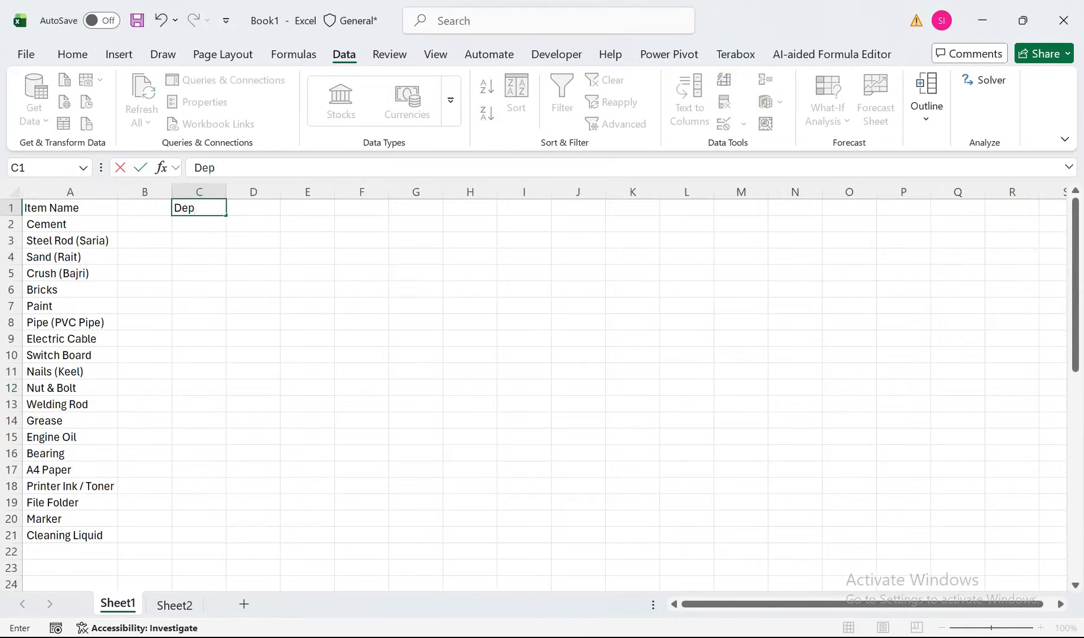
pyautogui.press('Return')
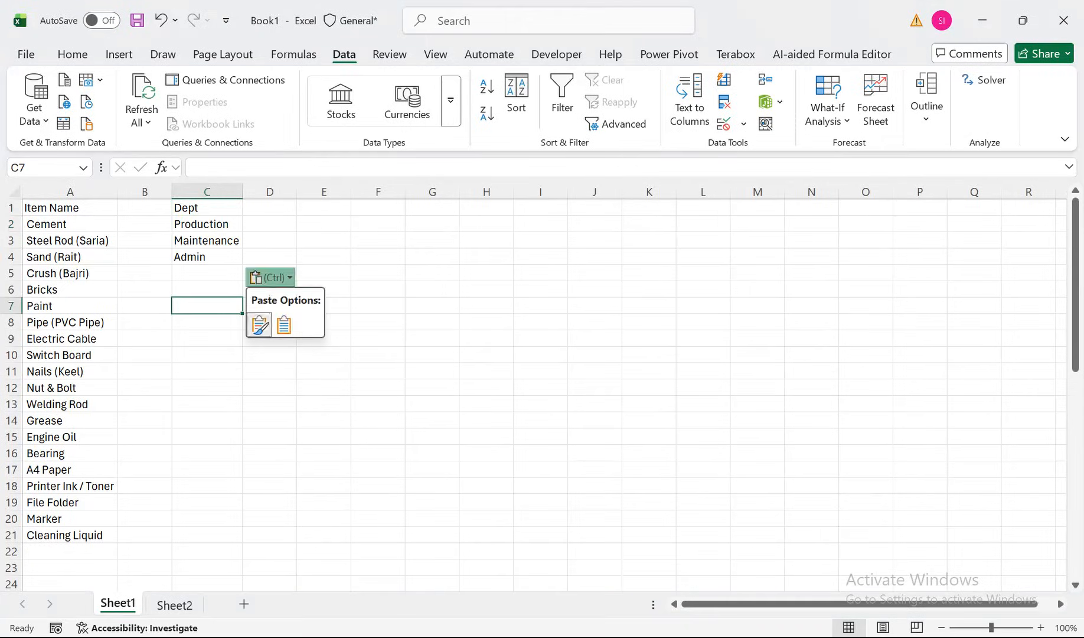
pyautogui.press('Escape')
pyautogui.click(207, 224)
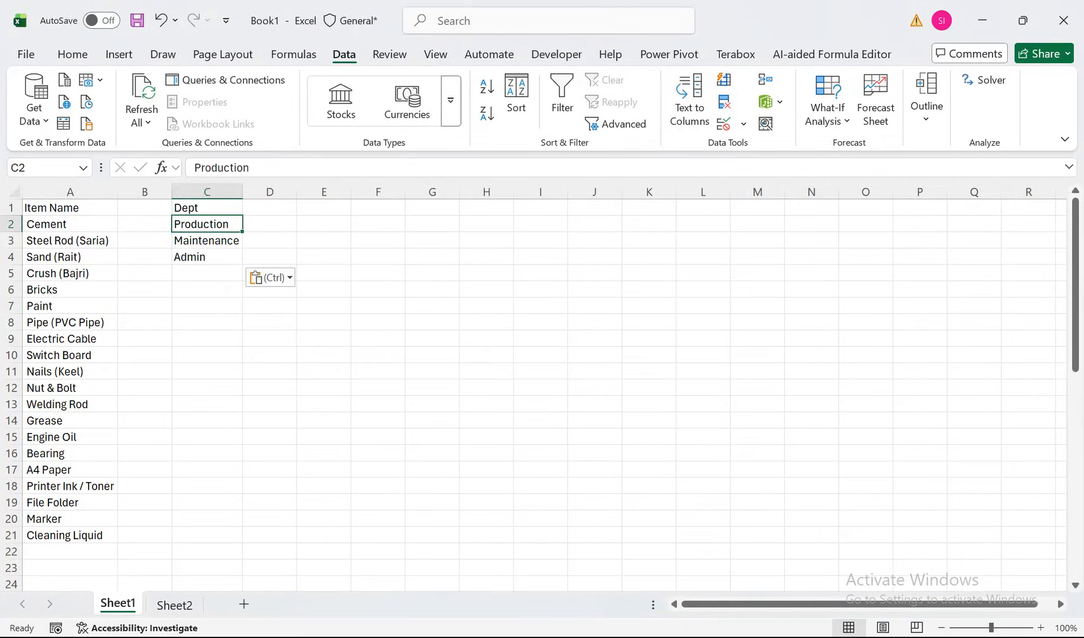
pyautogui.click(207, 240)
pyautogui.click(206, 257)
# Step: On Sheet2, start a data validation rule for D2:D1000 in the Dept. column that allows a List
pyautogui.click(175, 604)
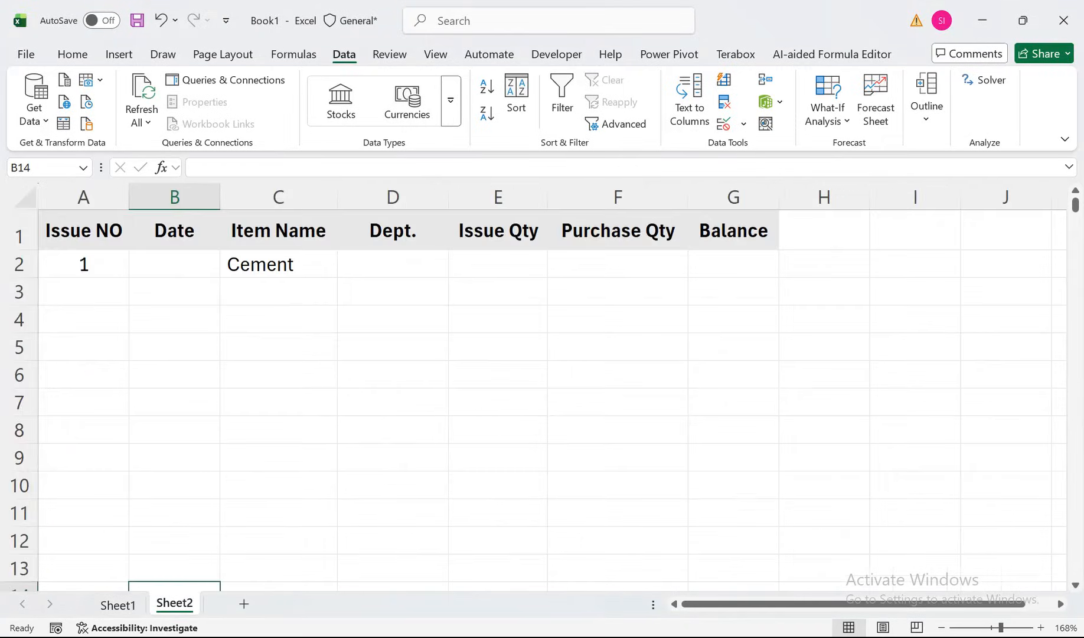
pyautogui.click(393, 264)
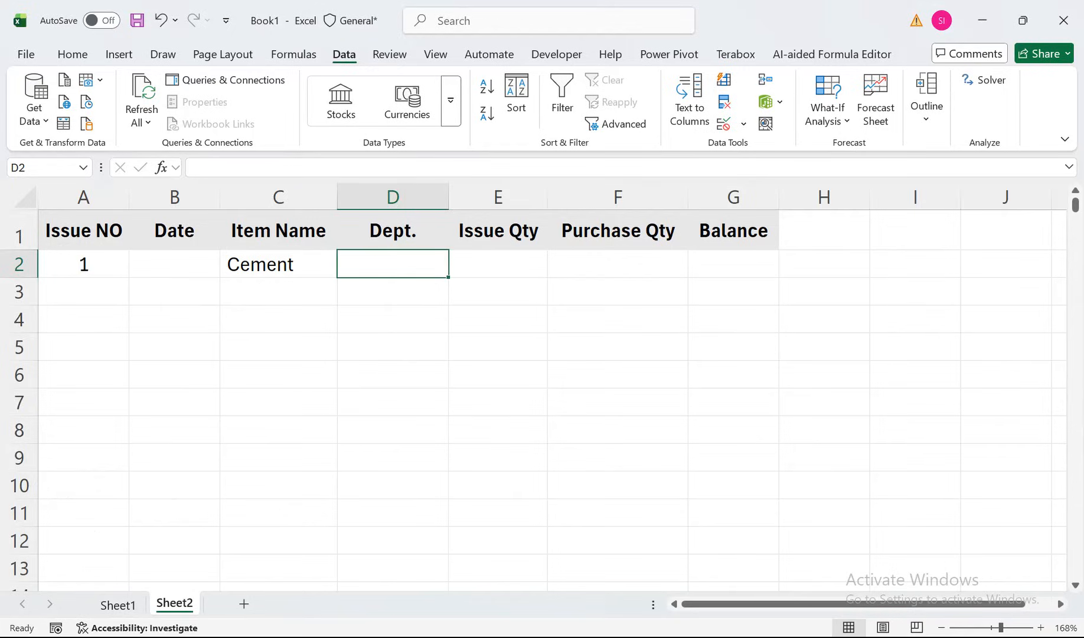
pyautogui.click(49, 167)
pyautogui.write('D1000')
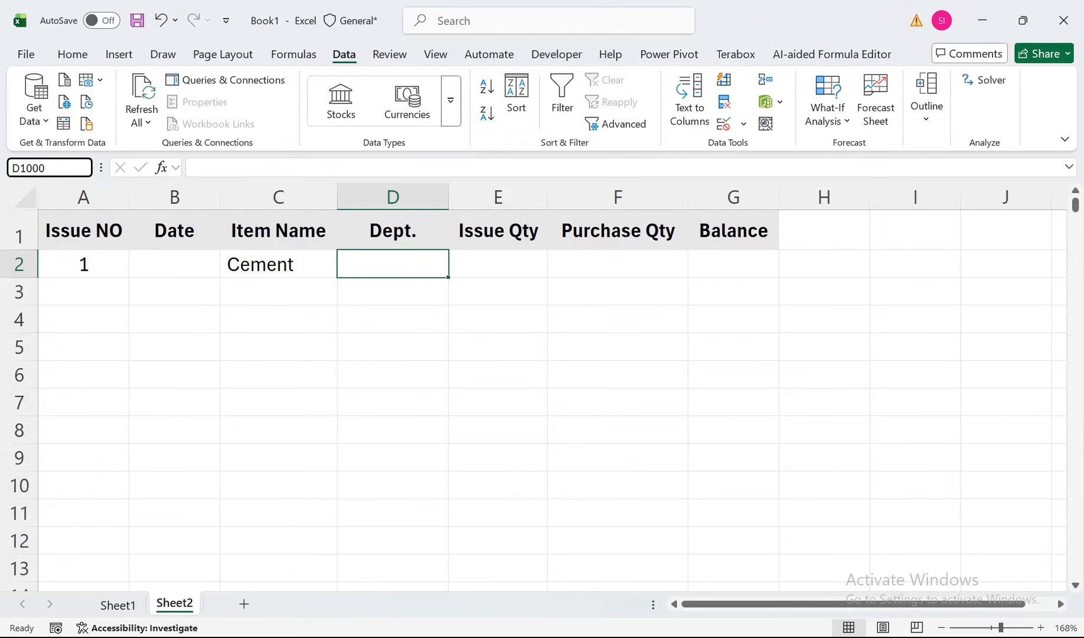
pyautogui.hotkey('shift', 'Return')
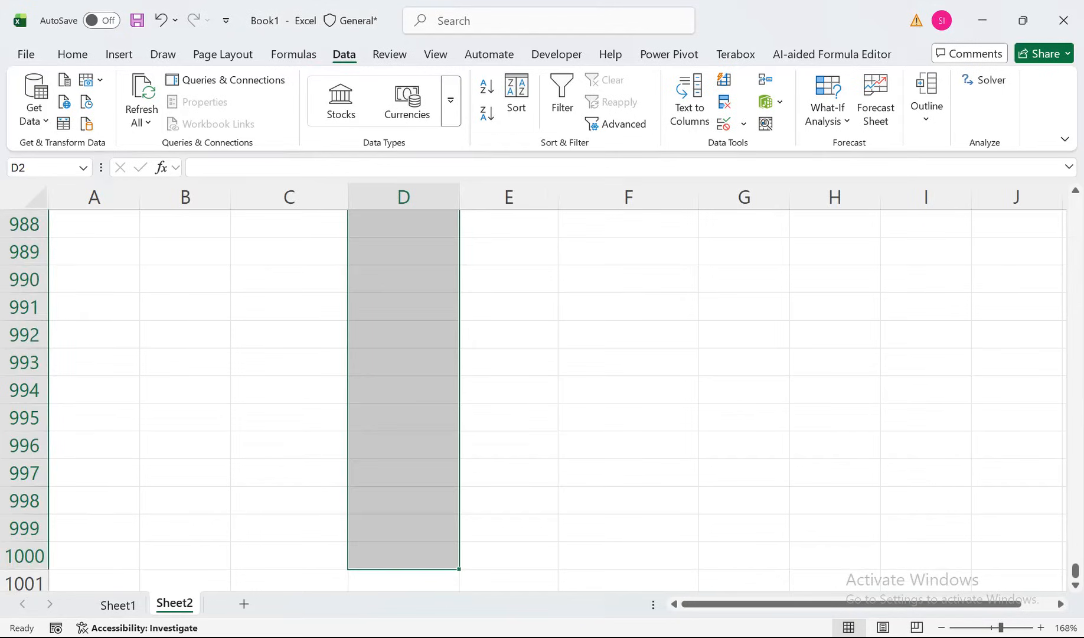
pyautogui.click(744, 124)
pyautogui.click(782, 148)
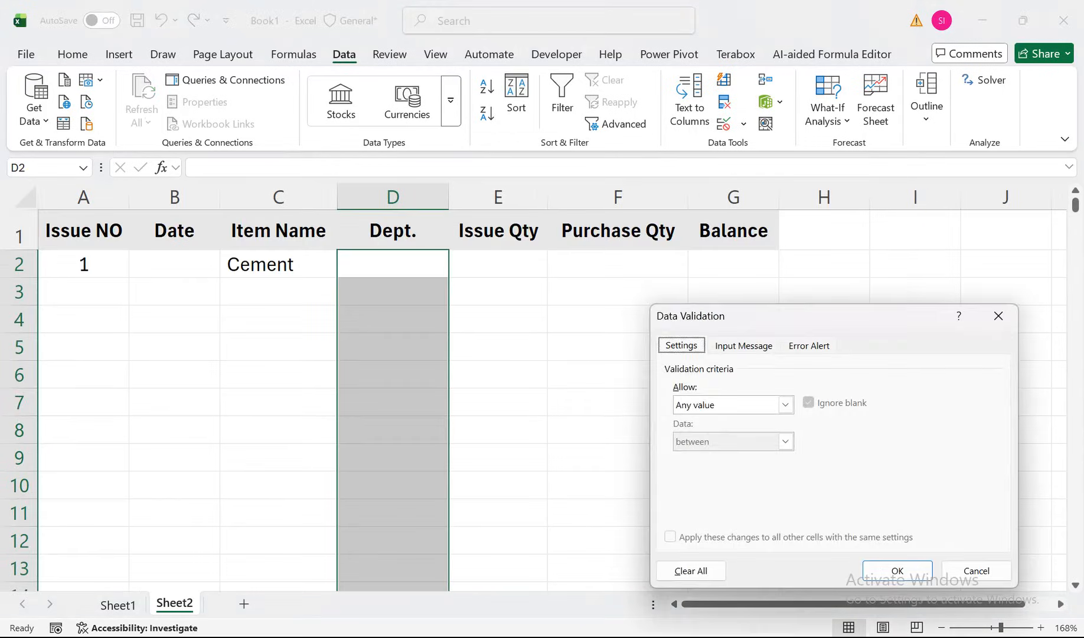
pyautogui.click(786, 405)
pyautogui.click(709, 456)
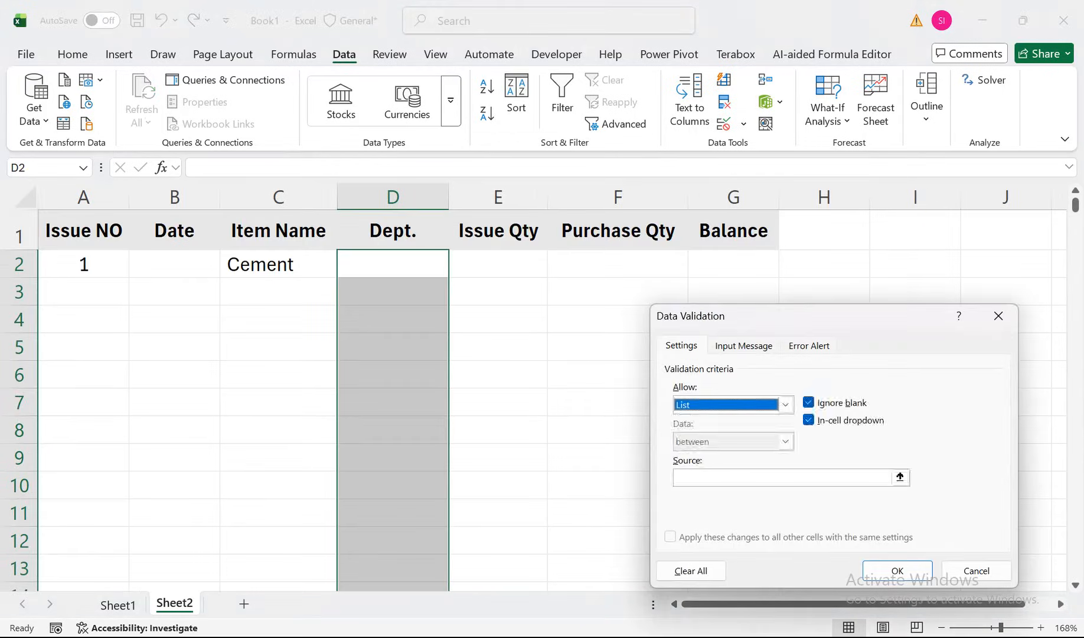
# Step: Set the validation list source to the departments in Sheet1 C2:C3 and apply the rule
pyautogui.click(862, 477)
pyautogui.click(117, 604)
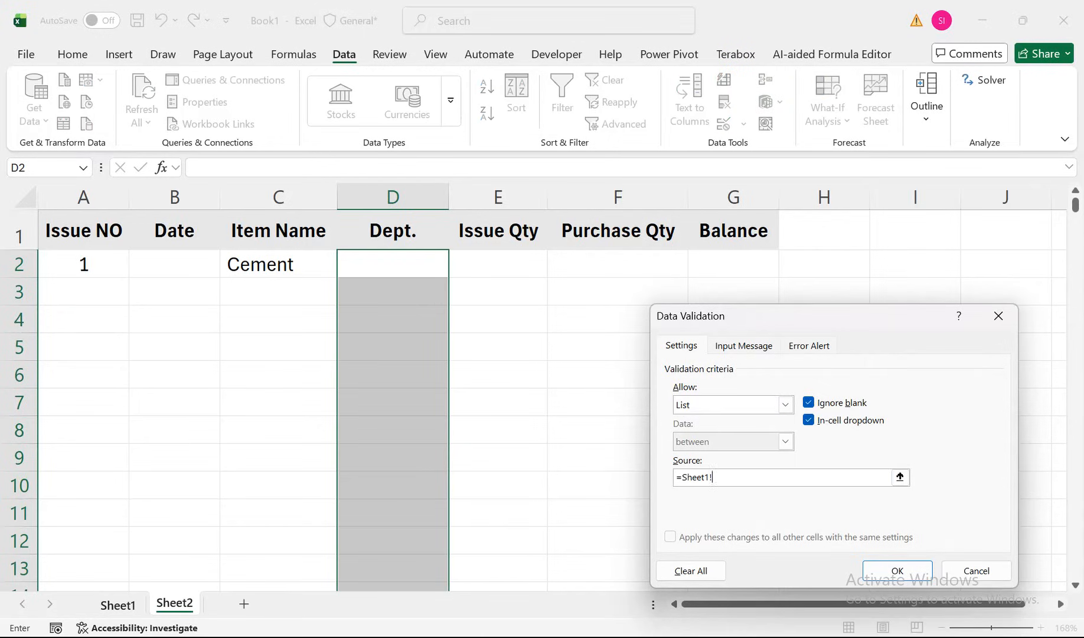
pyautogui.moveTo(207, 223); pyautogui.dragTo(207, 240)
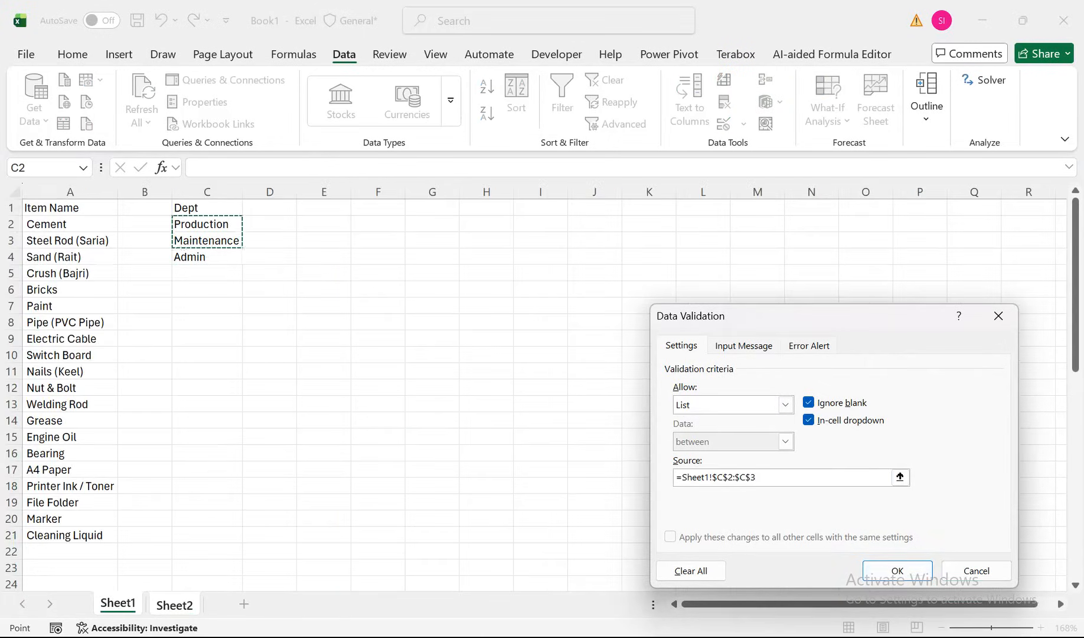
pyautogui.press('Return')
# Step: Check the department drop-down list in D2 without choosing an entry
pyautogui.click(278, 264)
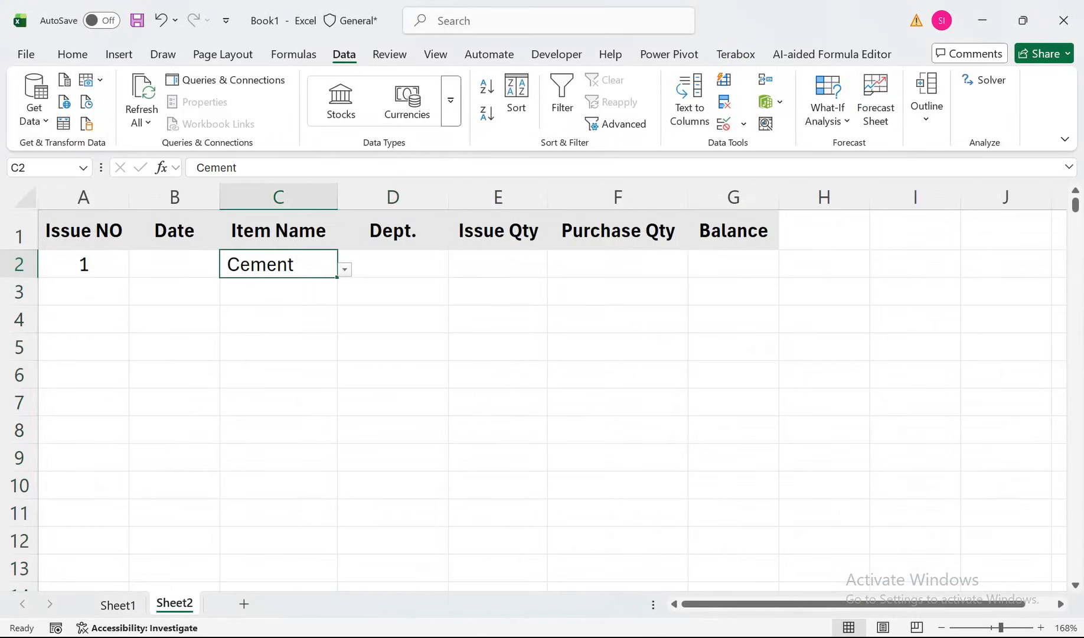
pyautogui.click(393, 232)
pyautogui.click(393, 264)
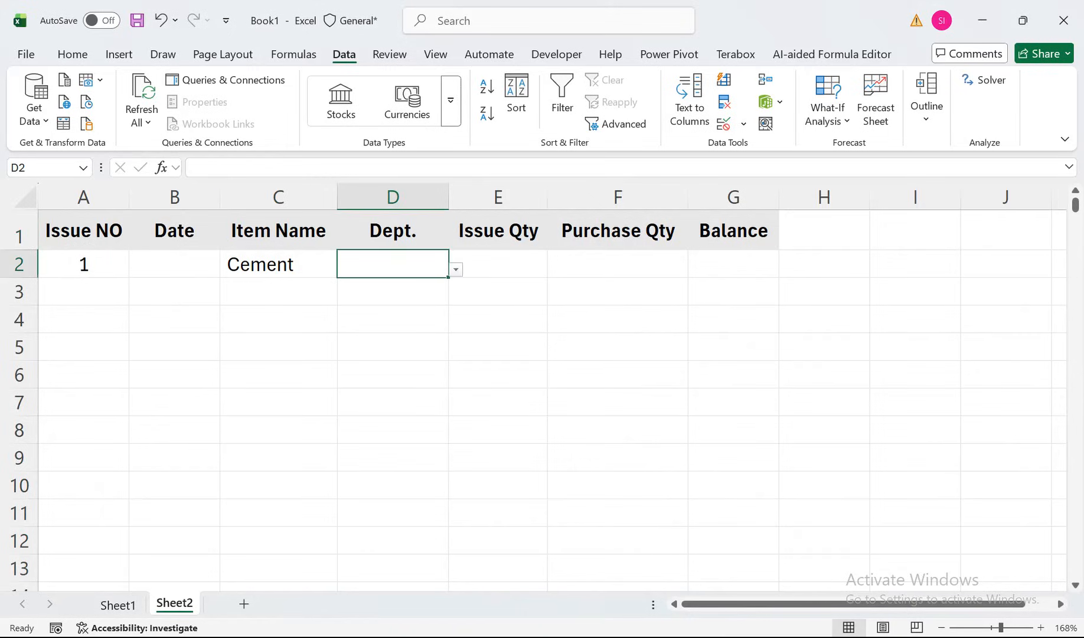
pyautogui.hotkey('alt', 'Down')
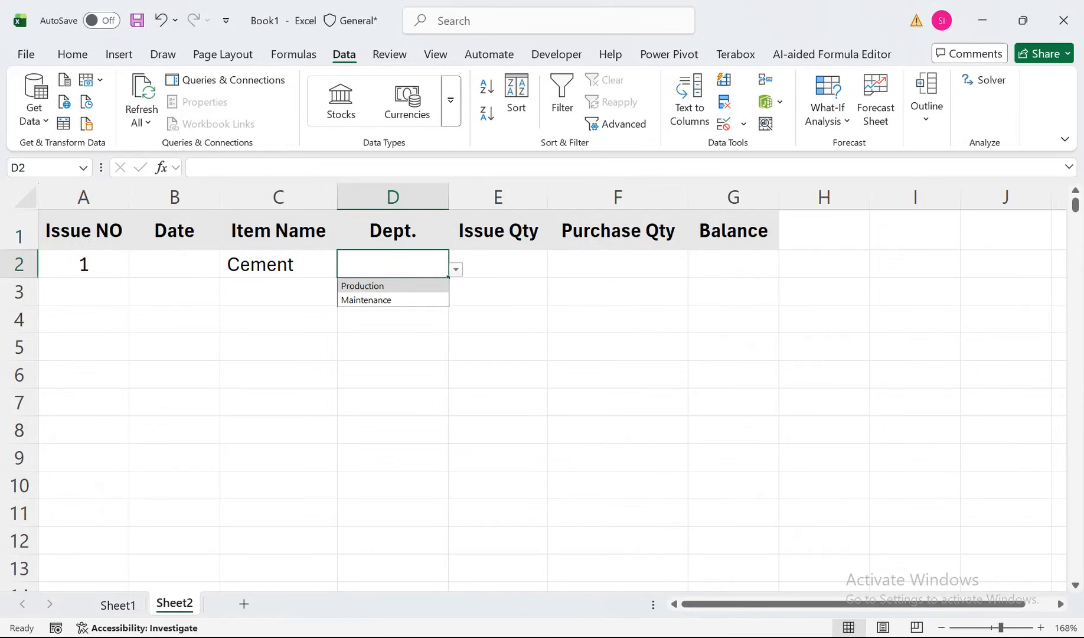
pyautogui.click(617, 264)
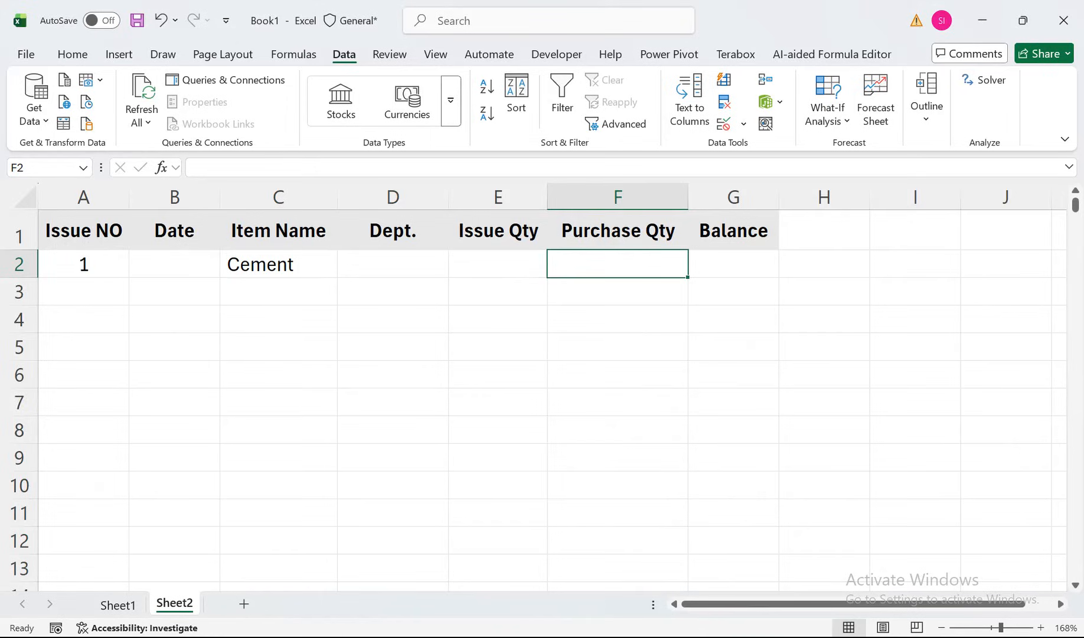
# Step: Insert an empty column before the Date column and inspect the item reference in A2's issue number formula
pyautogui.click(175, 197)
pyautogui.rightClick(177, 198)
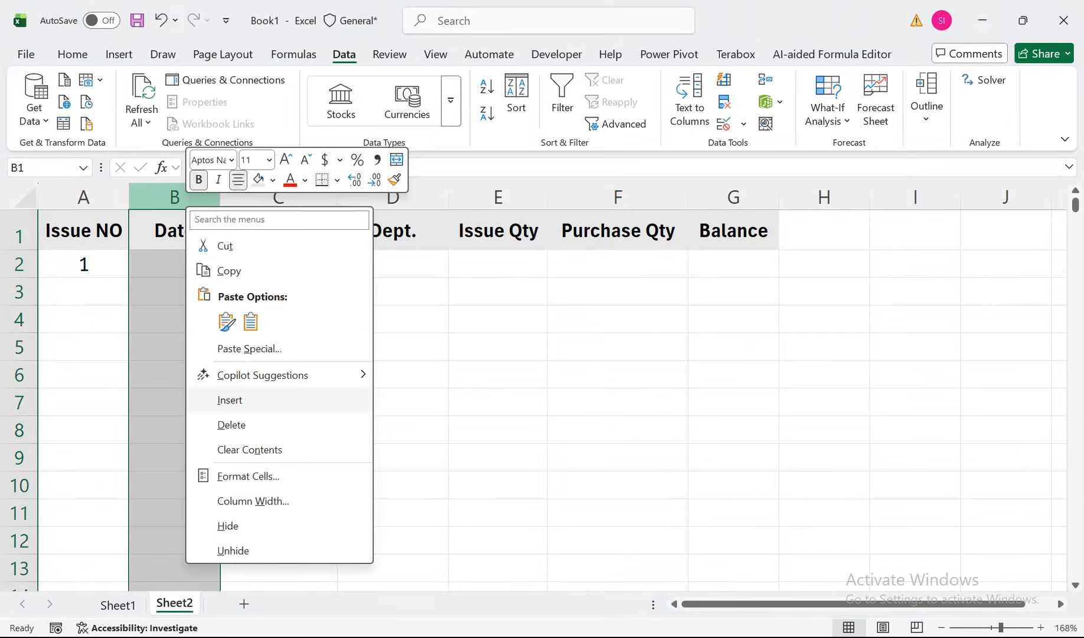
pyautogui.click(201, 398)
pyautogui.click(175, 230)
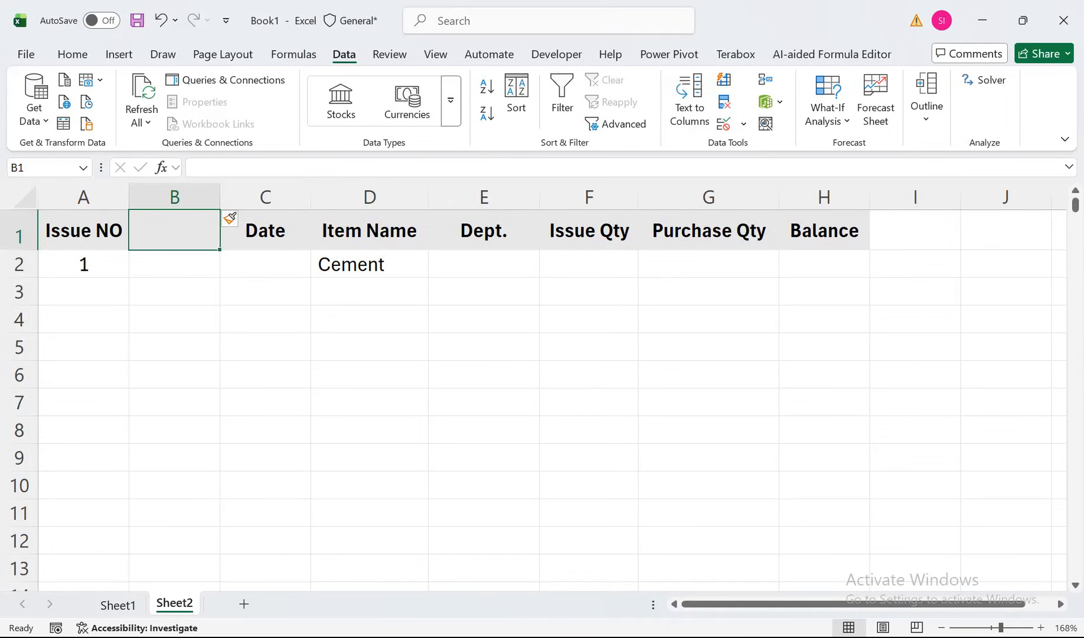
pyautogui.click(83, 319)
pyautogui.doubleClick(119, 264)
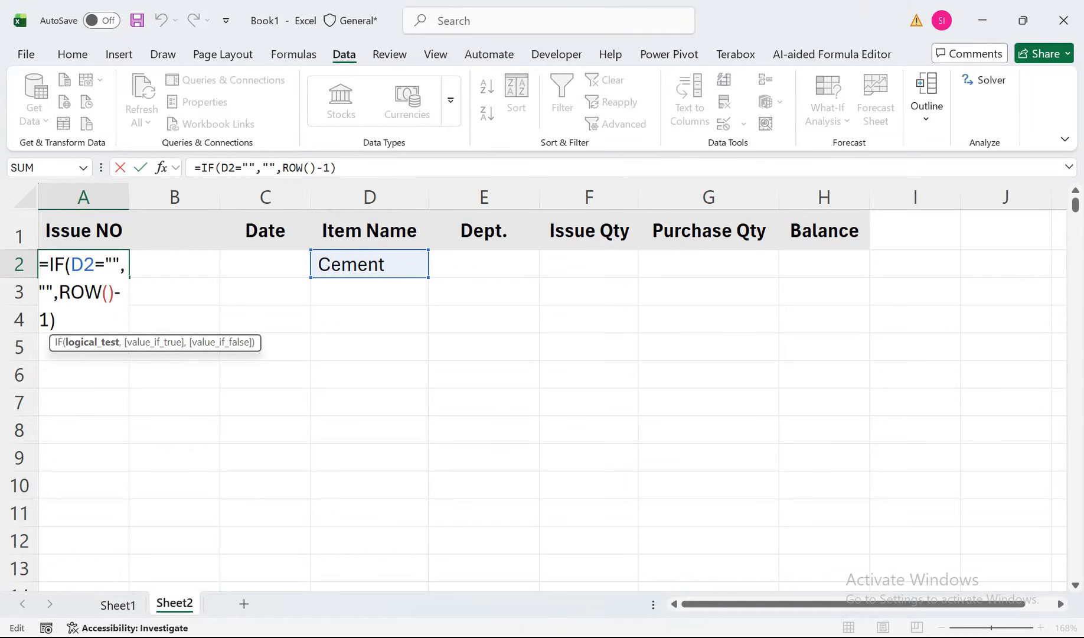
pyautogui.press('Return')
# Step: Delete the empty column between Issue NO and Date
pyautogui.click(175, 197)
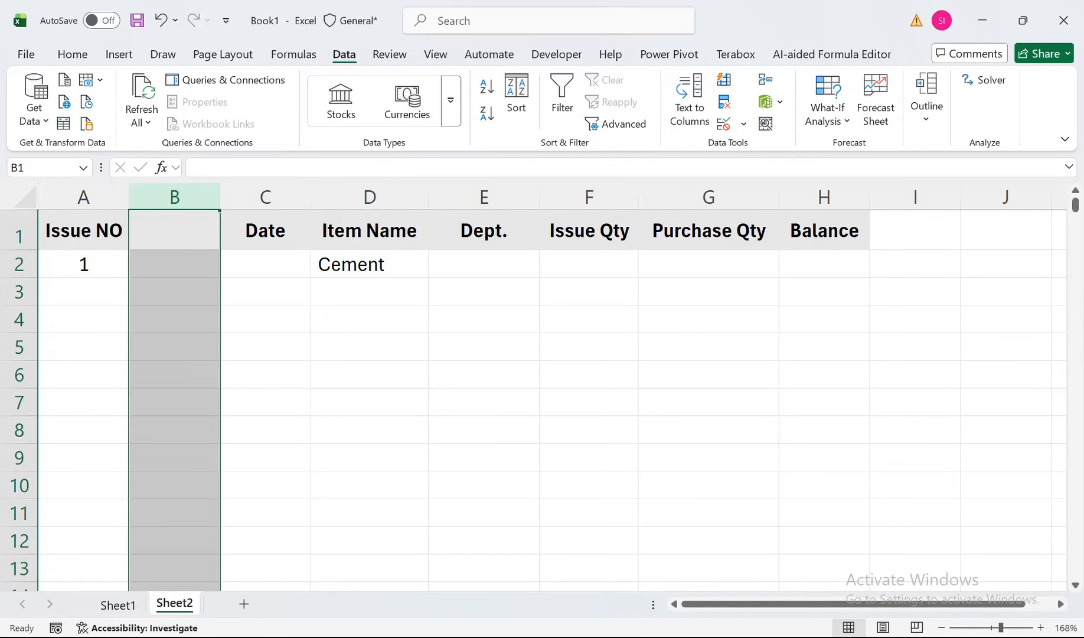
pyautogui.rightClick(195, 198)
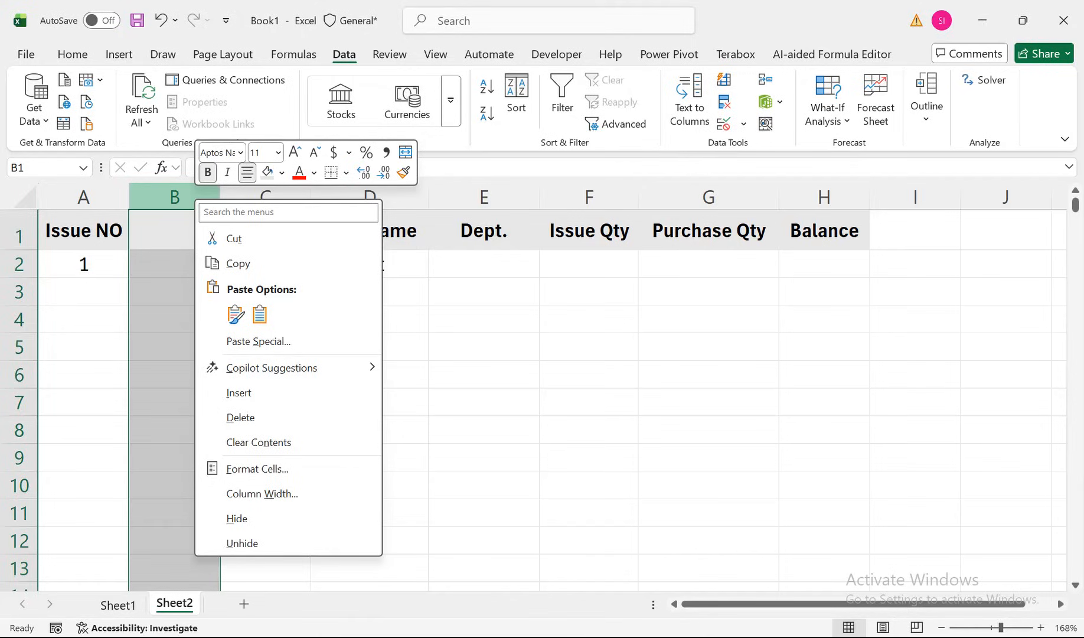
pyautogui.click(240, 417)
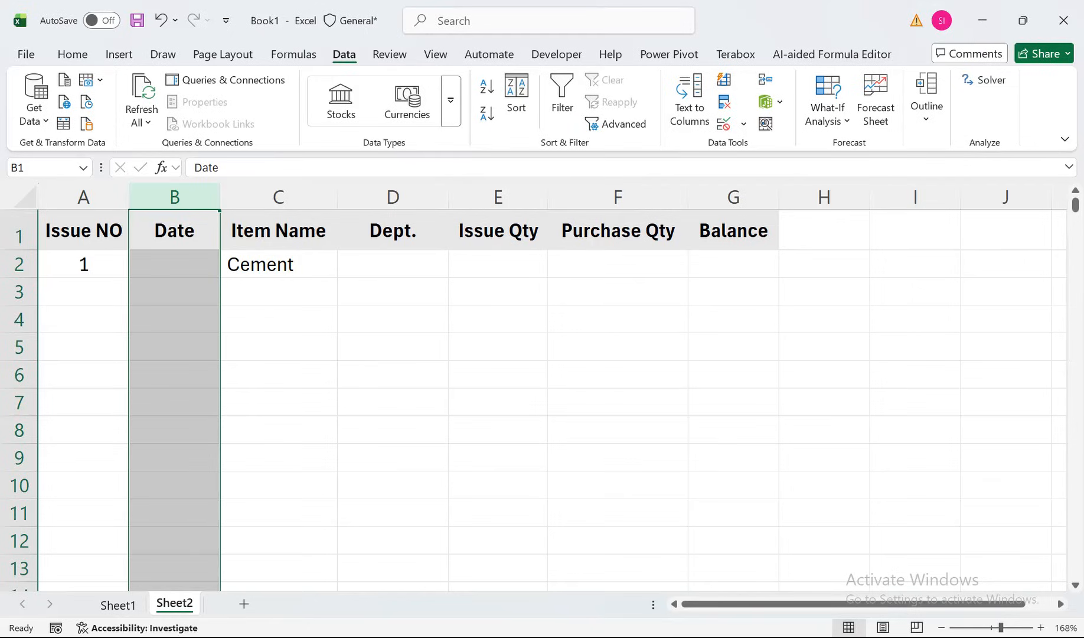
# Step: Enter a purchase quantity of 100 for Cement in F2
pyautogui.click(278, 264)
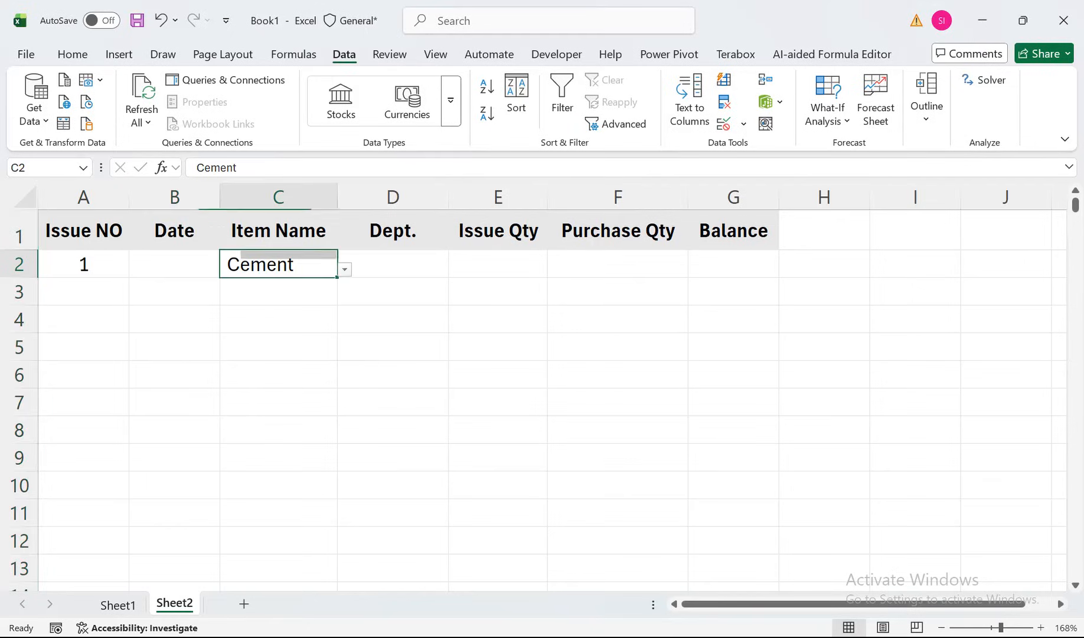
pyautogui.click(498, 263)
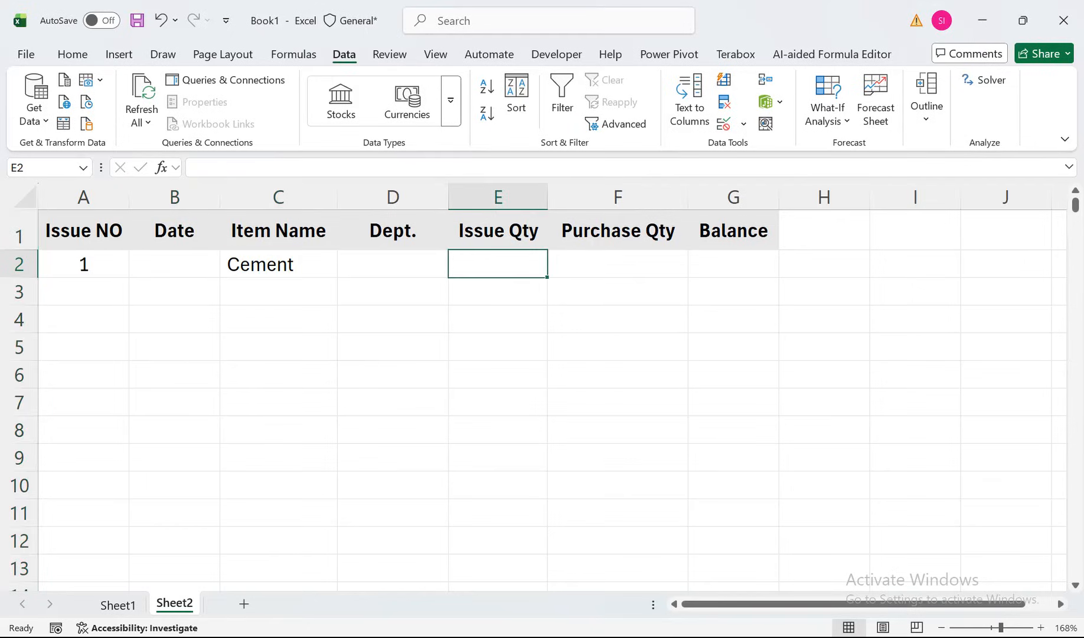
pyautogui.click(617, 264)
pyautogui.write('100')
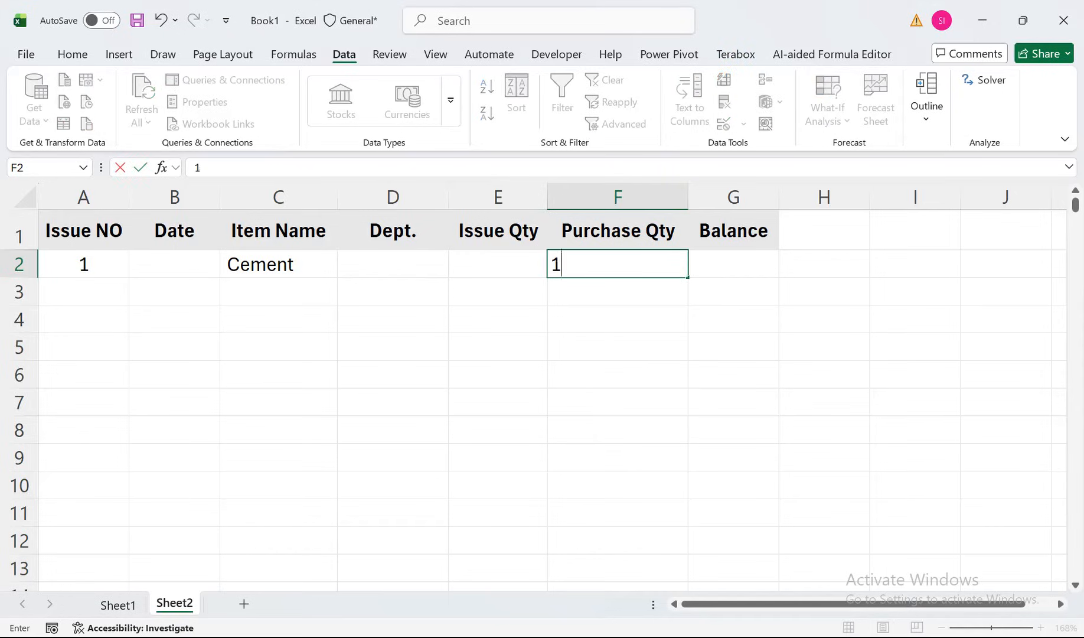
pyautogui.press('Return')
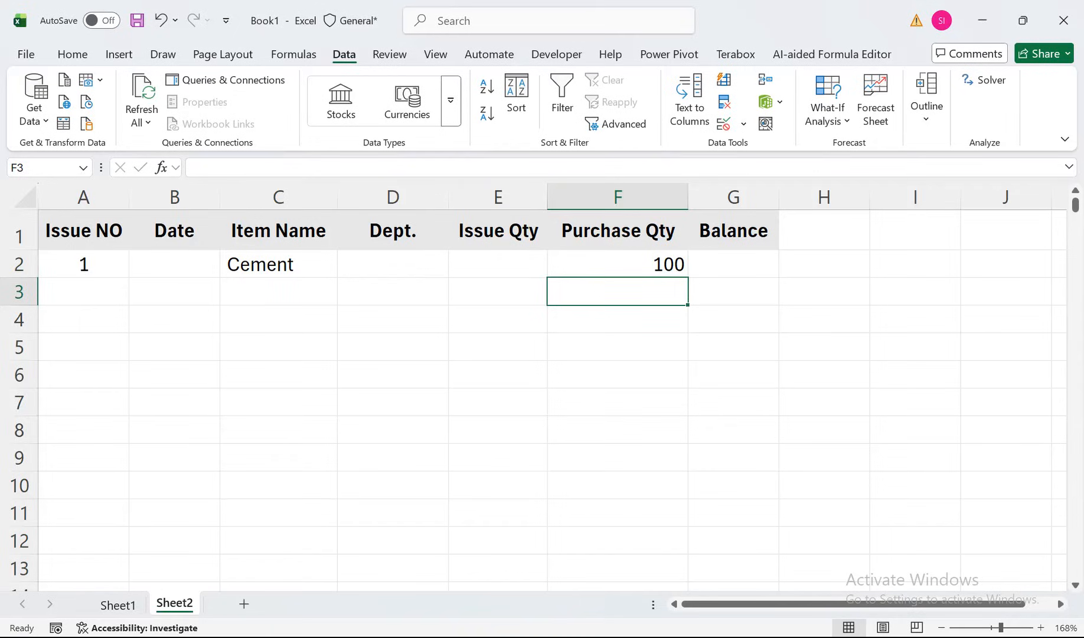
# Step: Start a SUMIF formula in G2 with the expanding item range $C$2:C2, locking only its first reference
pyautogui.click(733, 264)
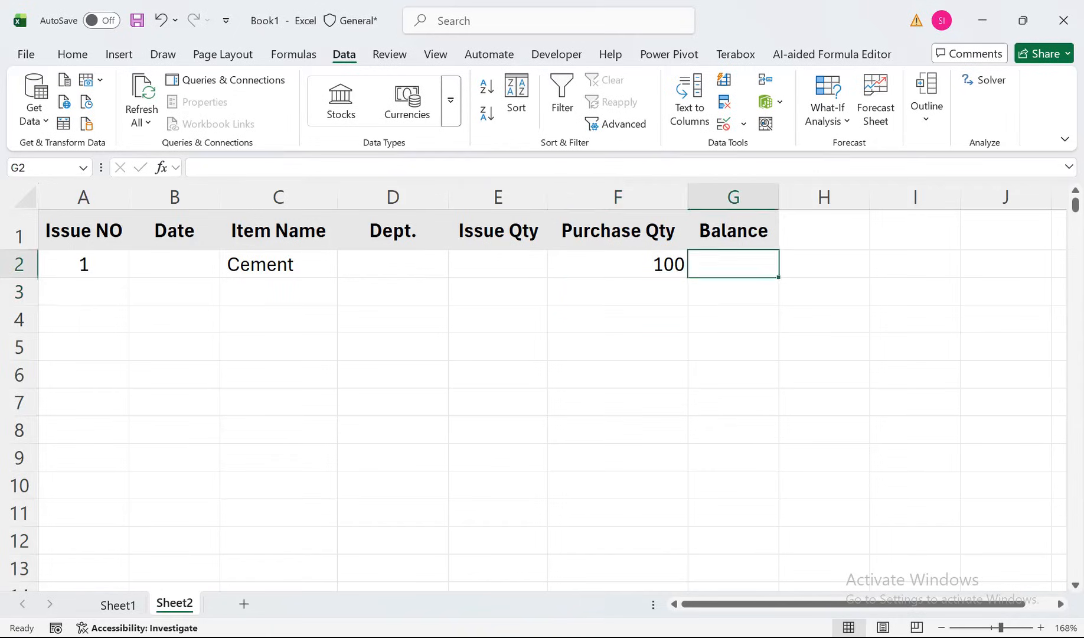
pyautogui.write('=sumif')
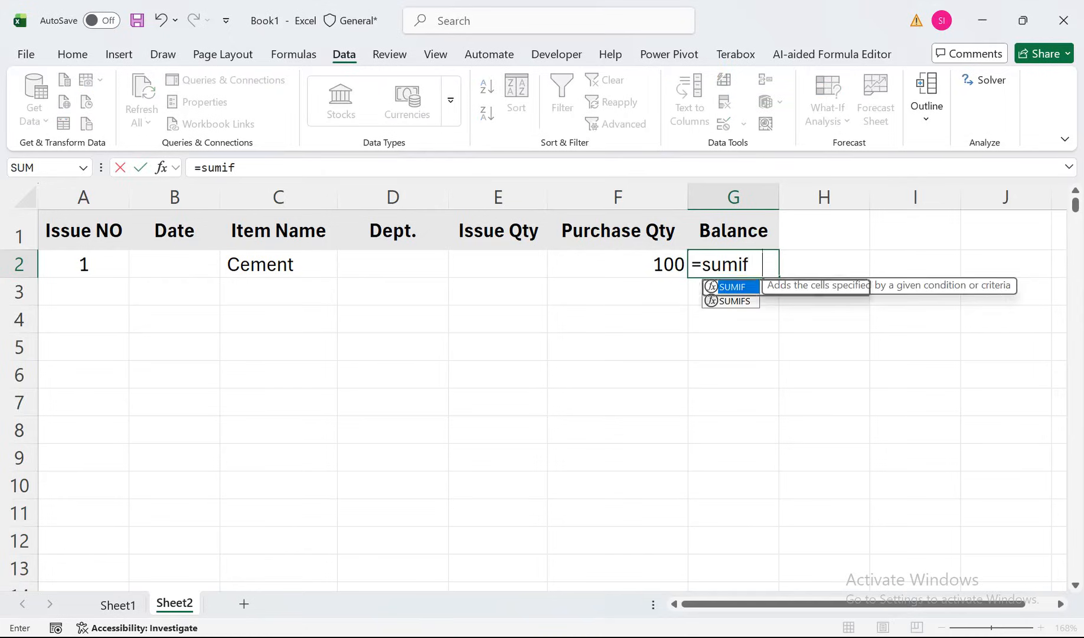
pyautogui.press('Tab')
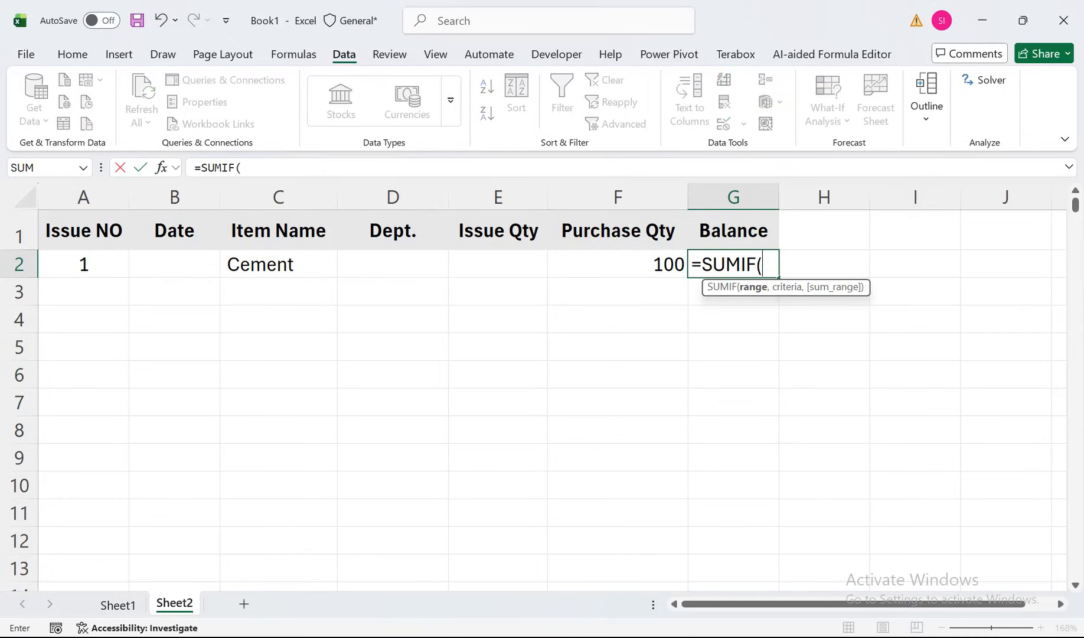
pyautogui.click(278, 264)
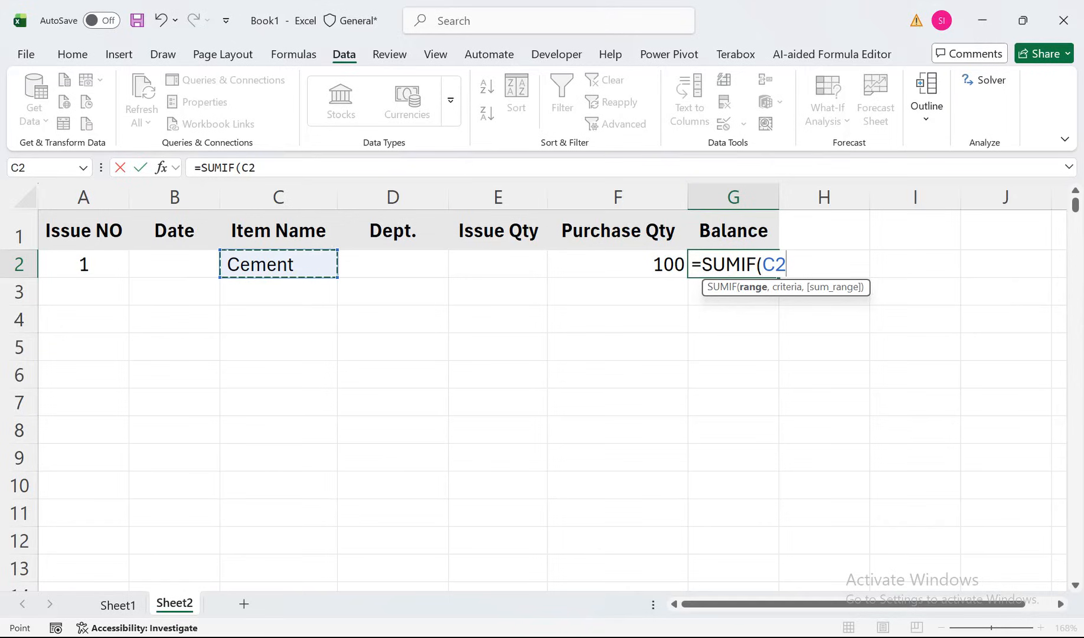
pyautogui.press('F8')
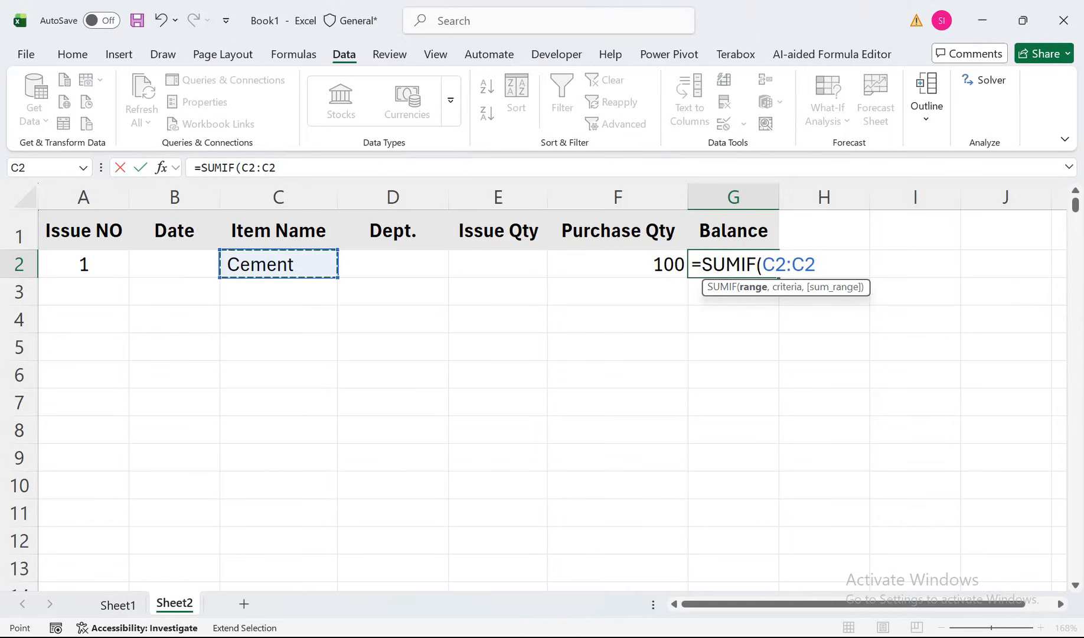
pyautogui.click(776, 264)
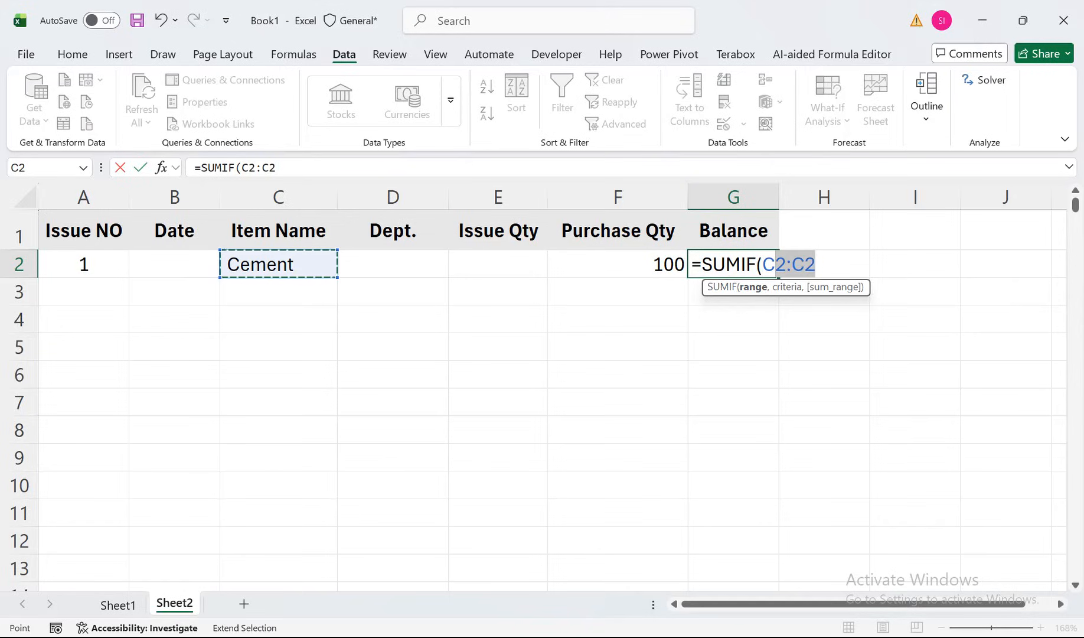
pyautogui.press('F4')
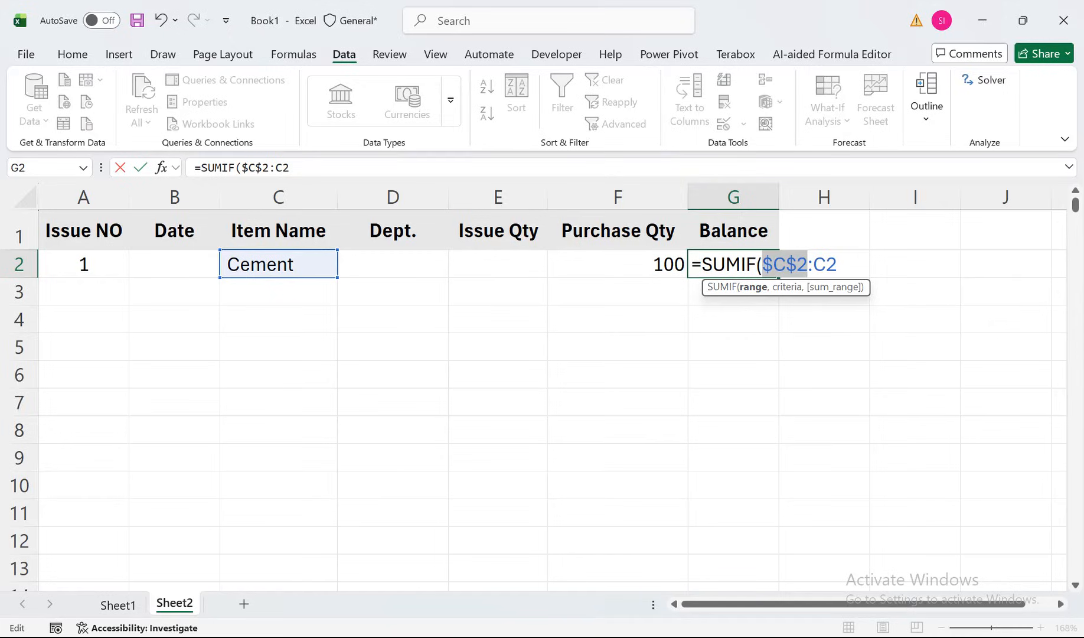
pyautogui.write(',')
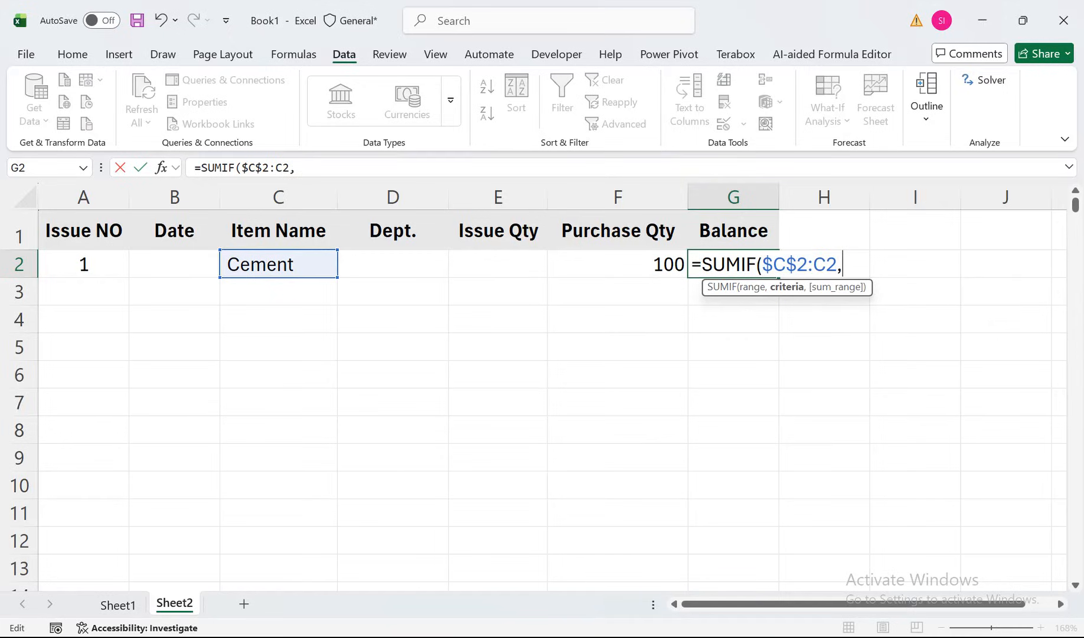
# Step: Complete the first SUMIF in G2 with C2 as the criteria and $E$2:E2 as the issue quantity sum range
pyautogui.click(278, 264)
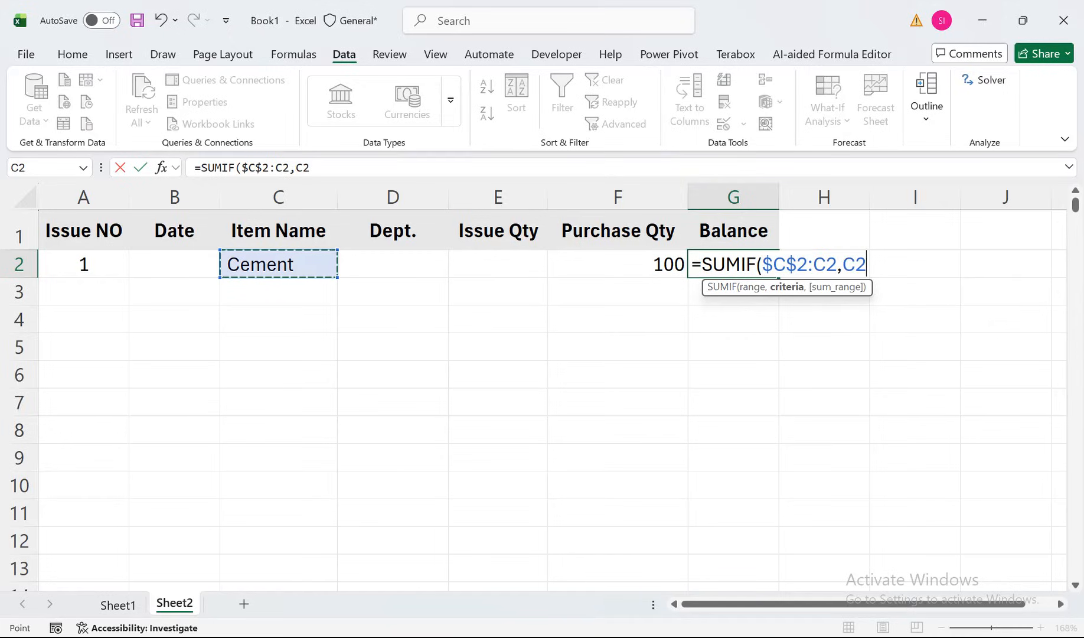
pyautogui.write(',')
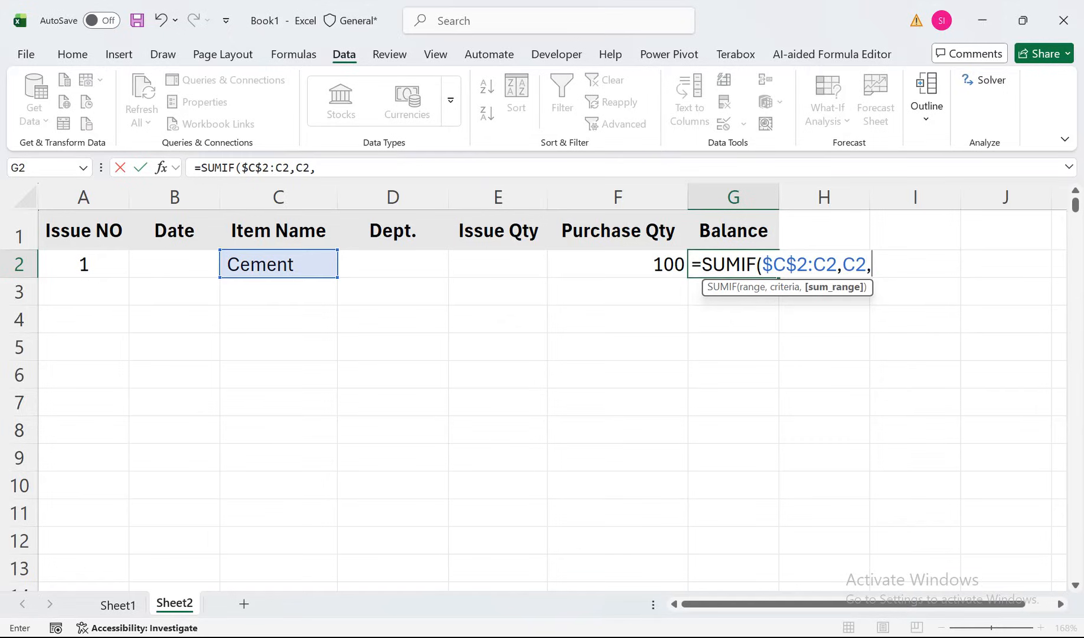
pyautogui.click(498, 264)
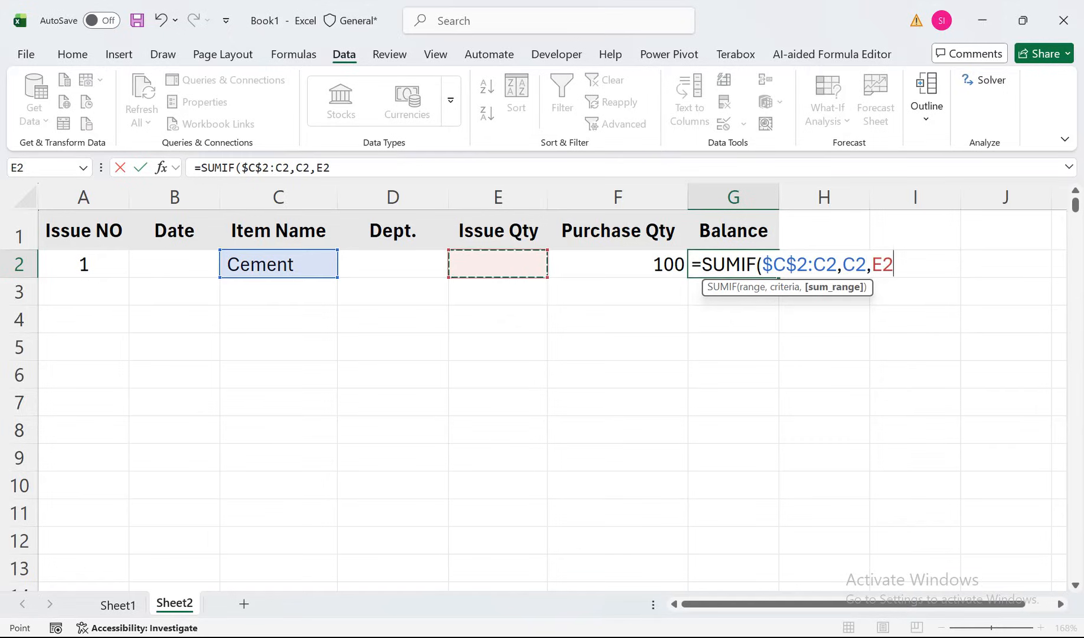
pyautogui.press('F8')
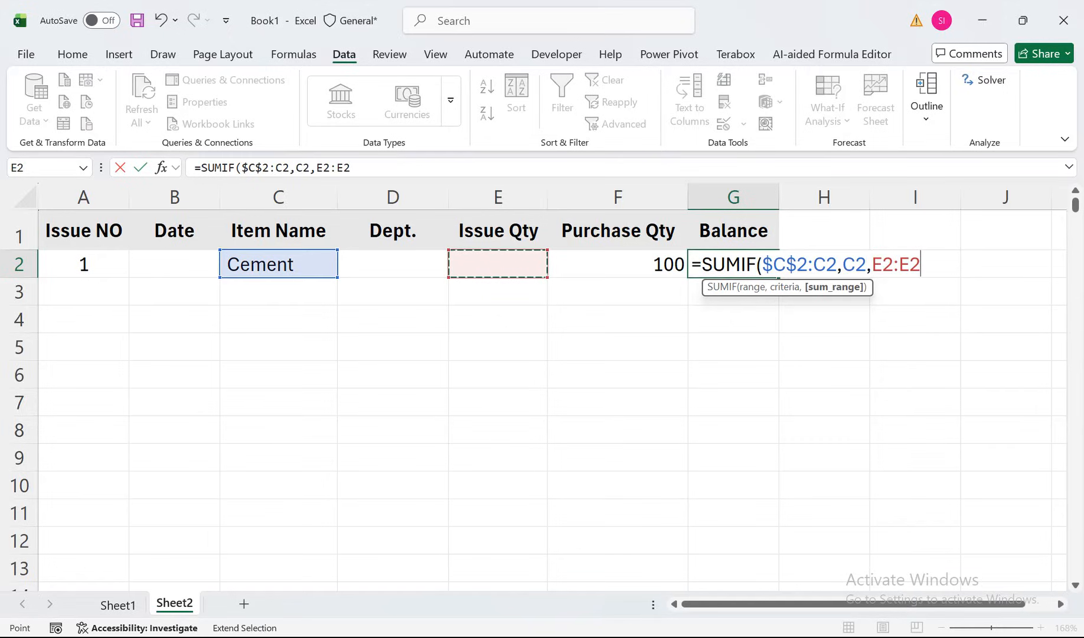
pyautogui.click(882, 264)
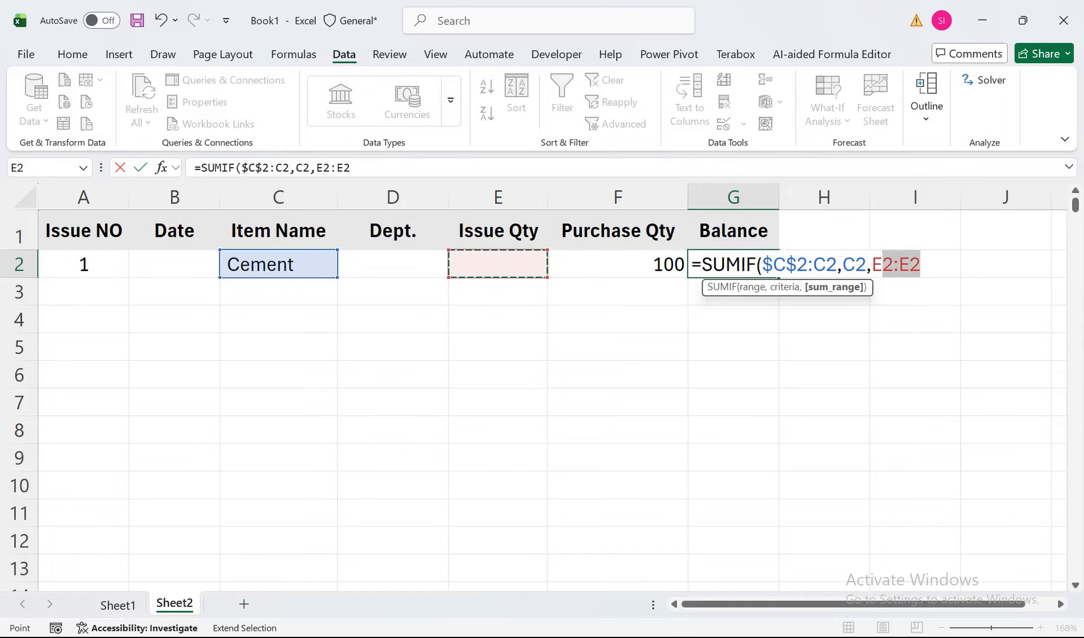
pyautogui.click(882, 264)
pyautogui.press('F4')
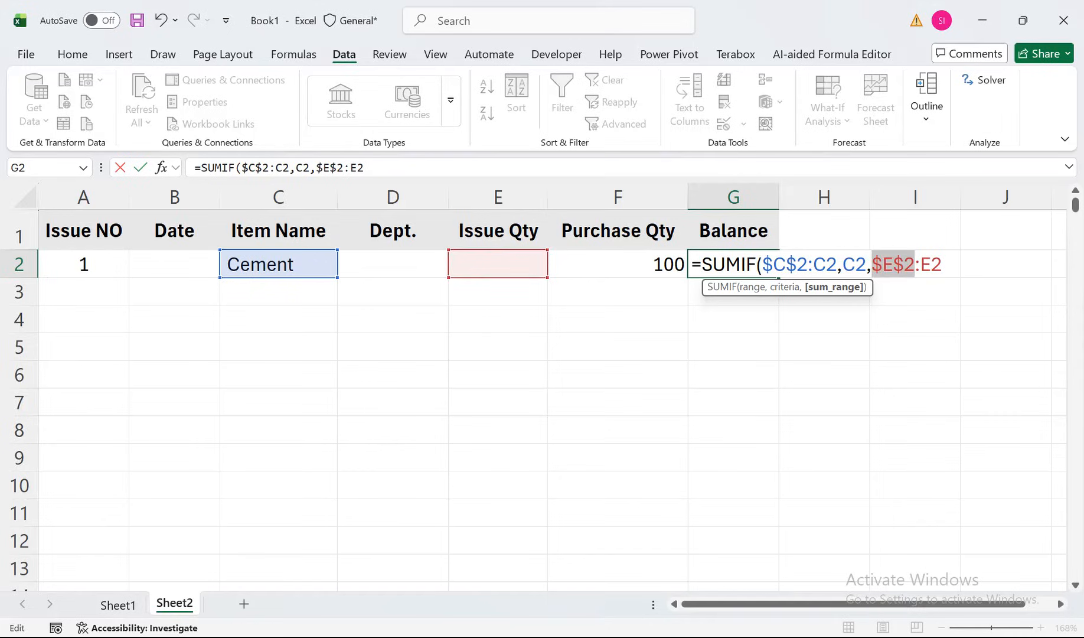
pyautogui.write(')')
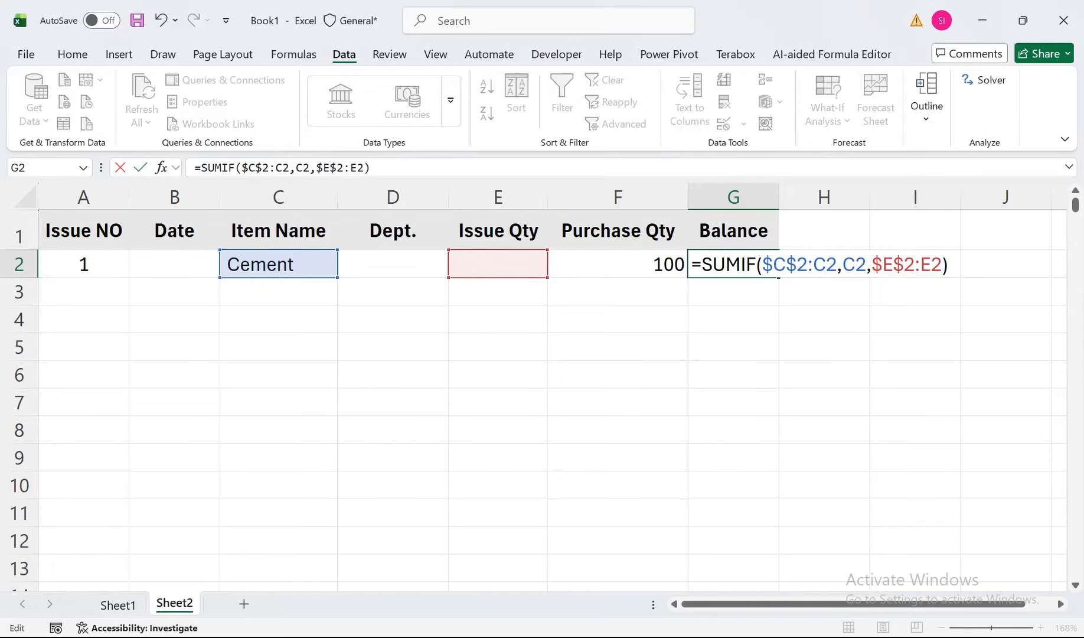
# Step: Subtract a second SUMIF in G2's formula, using the expanding item range $C$2:C2
pyautogui.write('-sumif')
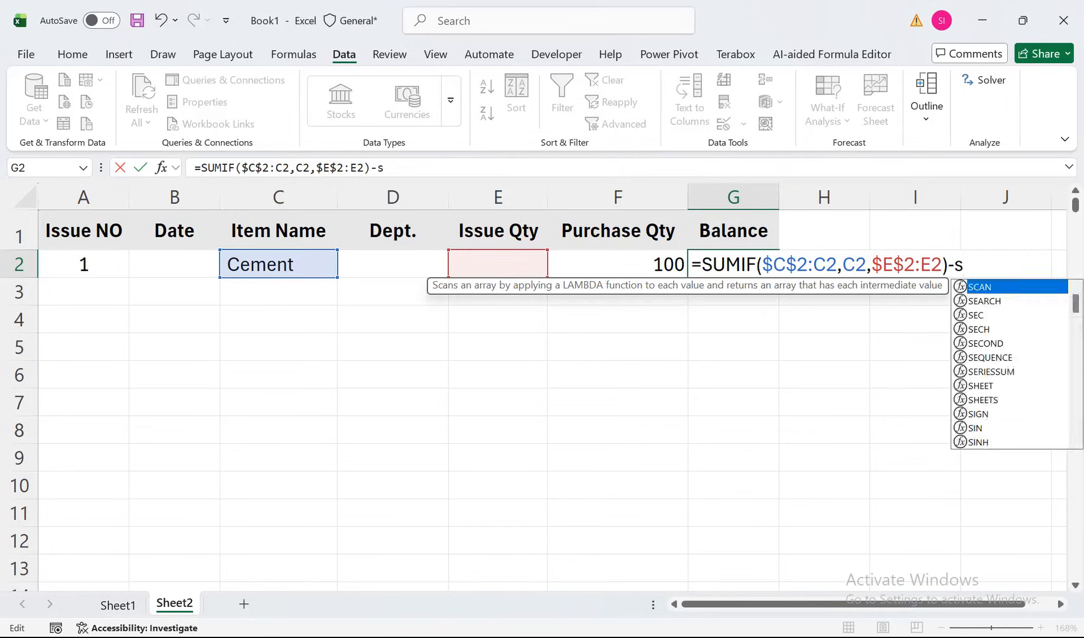
pyautogui.press('Tab')
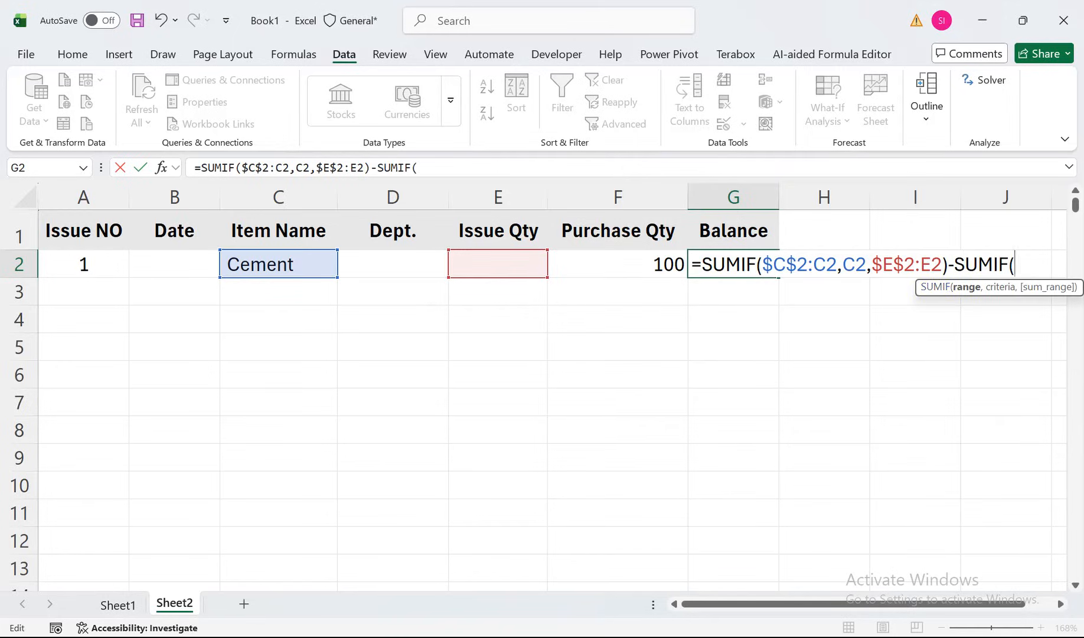
pyautogui.click(278, 264)
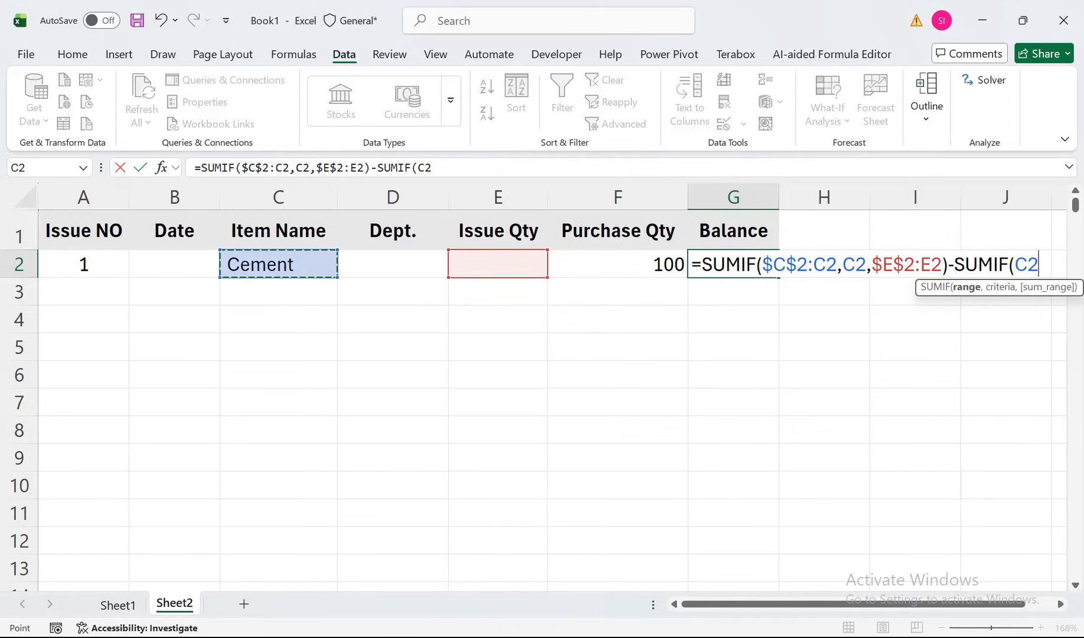
pyautogui.press('F8')
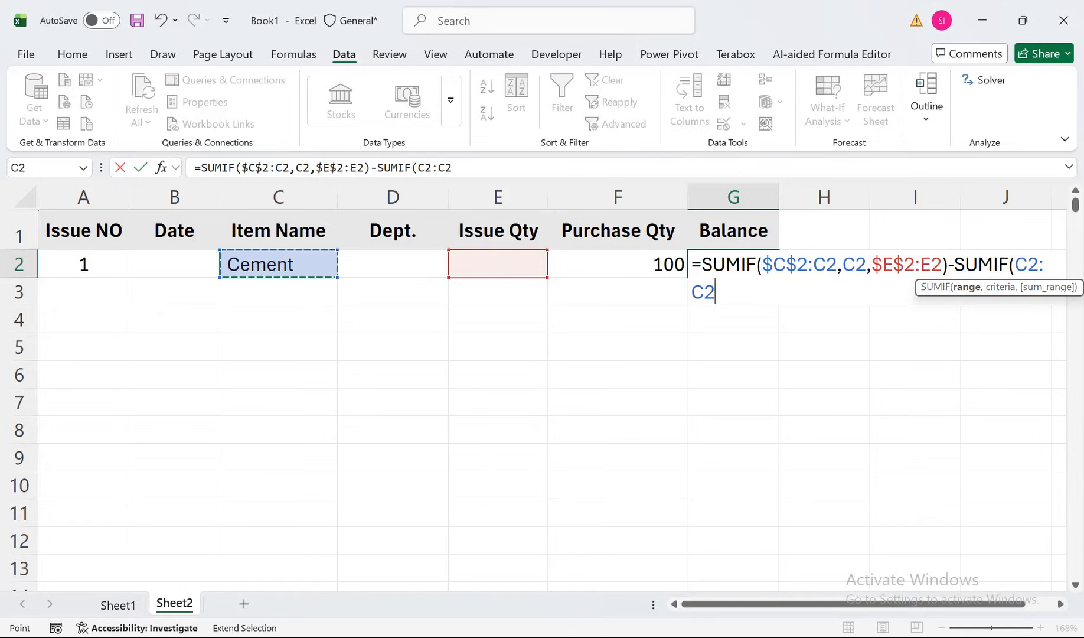
pyautogui.click(1028, 264)
pyautogui.click(1028, 265)
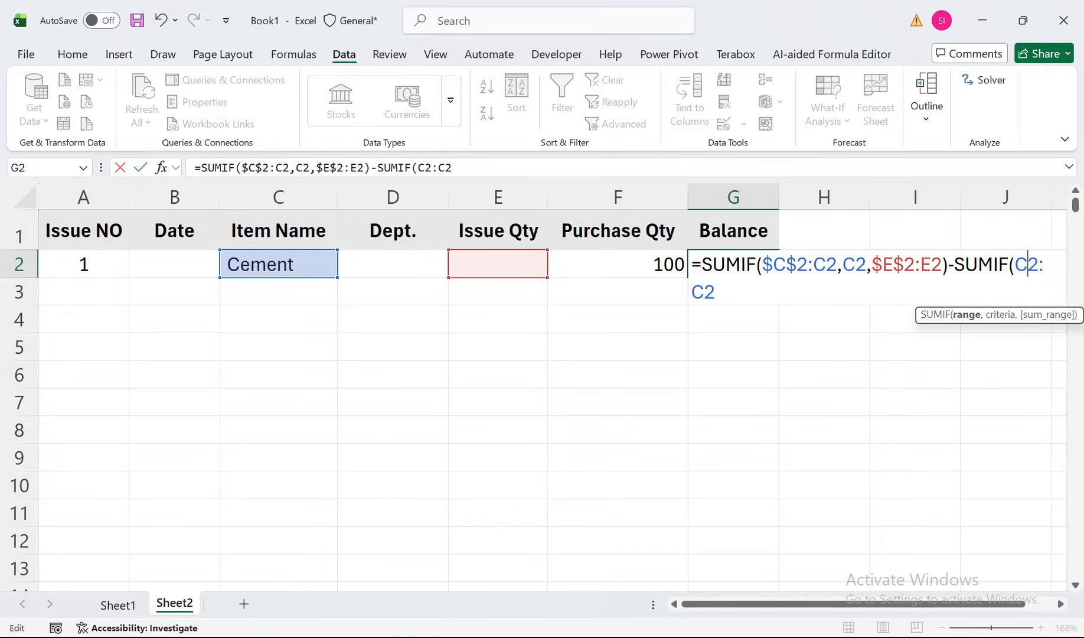
pyautogui.press('F4')
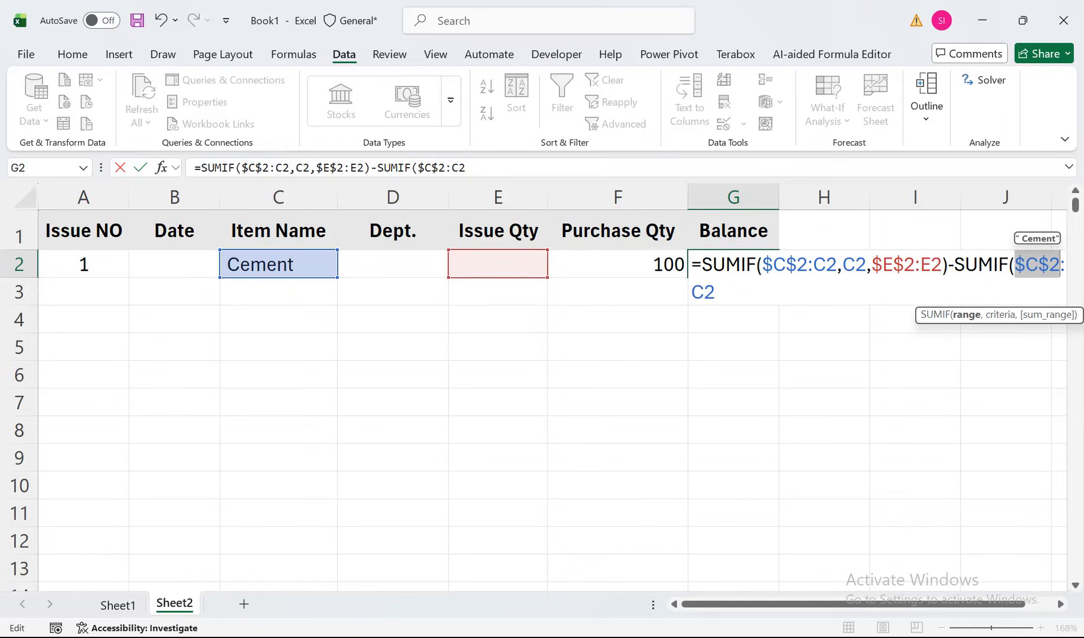
pyautogui.write(',')
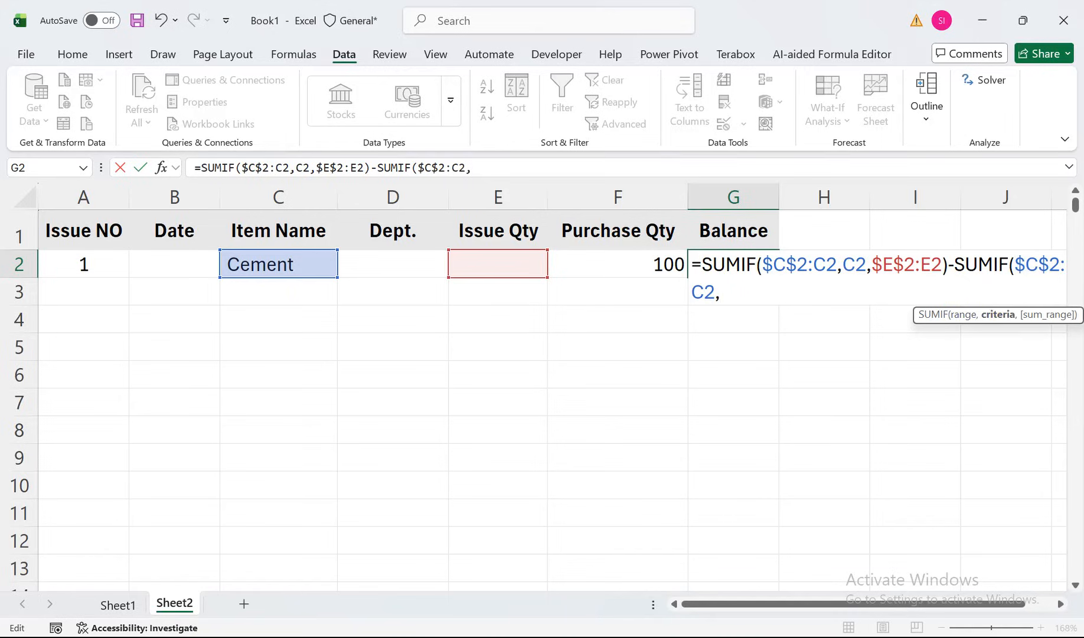
# Step: Complete the second SUMIF in G2 with C2 as the criteria and $F$2:F2 as the purchase quantity sum range
pyautogui.click(278, 264)
pyautogui.write(',')
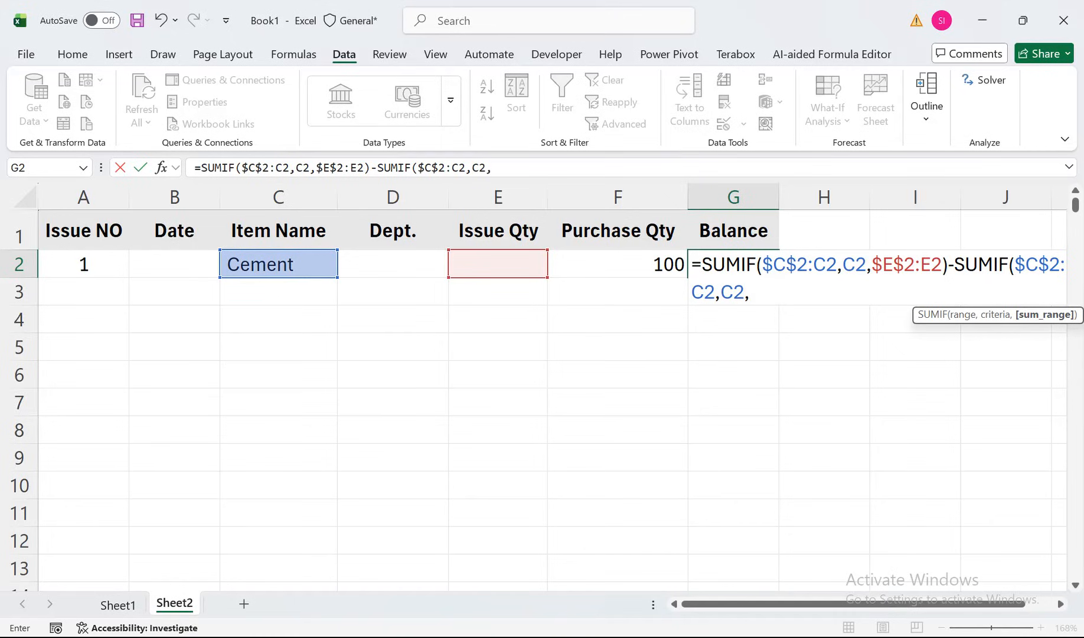
pyautogui.press('Left')
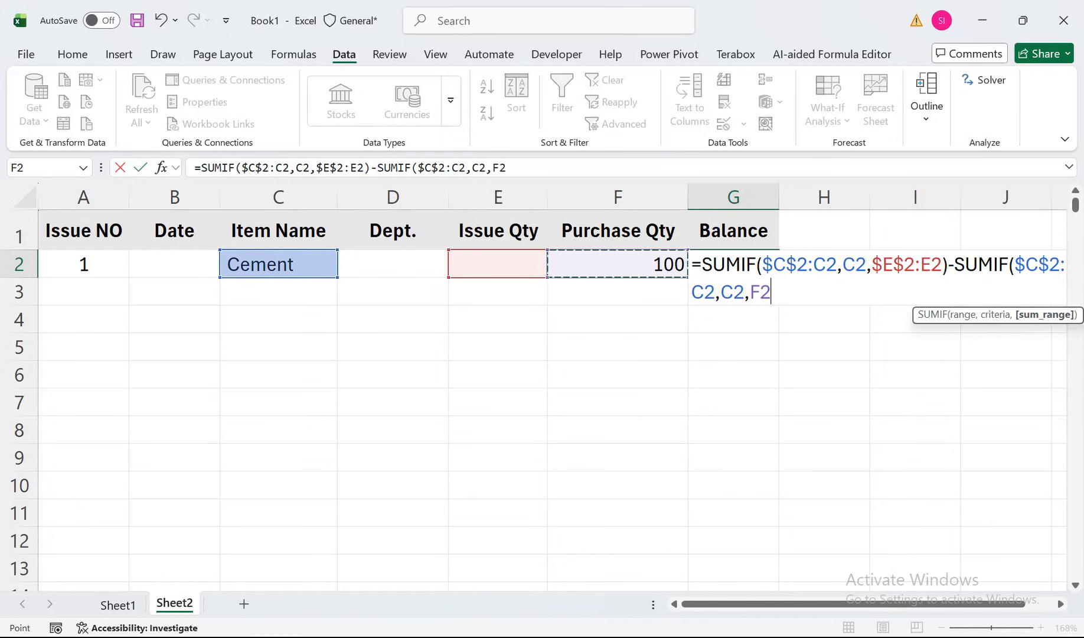
pyautogui.write(':')
pyautogui.click(759, 292)
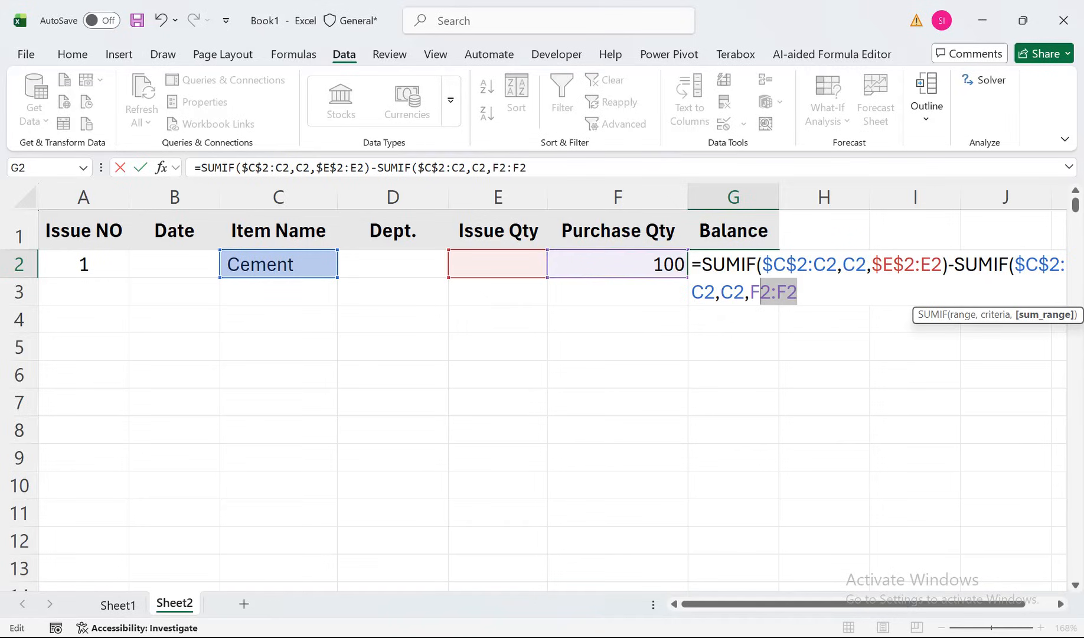
pyautogui.press('Left')
pyautogui.press('F4')
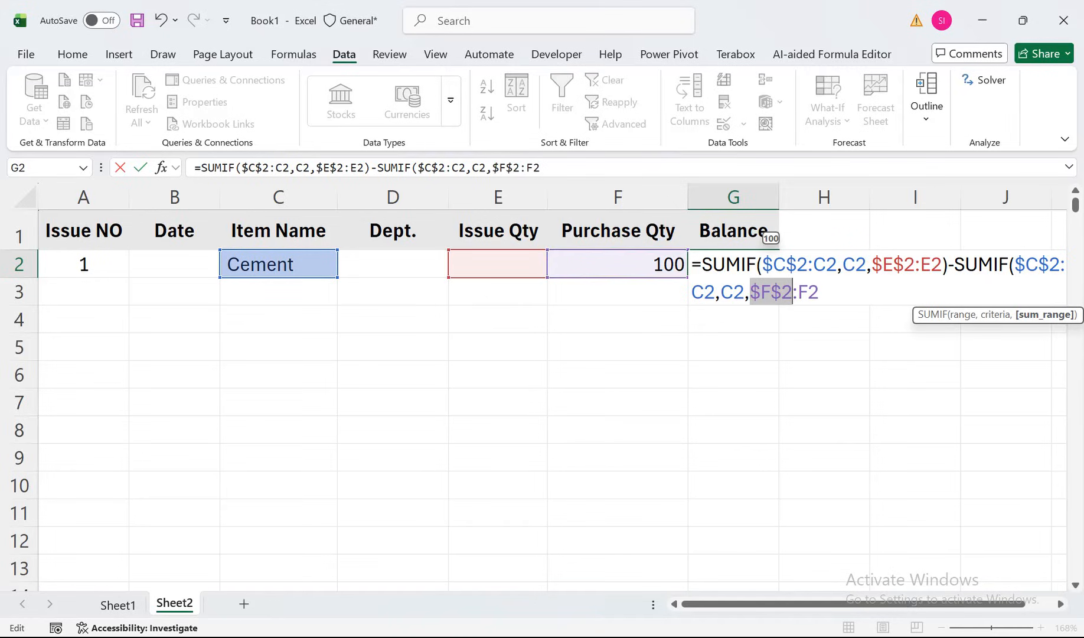
pyautogui.press('End')
pyautogui.write('()')
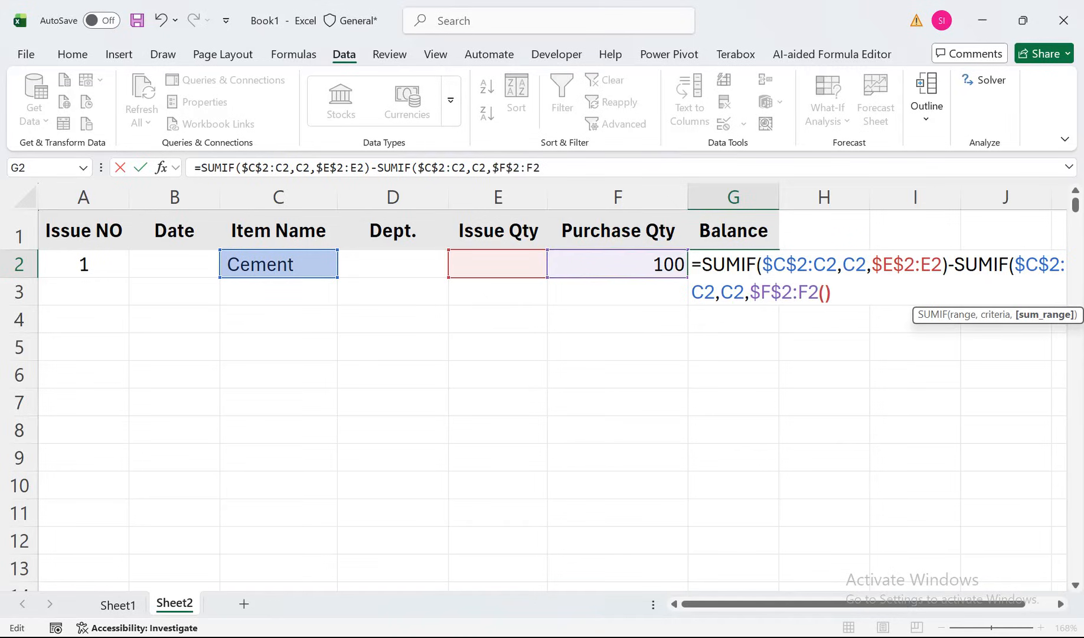
pyautogui.press('BackSpace')
pyautogui.press('BackSpace')
pyautogui.write(')')
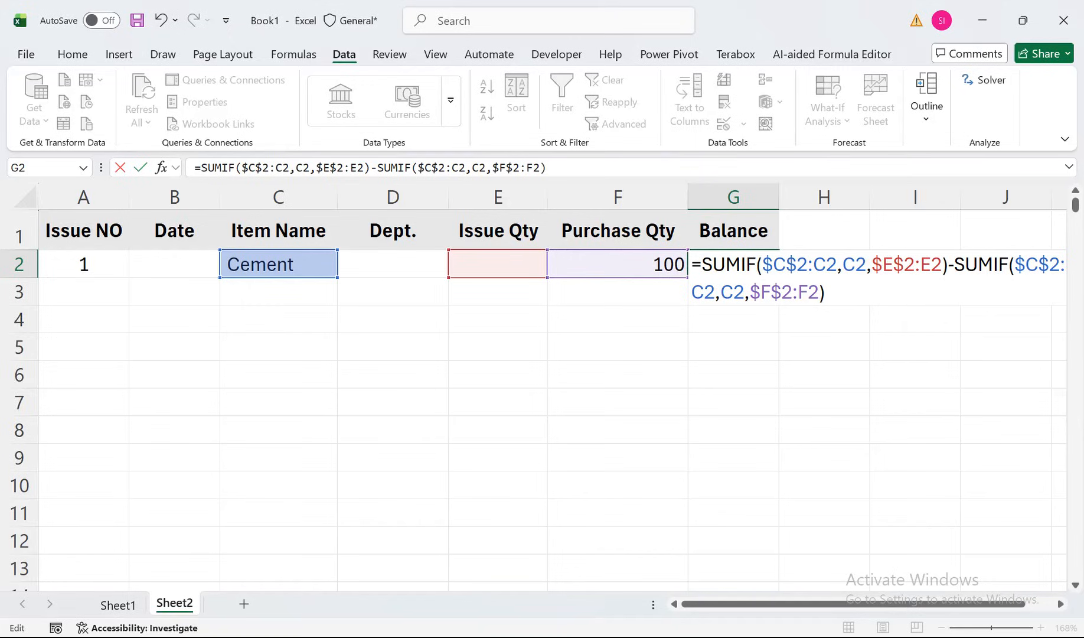
# Step: Reorder G2's formula to subtract issues from purchases: =SUMIF($C$2:C2,C2,$F$2:F2)-SUMIF($C$2:C2,C2,$E$2:E2)
pyautogui.click(726, 264)
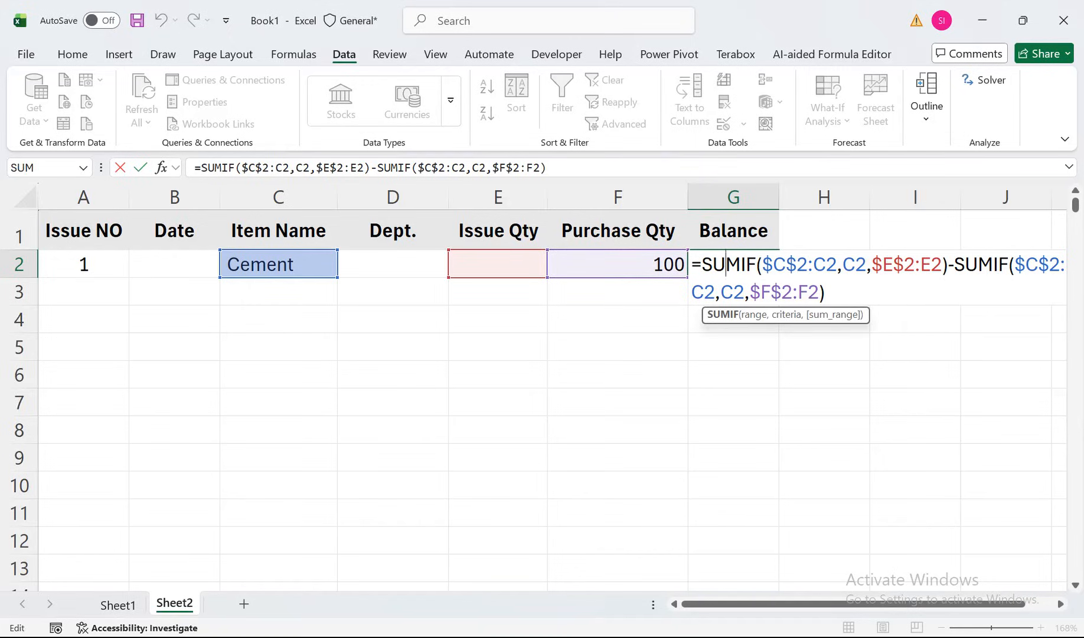
pyautogui.moveTo(702, 264); pyautogui.dragTo(948, 264)
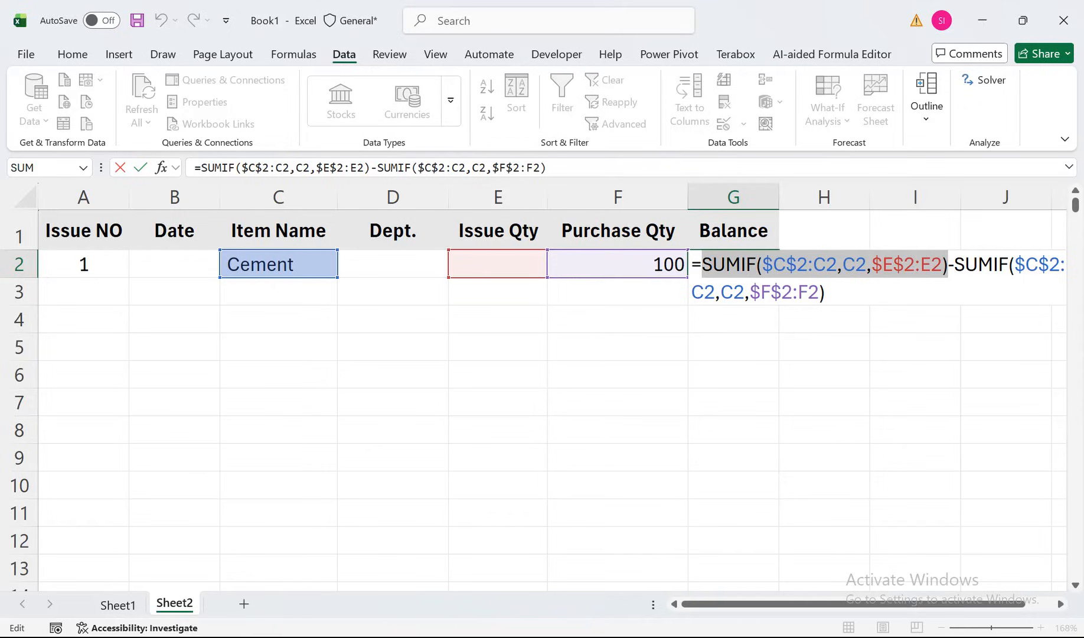
pyautogui.press('Delete')
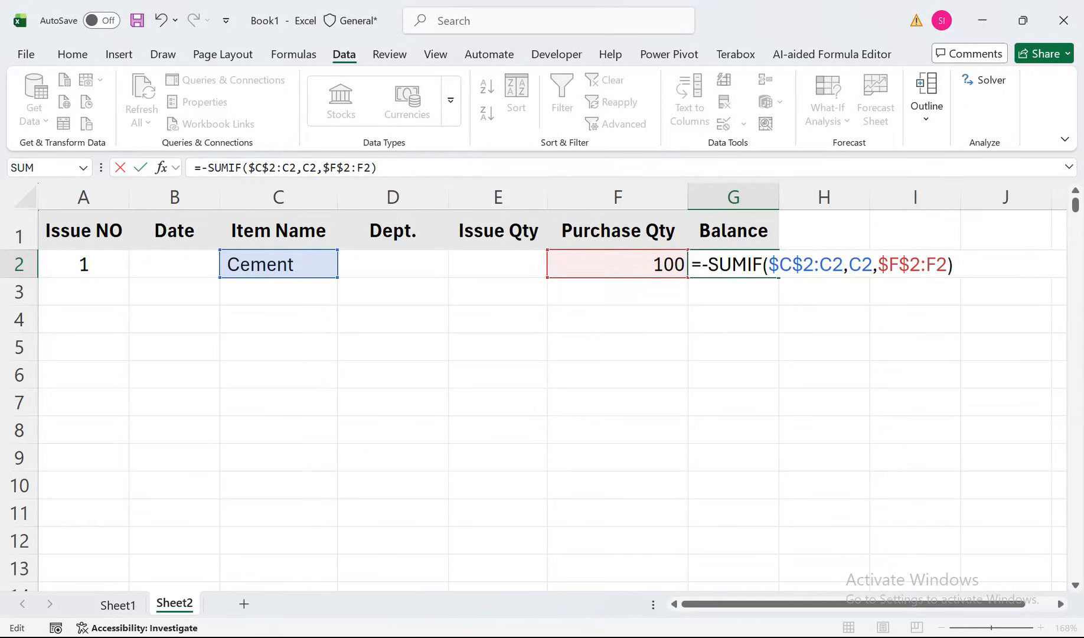
pyautogui.press('Delete')
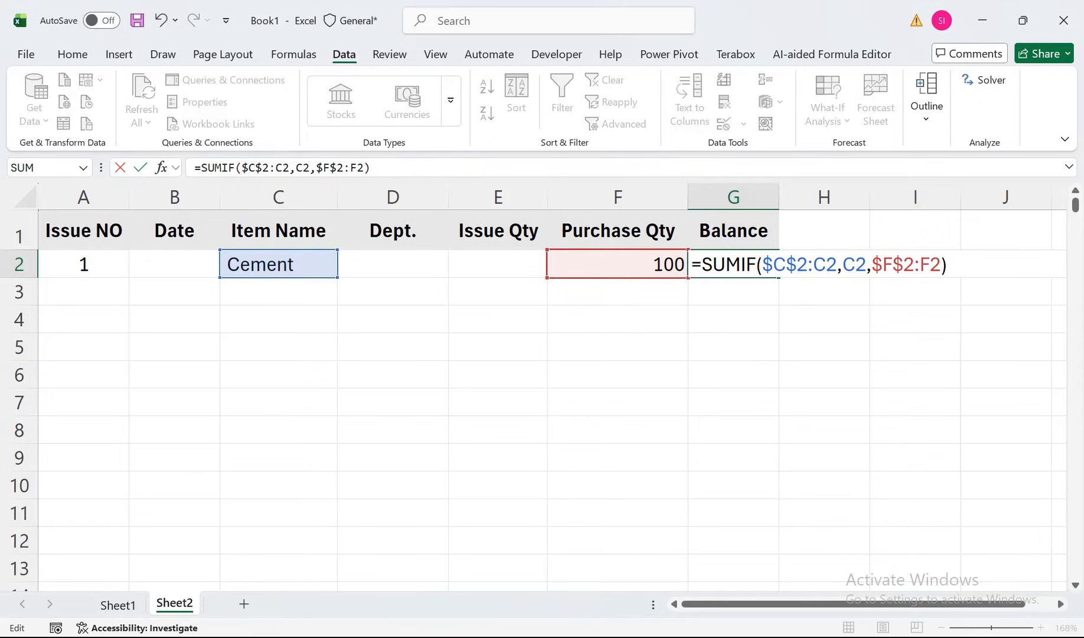
pyautogui.write('-SUMIF($C$2:C2,C2,$E$2:E2)')
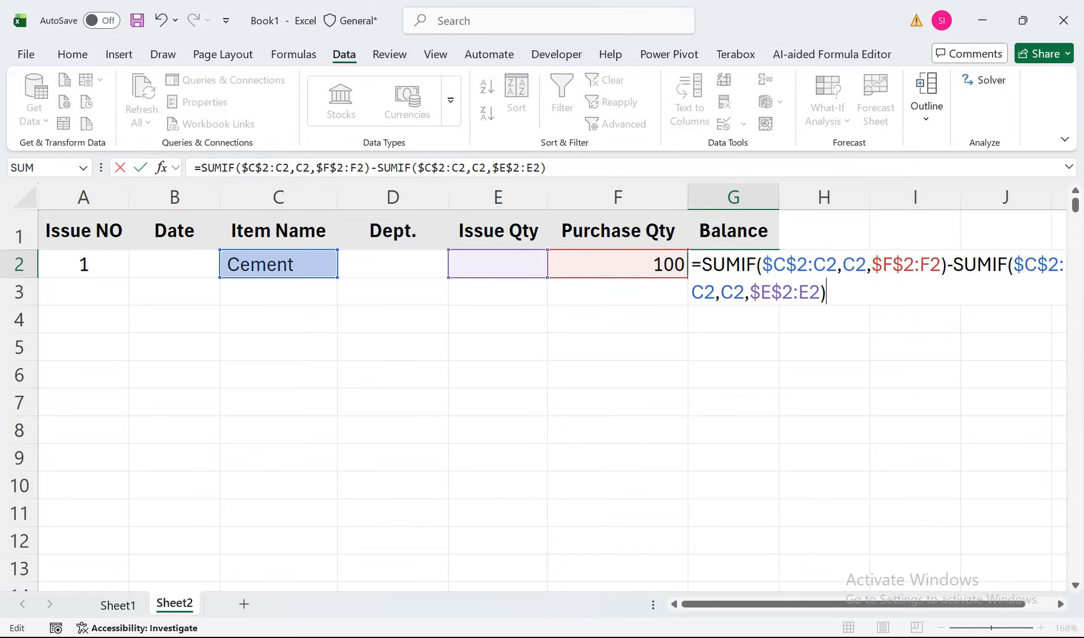
pyautogui.press('Return')
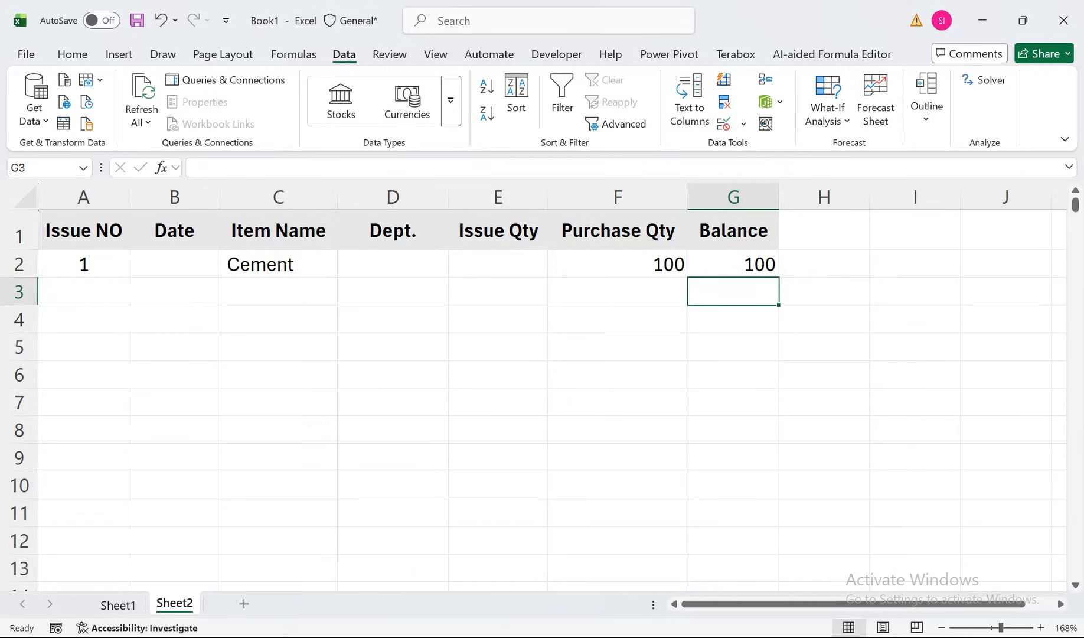
pyautogui.click(733, 264)
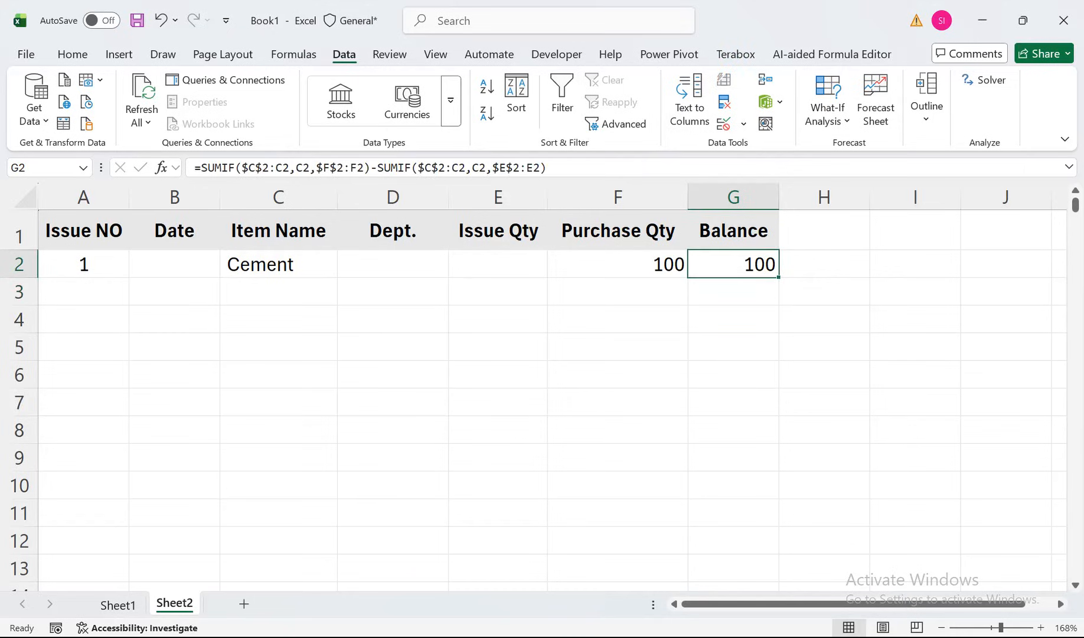
# Step: Enter the date 1-Mar-26 in B2 for the first Cement purchase
pyautogui.click(174, 264)
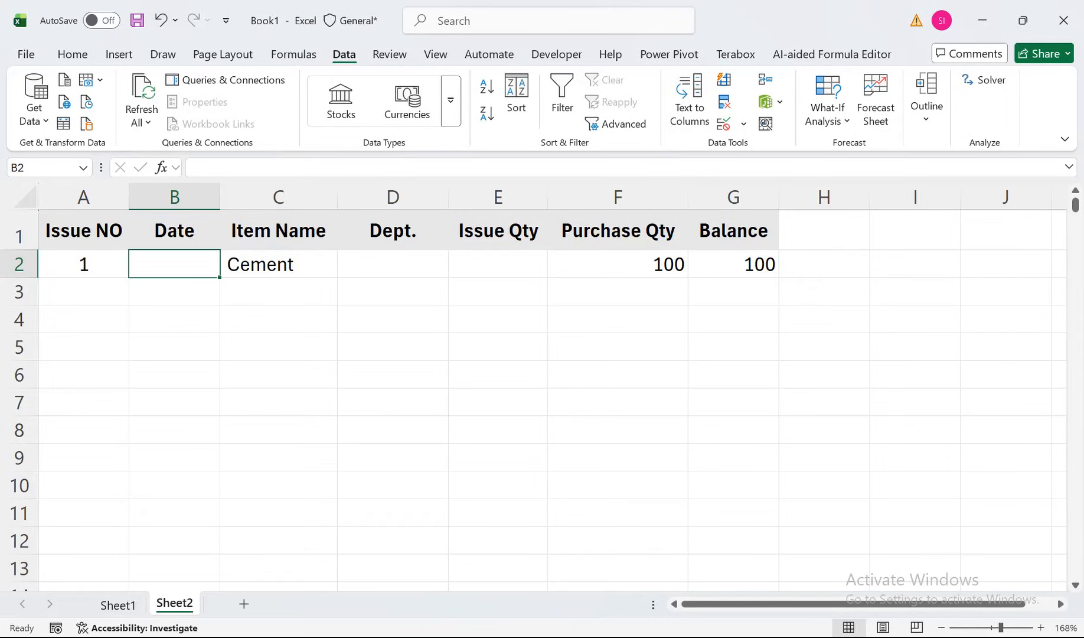
pyautogui.write('1-')
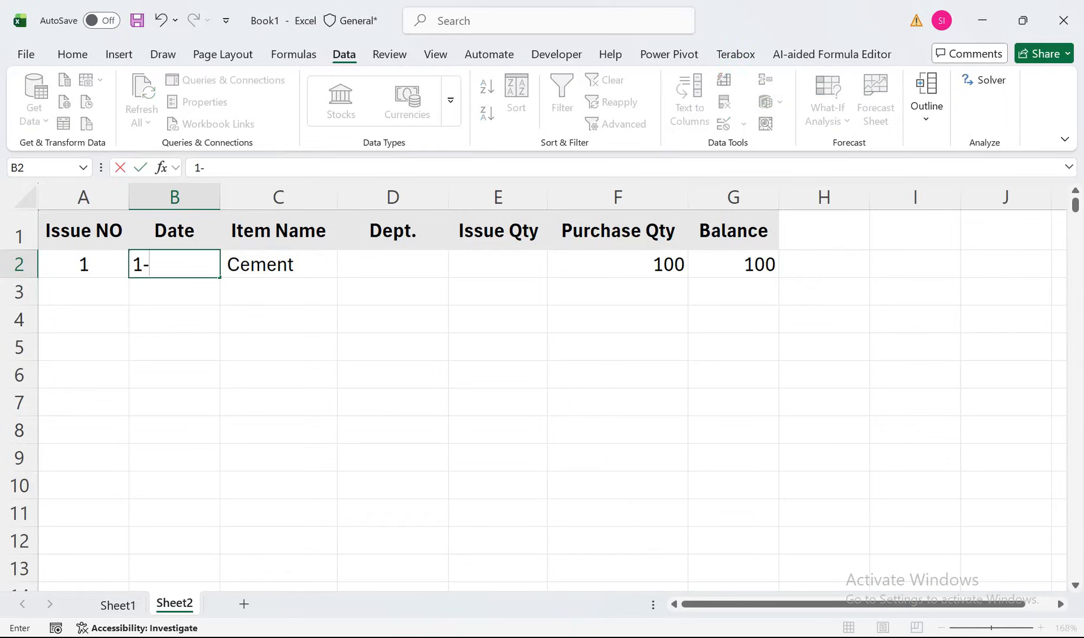
pyautogui.write('mar-26')
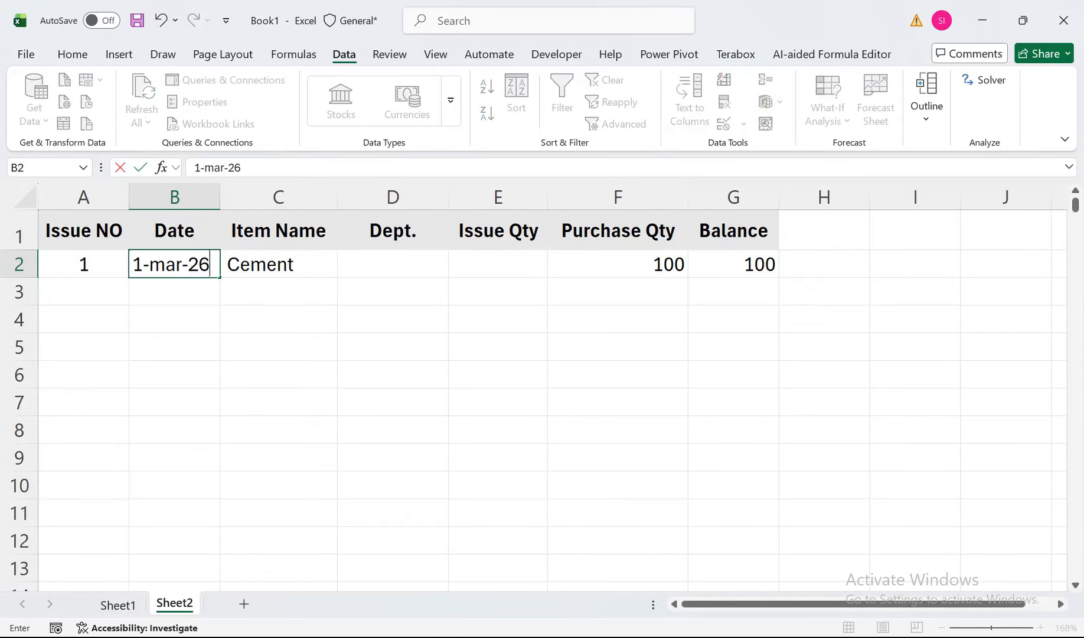
pyautogui.press('Return')
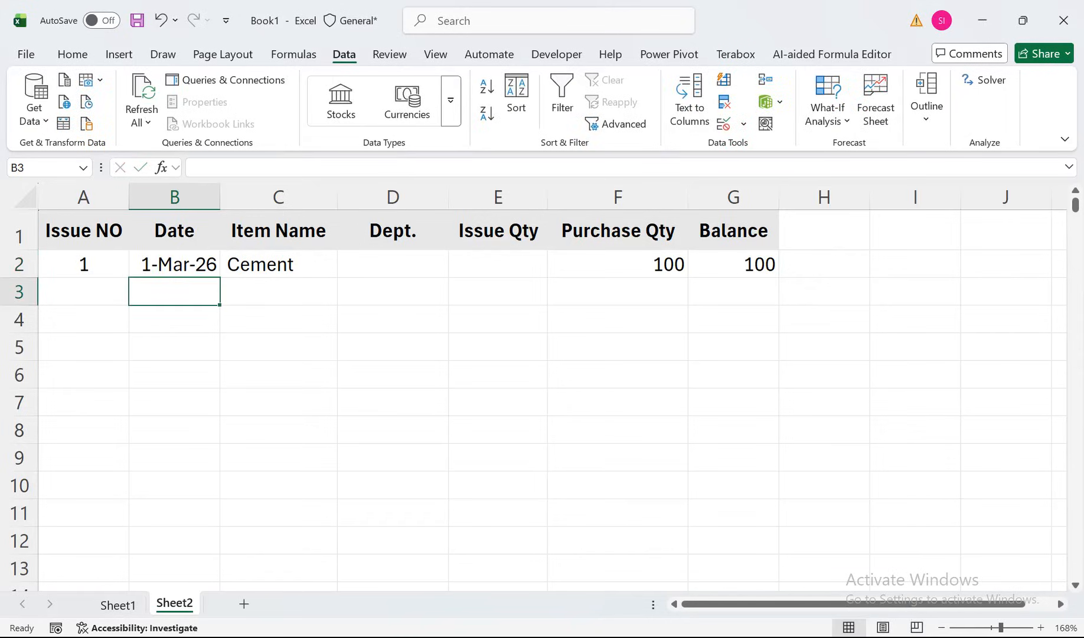
# Step: Choose Cement from the item drop-down in C3
pyautogui.click(278, 292)
pyautogui.hotkey('alt', 'Down')
pyautogui.press('Return')
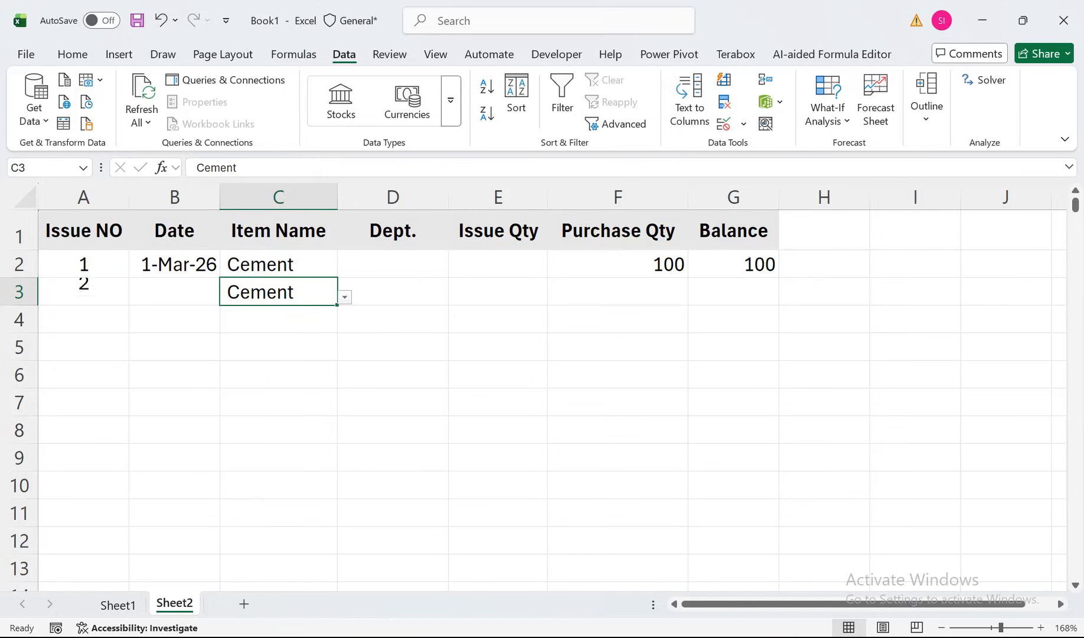
# Step: Fill the balance formula from G2 down through G1000
pyautogui.click(734, 264)
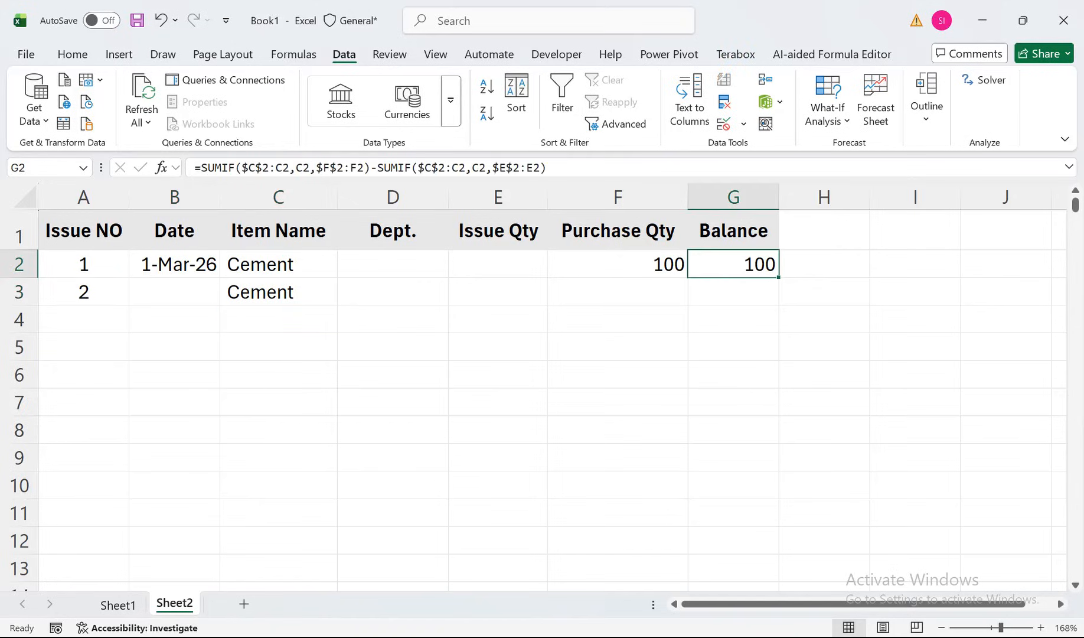
pyautogui.click(43, 167)
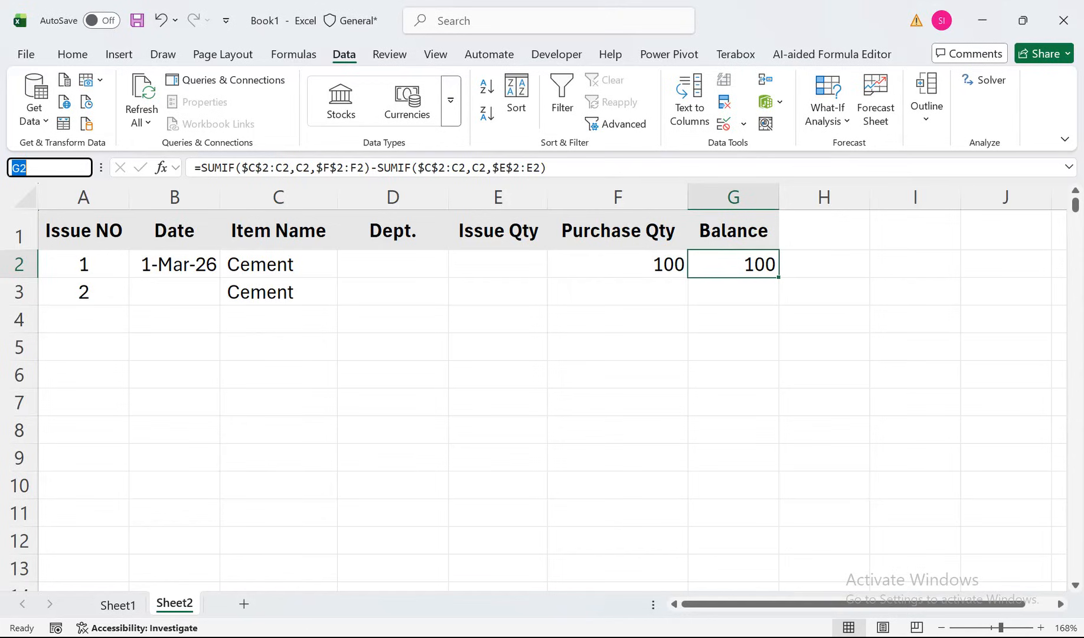
pyautogui.write('G1000')
pyautogui.hotkey('shift', 'Return')
pyautogui.hotkey('ctrl', 'd')
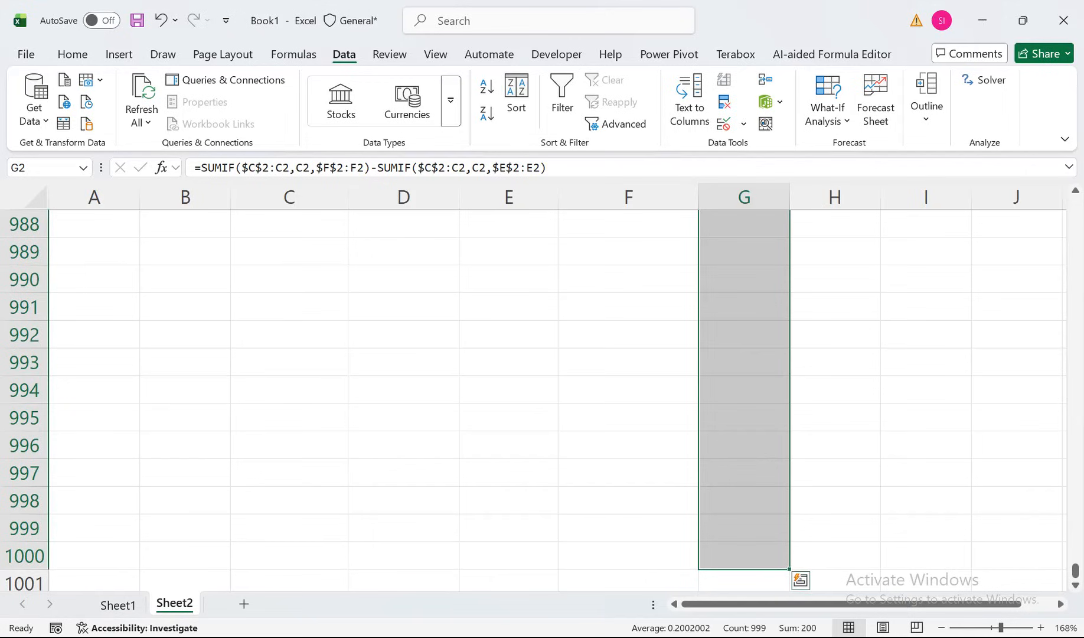
pyautogui.press('Up')
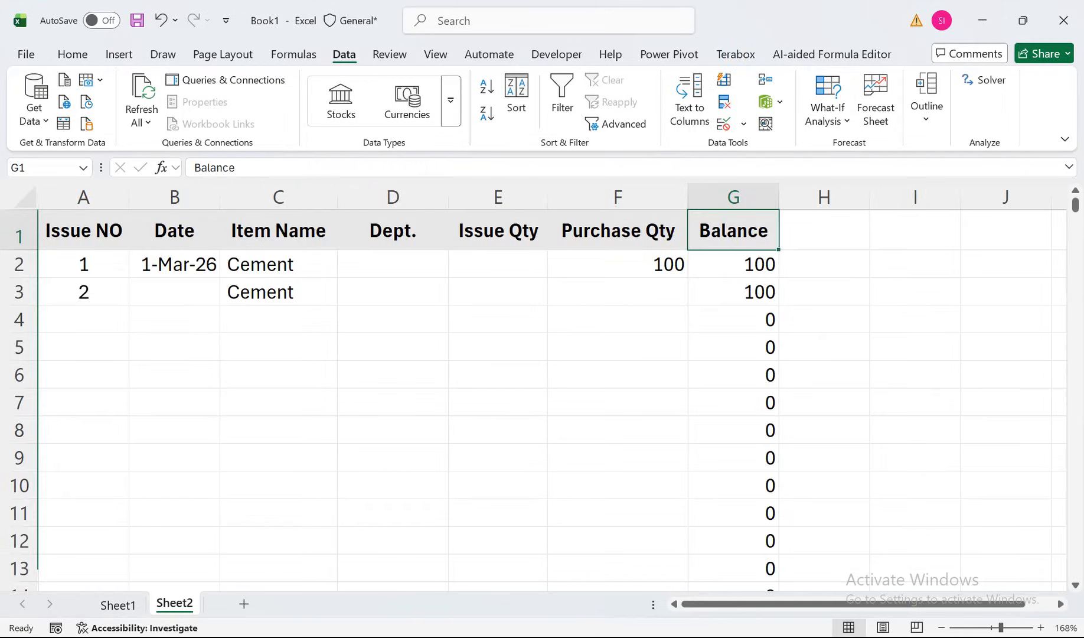
# Step: Enter the date 2-Mar-26 in B3 for the second Cement entry
pyautogui.press('Down')
pyautogui.press('Down')
pyautogui.hotkey('ctrl', 'Left')
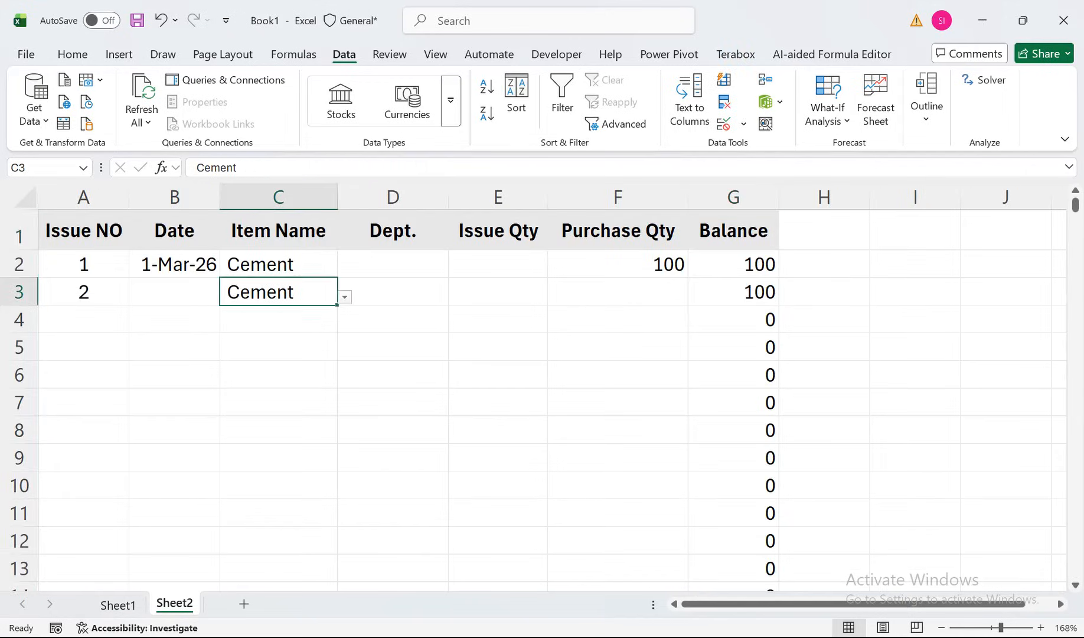
pyautogui.press('Left')
pyautogui.write('2-Mar-26')
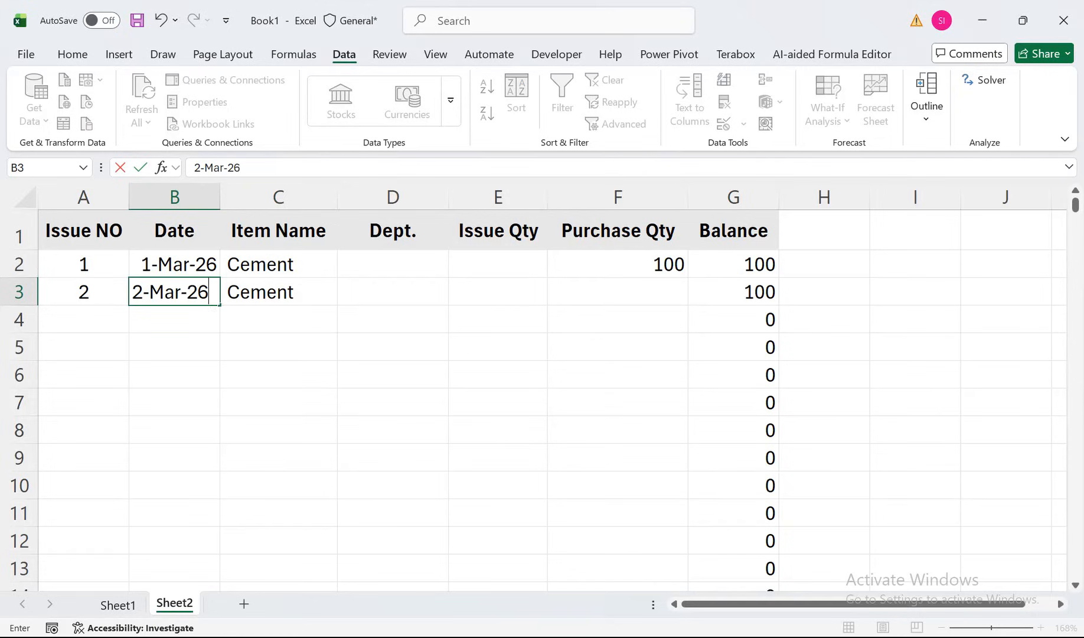
pyautogui.press('Return')
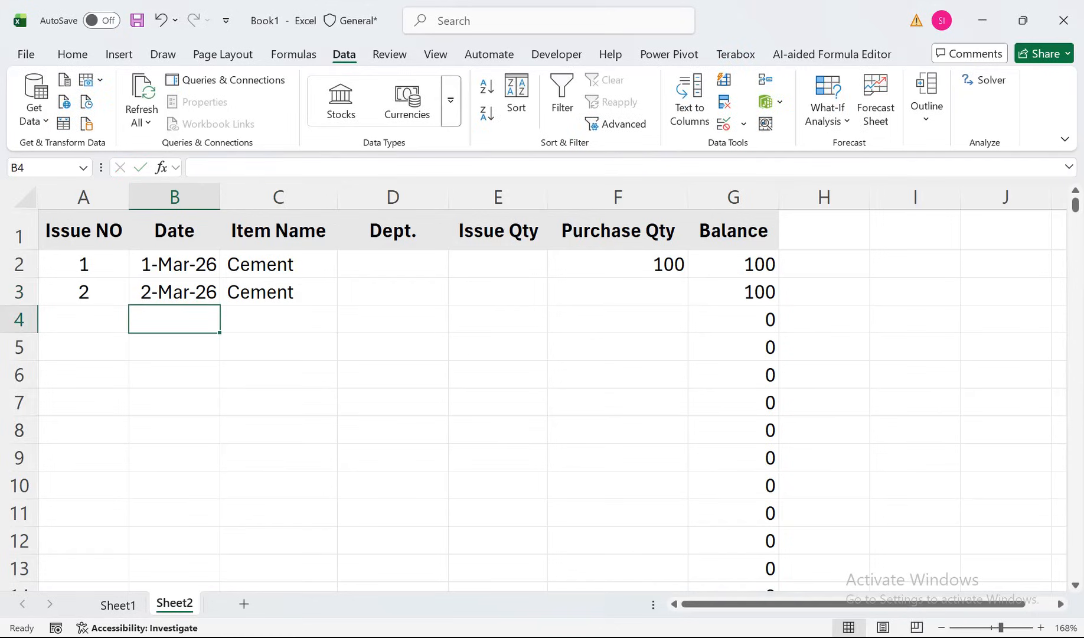
# Step: Enter an issue quantity of 40 for Cement in E3 and check the resulting balance
pyautogui.hotkey('ctrl', 'Right')
pyautogui.press('Up')
pyautogui.press('Left')
pyautogui.press('Left')
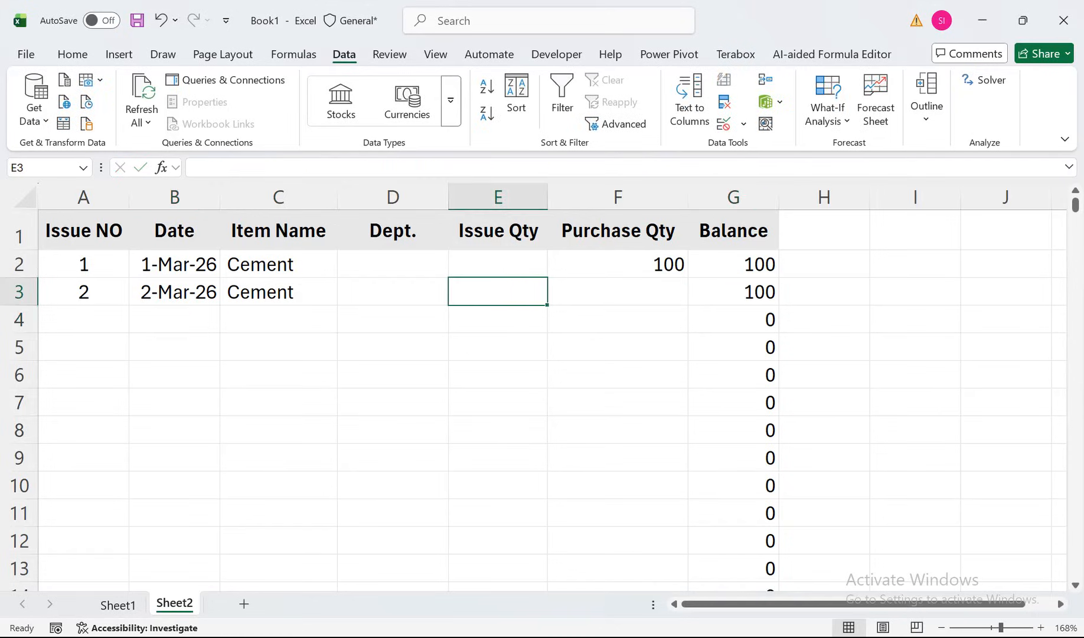
pyautogui.write('40')
pyautogui.press('Return')
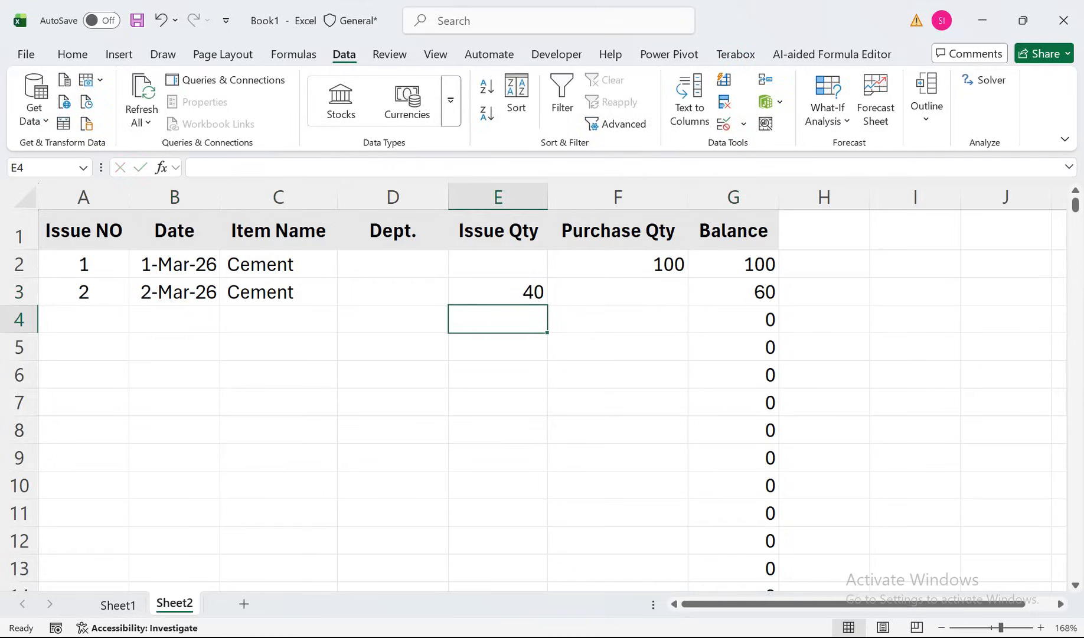
pyautogui.click(733, 292)
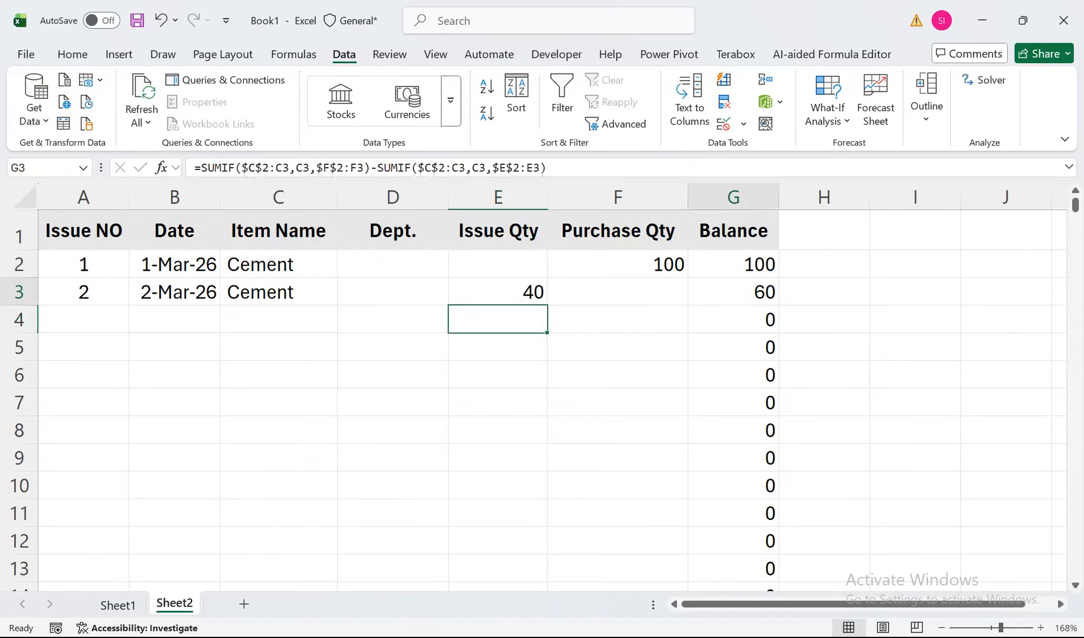
# Step: Start row 4 by choosing Sand (Rait) as the item and entering the date 3-Mar-26
pyautogui.click(175, 319)
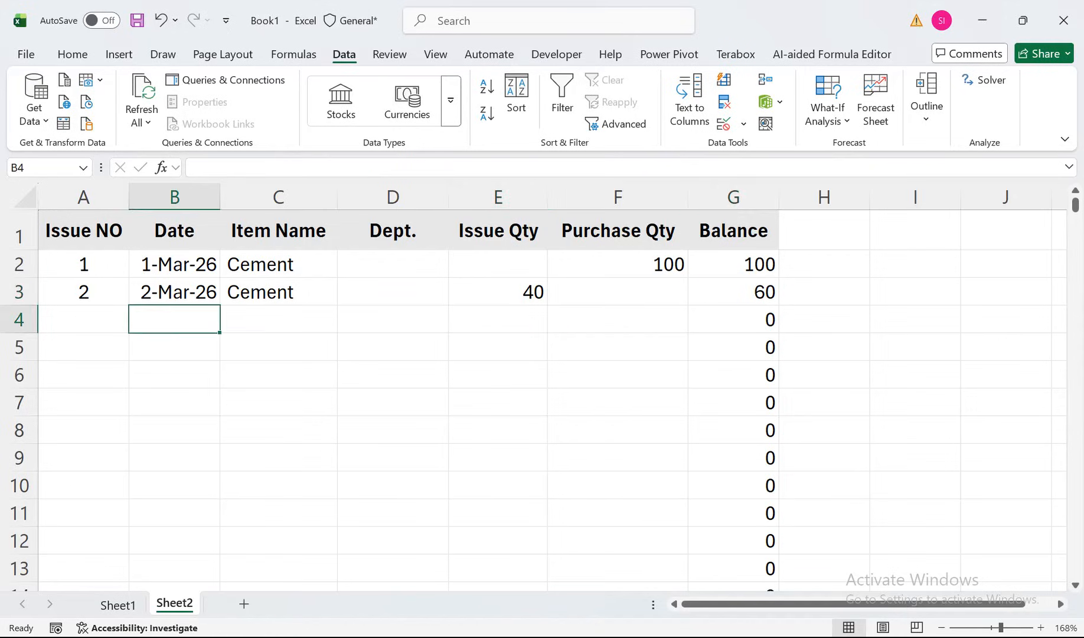
pyautogui.click(278, 319)
pyautogui.click(345, 325)
pyautogui.click(269, 369)
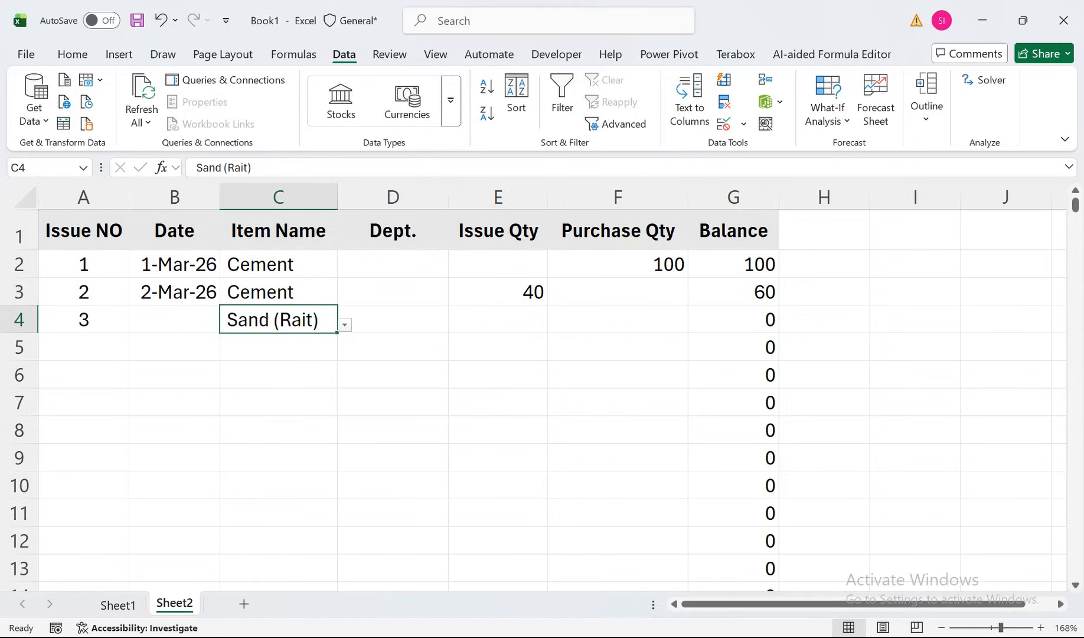
pyautogui.click(175, 319)
pyautogui.write('3')
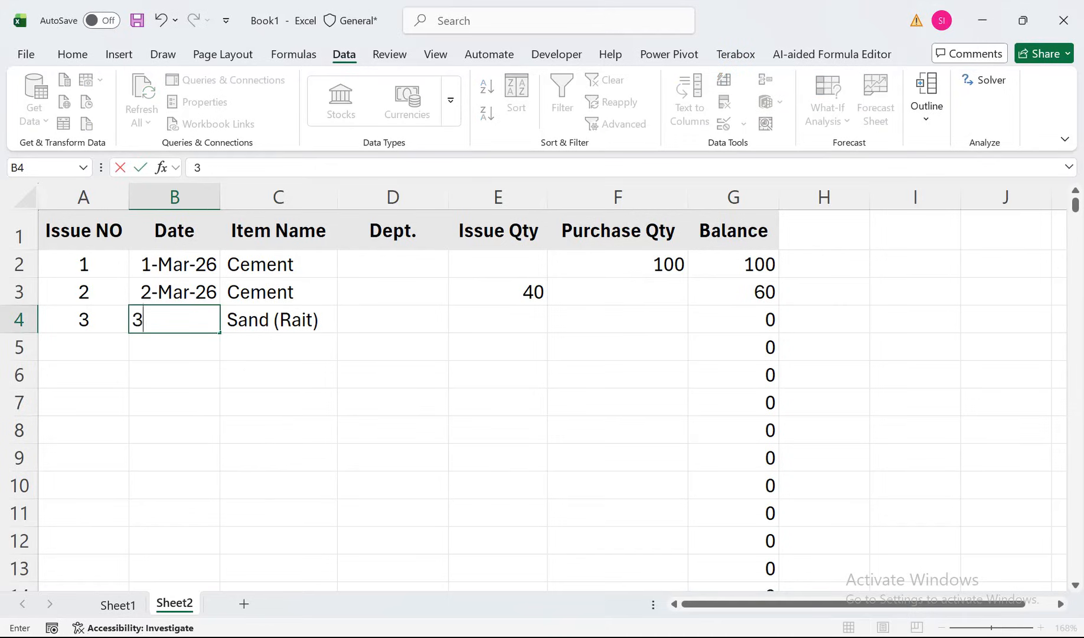
pyautogui.write('-MAr-26')
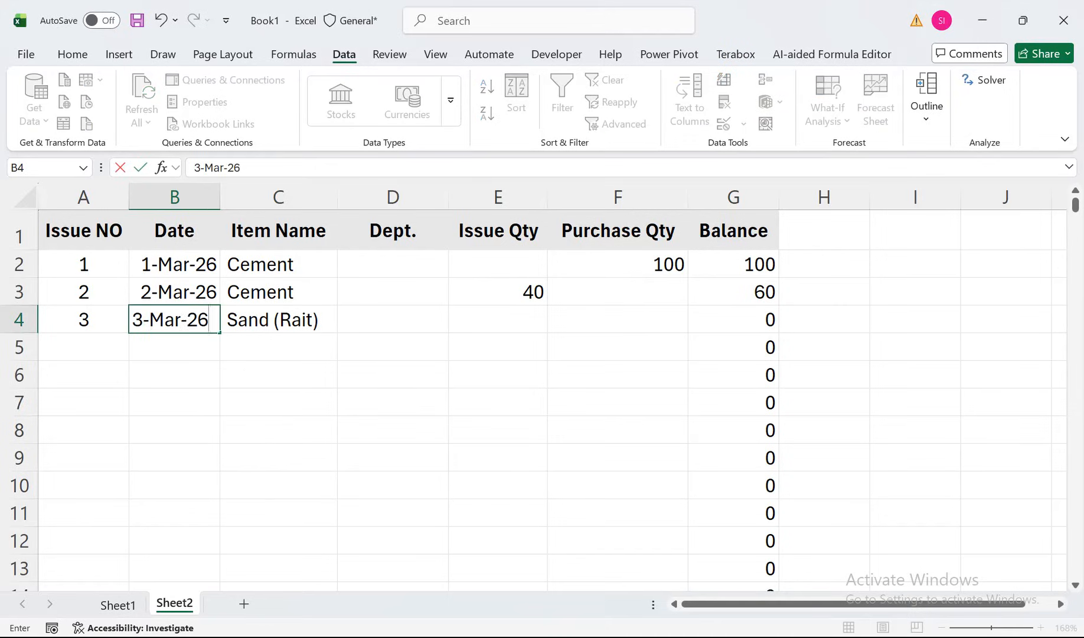
pyautogui.press('Return')
# Step: Enter a purchase quantity of 200 for Sand (Rait) in F4
pyautogui.click(617, 319)
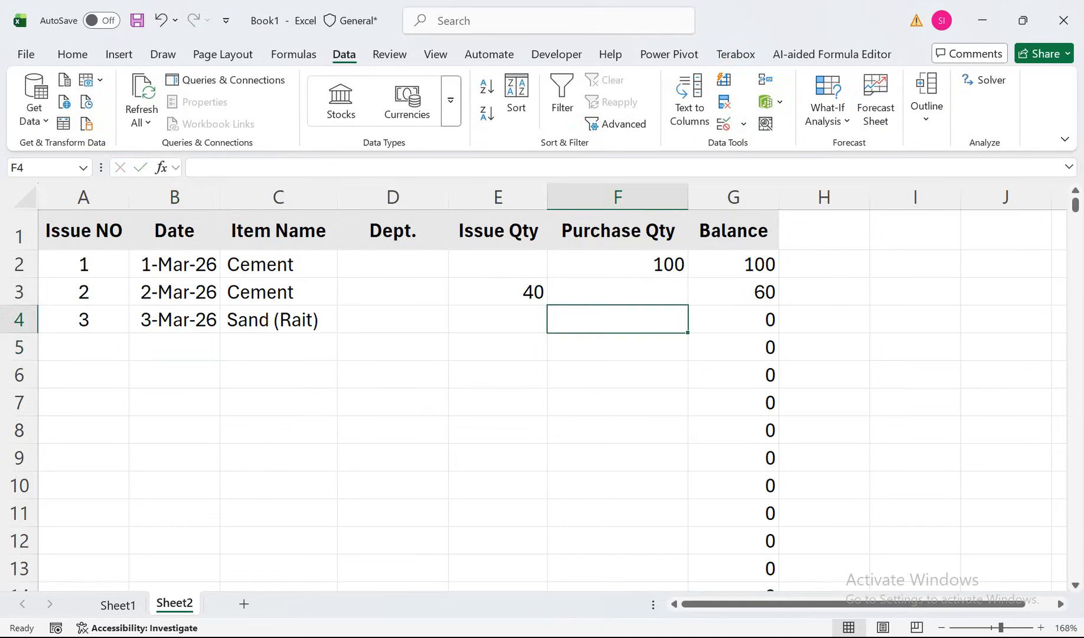
pyautogui.write('200')
pyautogui.press('Return')
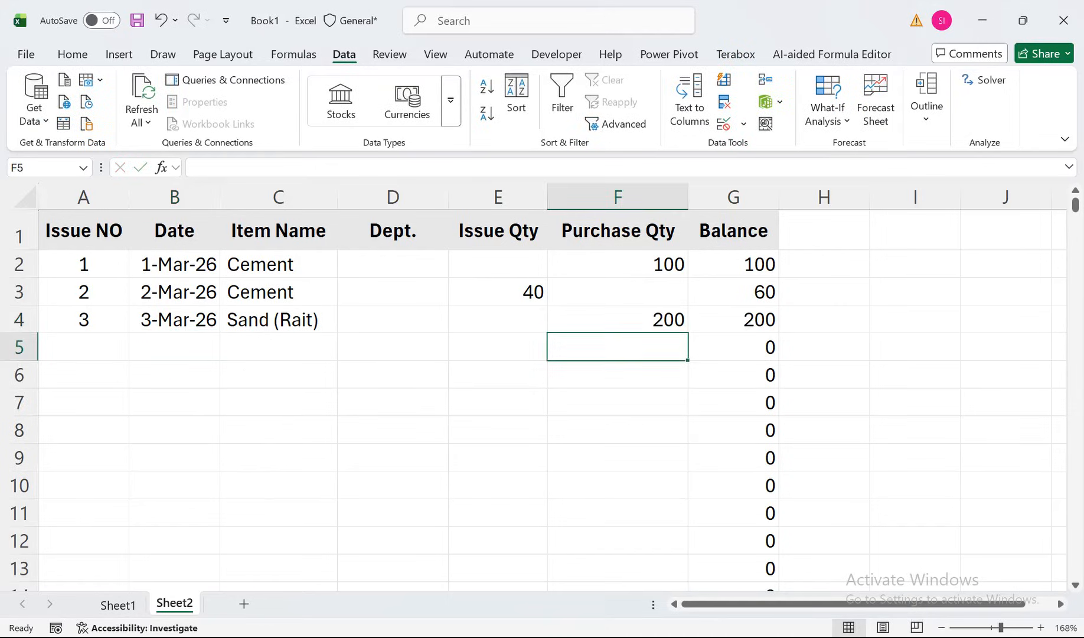
# Step: Choose Crush (Bajri) from the item drop-down in C5
pyautogui.click(279, 347)
pyautogui.hotkey('alt', 'Down')
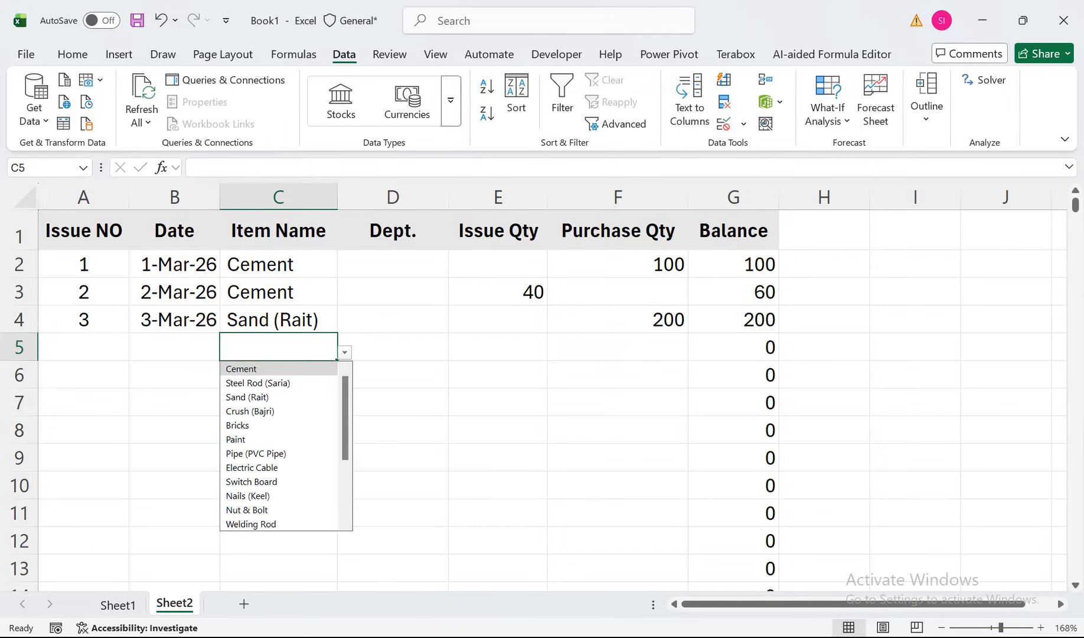
pyautogui.press('Down')
pyautogui.press('Down')
pyautogui.press('Down')
pyautogui.press('Return')
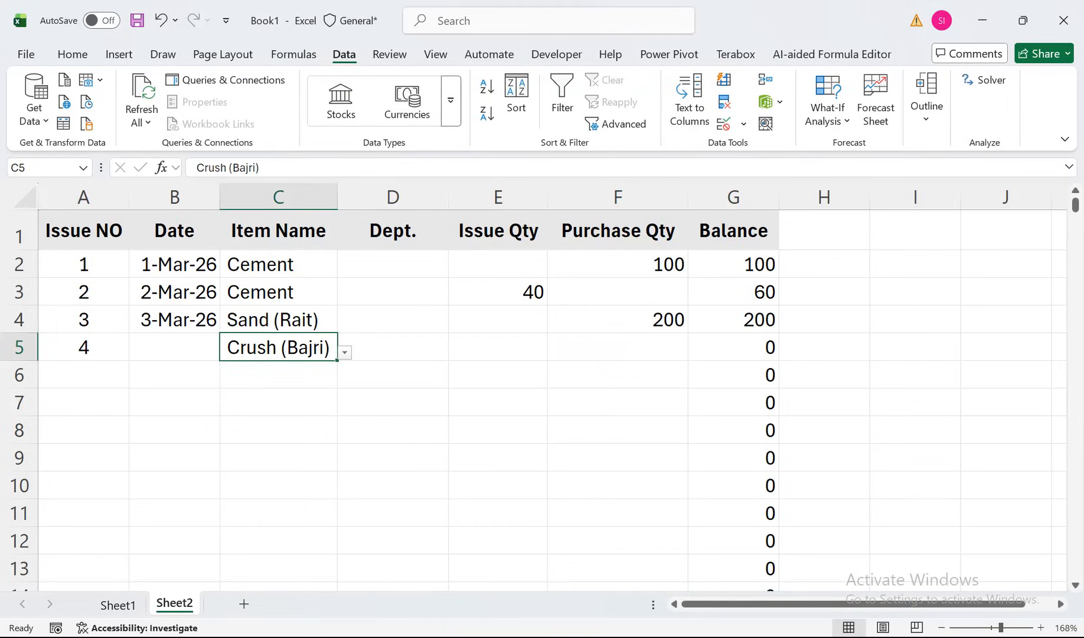
# Step: Fill the date from B4 down into B5 and B6
pyautogui.press('Left')
pyautogui.press('Up')
pyautogui.hotkey('shift', 'Down')
pyautogui.hotkey('shift', 'Down')
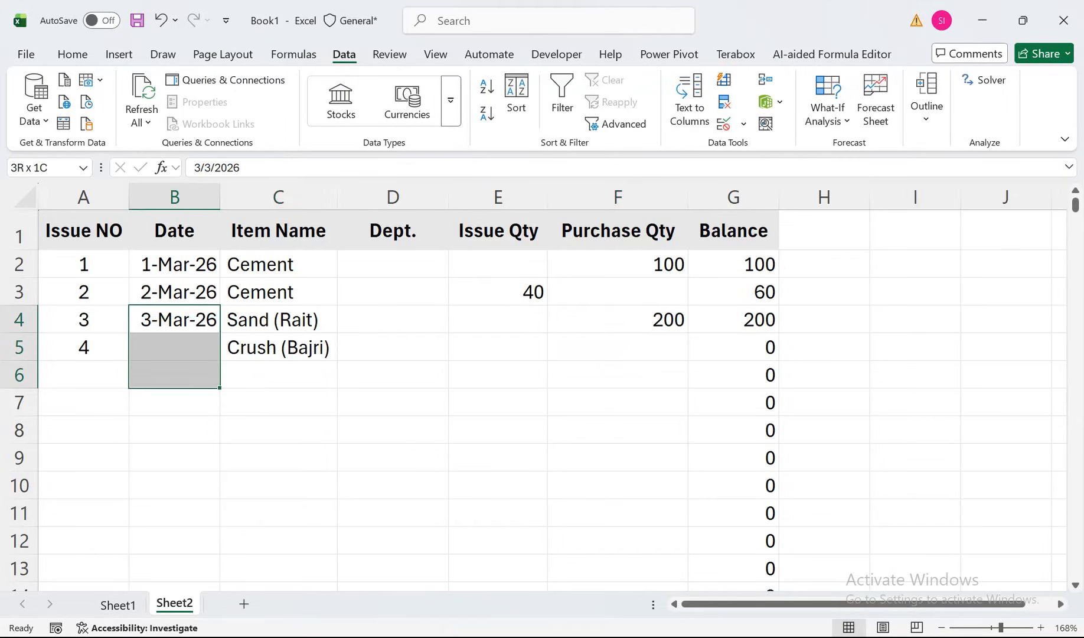
pyautogui.hotkey('ctrl', 'd')
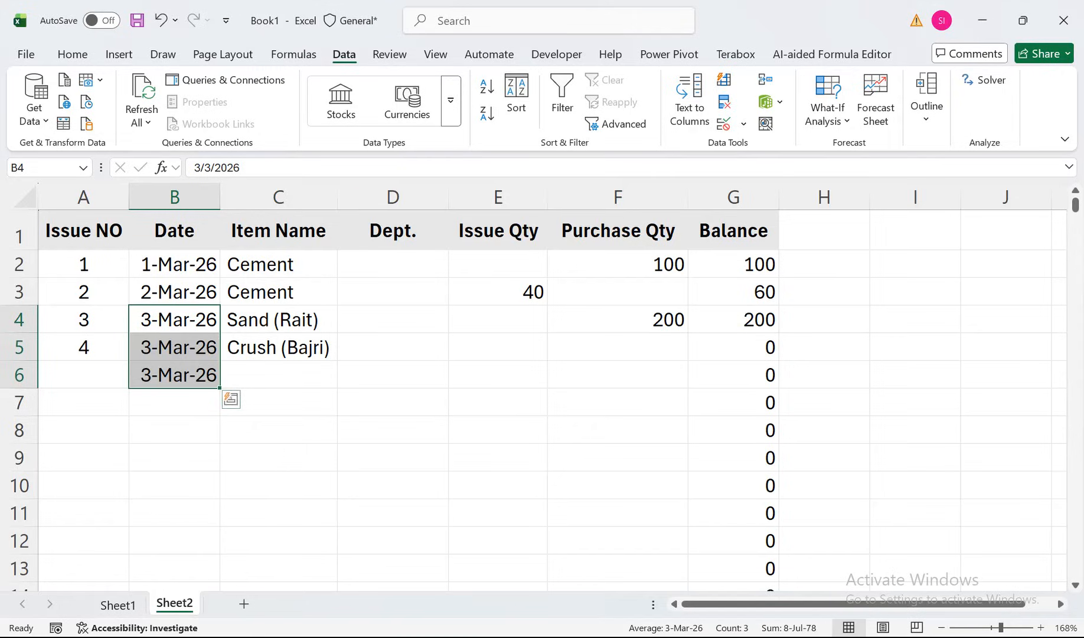
# Step: Choose Crush (Bajri) from the item drop-down in C6
pyautogui.press('Right')
pyautogui.press('Down')
pyautogui.press('Down')
pyautogui.press('Right')
pyautogui.press('Left')
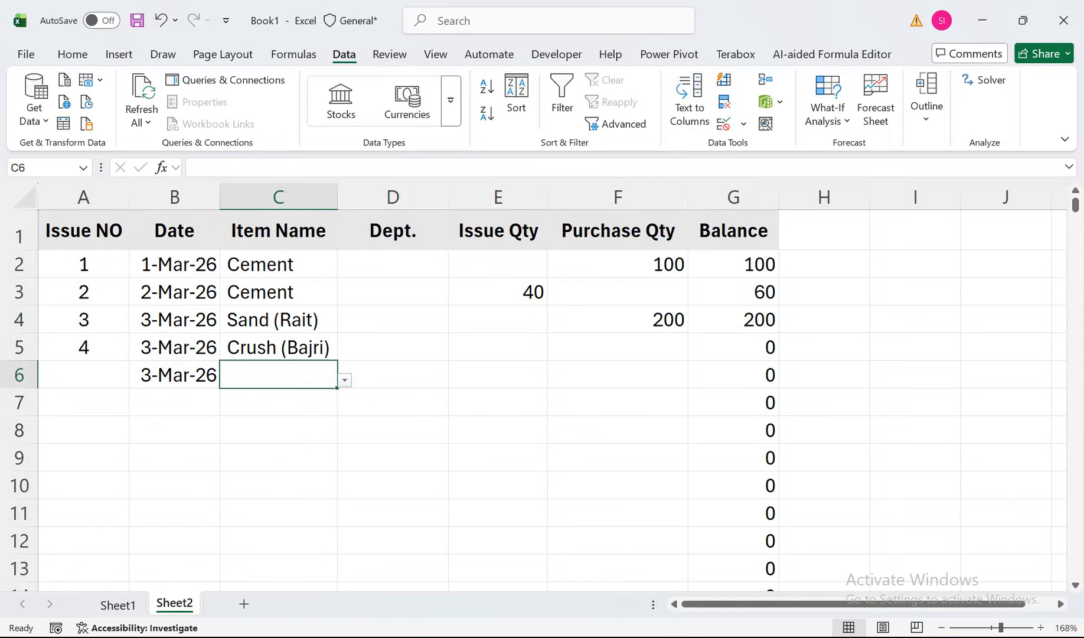
pyautogui.hotkey('alt', 'Down')
pyautogui.press('Down')
pyautogui.press('Return')
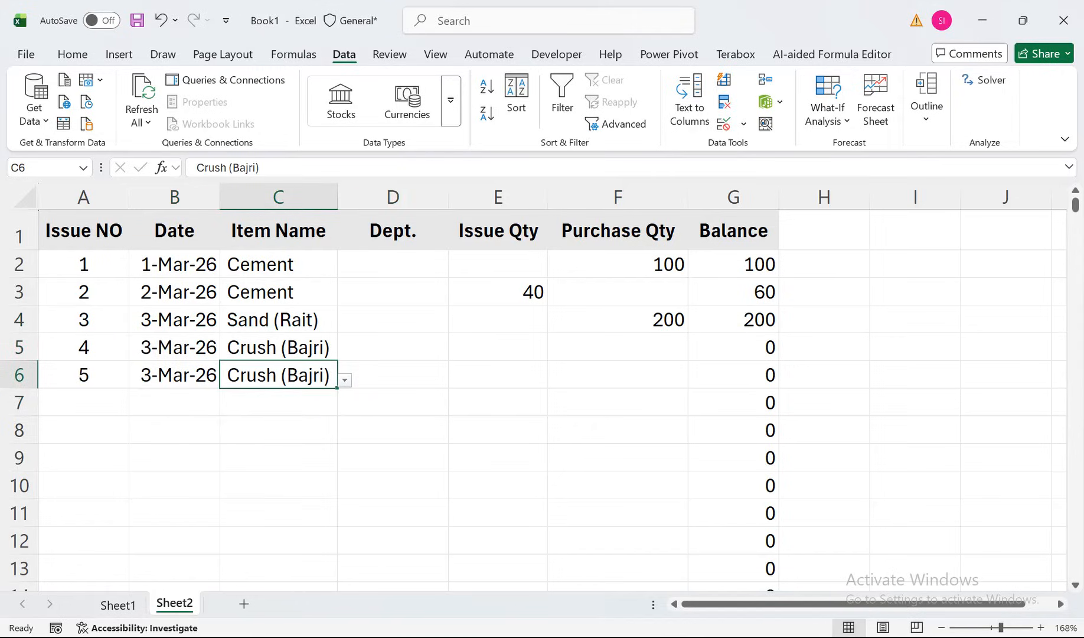
# Step: Choose Production as the department for the Cement issue in D3
pyautogui.press('Right')
pyautogui.press('Up')
pyautogui.press('Up')
pyautogui.press('Up')
pyautogui.hotkey('alt', 'Down')
pyautogui.press('Return')
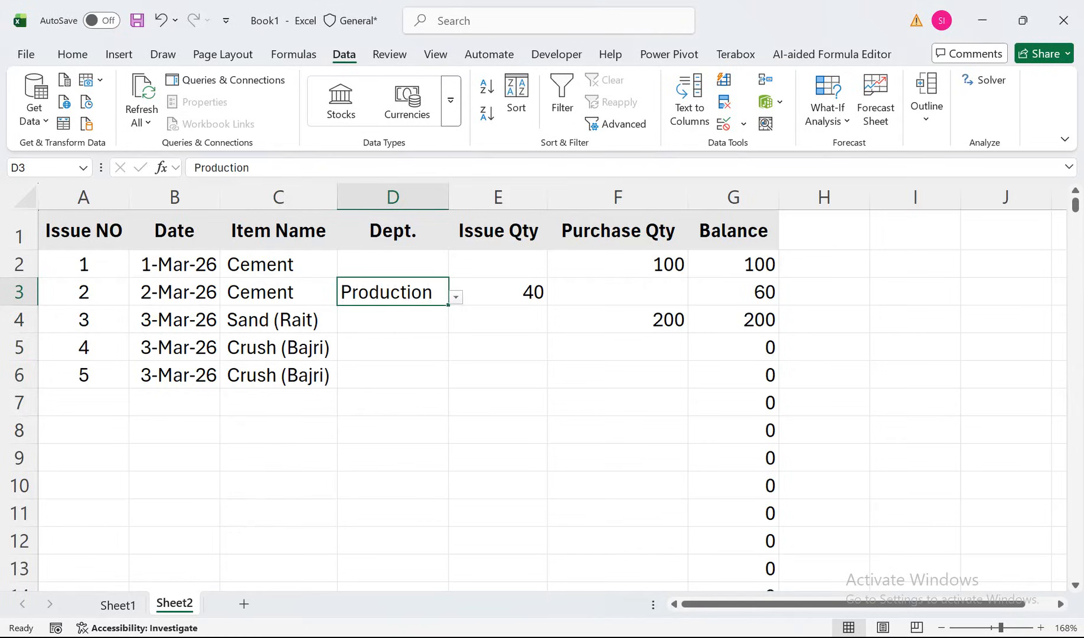
# Step: Enter a purchase quantity of 500 for Crush (Bajri) in F5
pyautogui.click(617, 347)
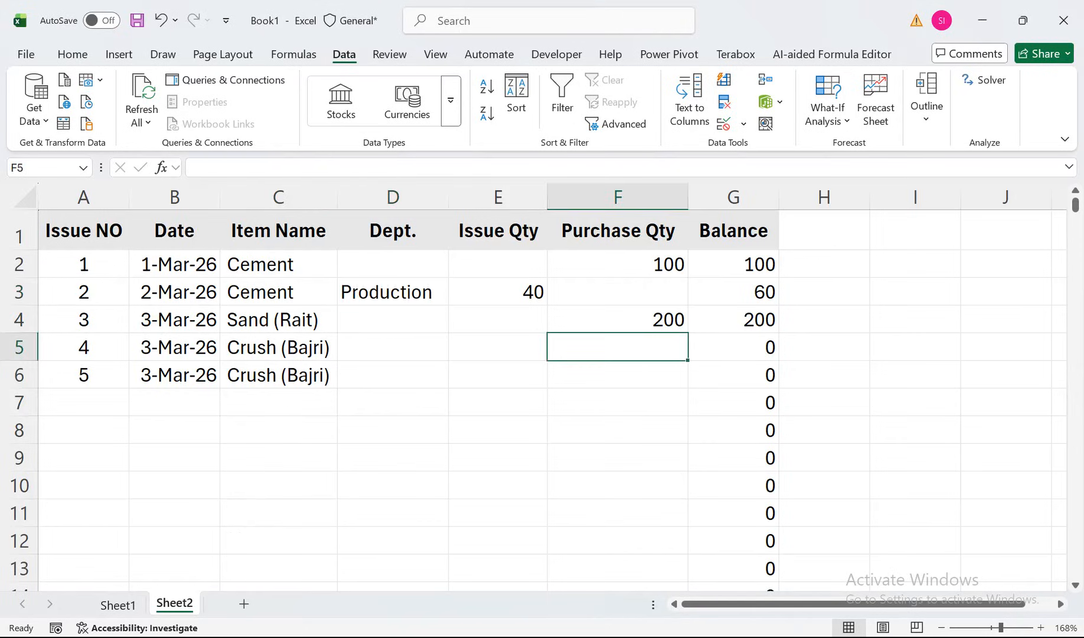
pyautogui.write('500')
pyautogui.press('Return')
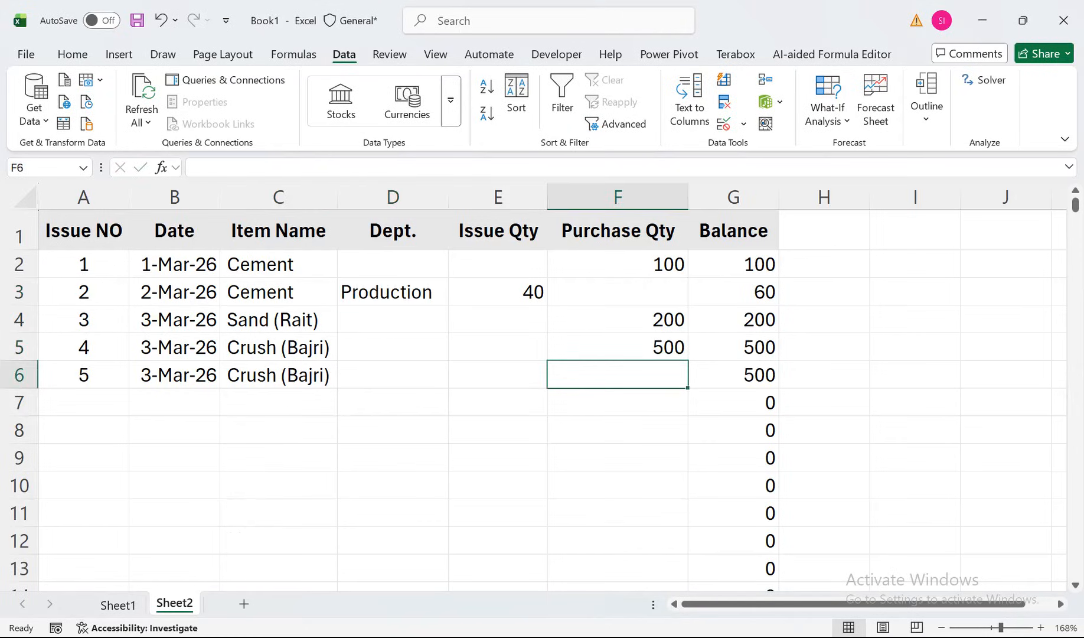
# Step: Change the item in C6 to Switch Board and enter its purchase quantity of 100 in F6
pyautogui.click(278, 375)
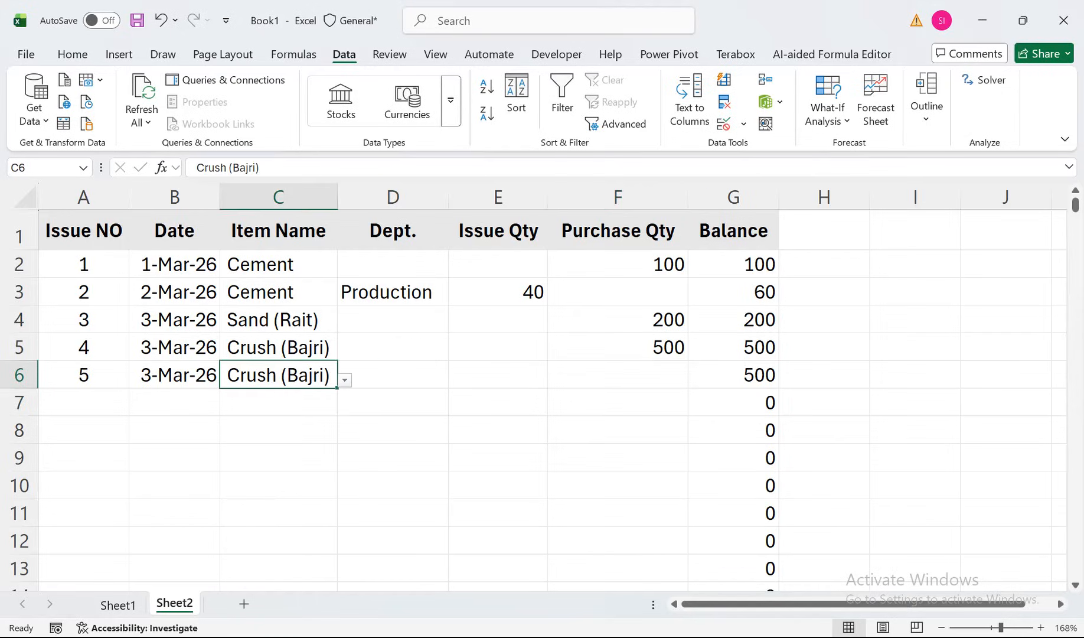
pyautogui.click(345, 380)
pyautogui.click(266, 466)
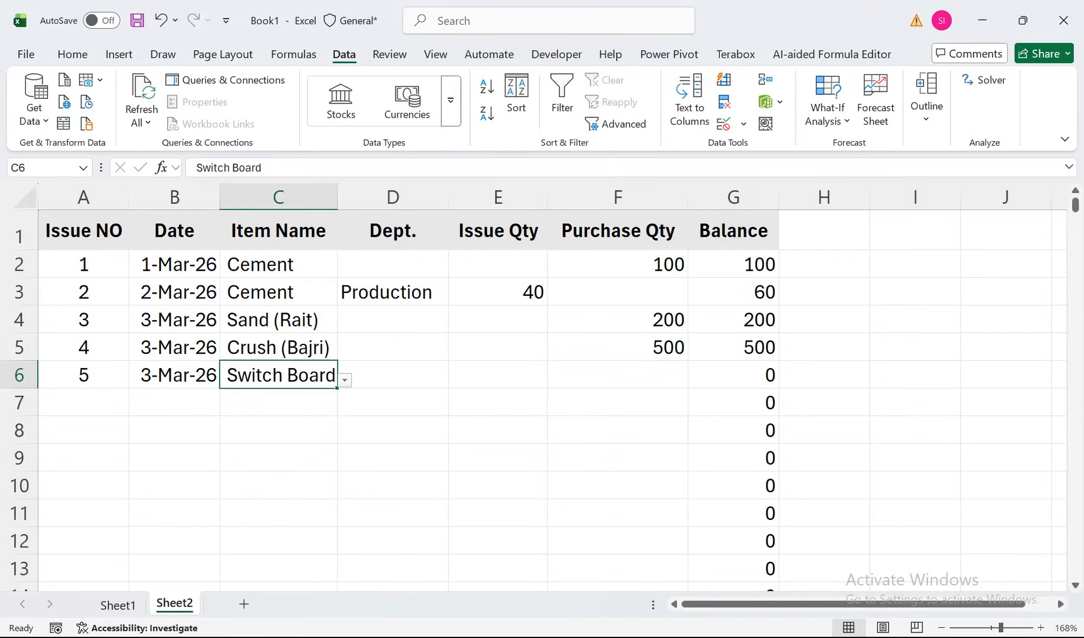
pyautogui.click(618, 375)
pyautogui.write('100')
pyautogui.press('Return')
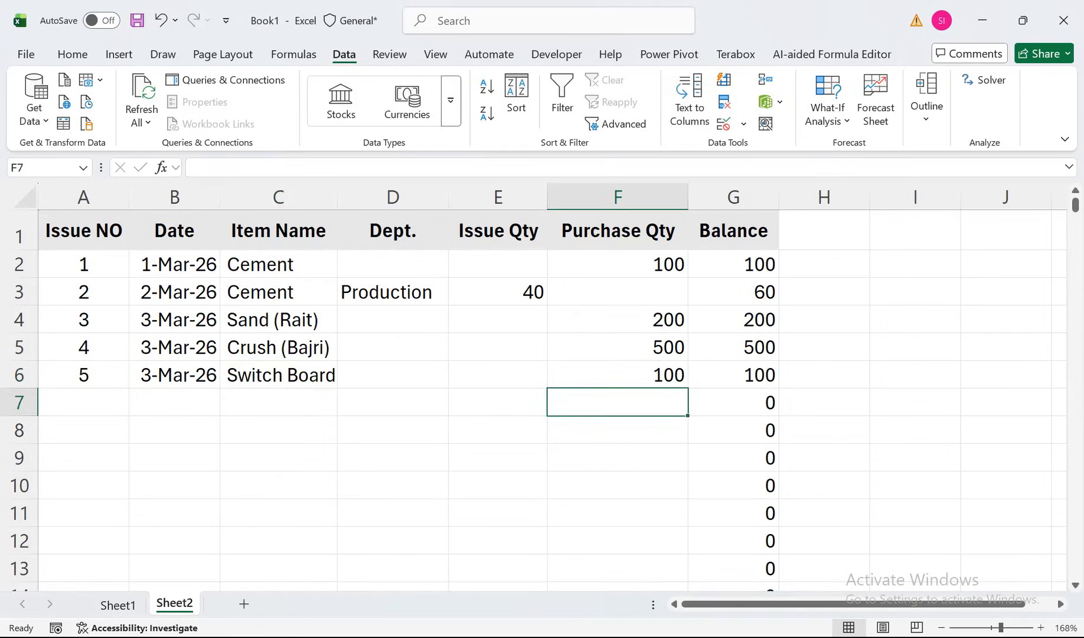
# Step: Enter the date 5-Mar-26 in B7 and choose Sand (Rait) as the item in C7
pyautogui.click(174, 402)
pyautogui.write('5-')
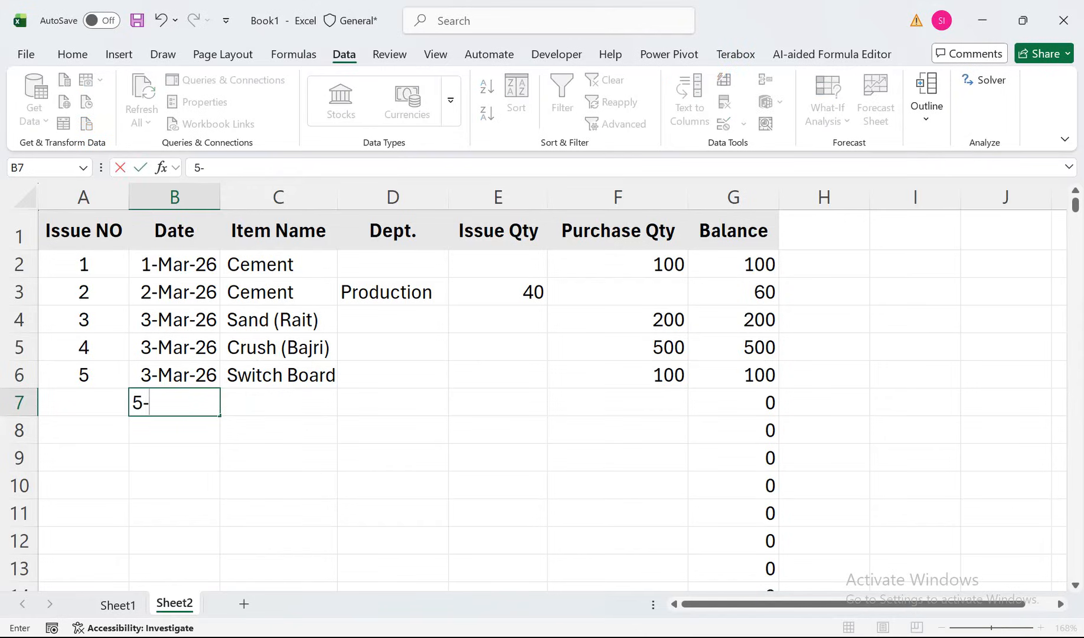
pyautogui.write('MAr-26')
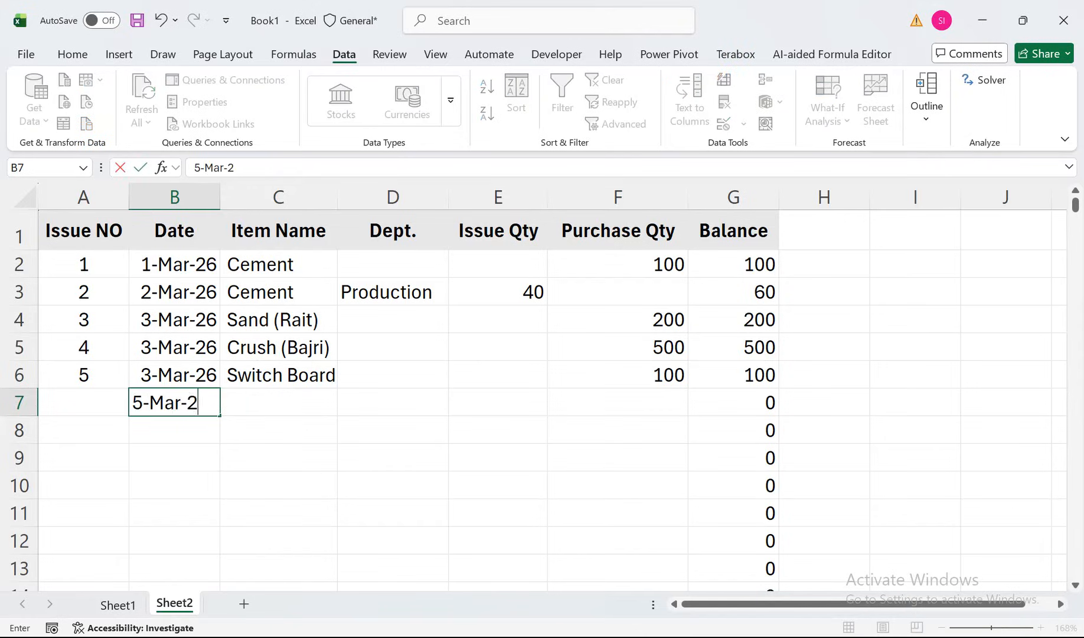
pyautogui.press('Return')
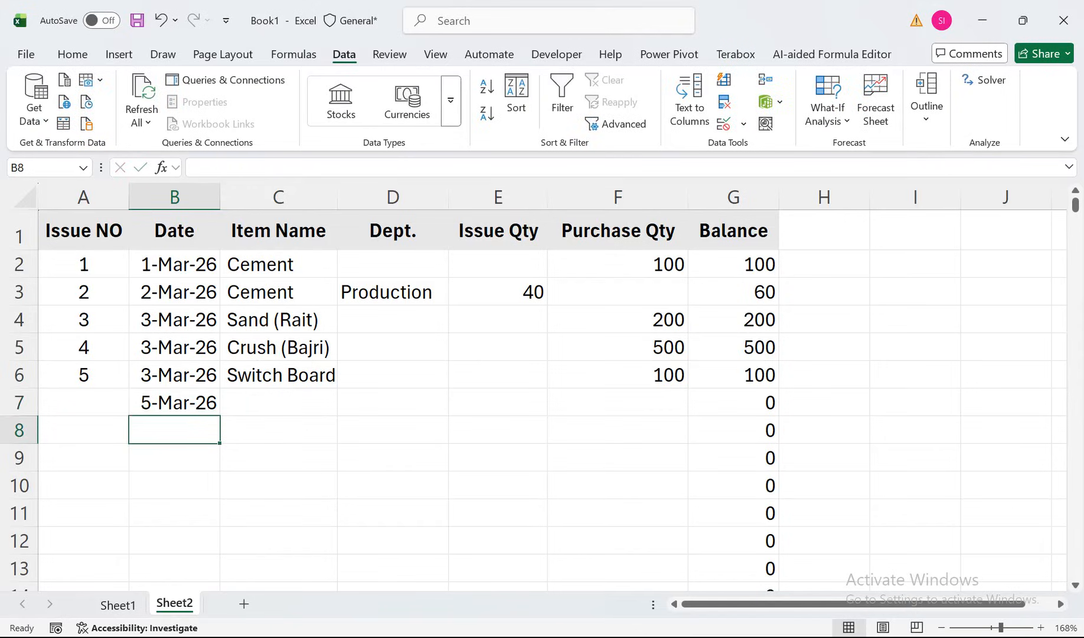
pyautogui.click(278, 402)
pyautogui.hotkey('alt', 'Down')
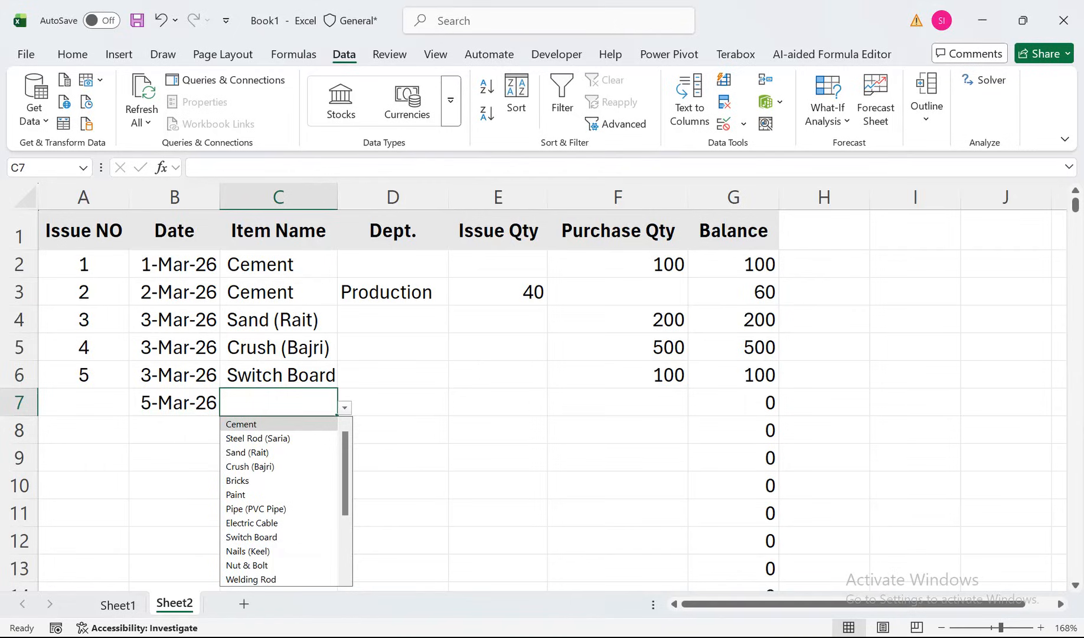
pyautogui.press('Down')
pyautogui.press('Down')
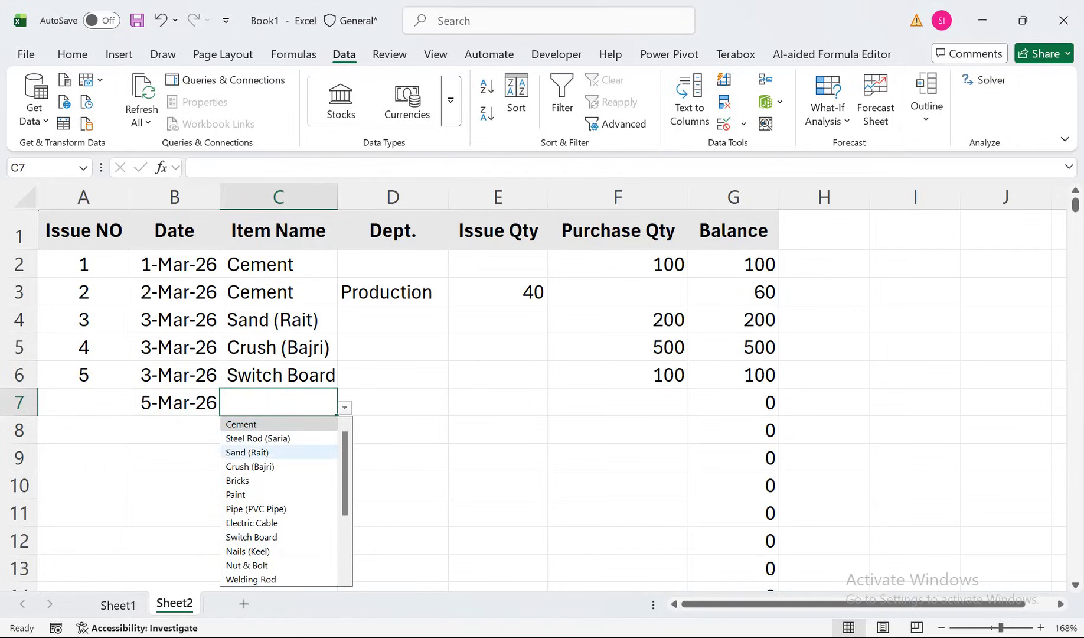
pyautogui.press('Return')
pyautogui.hotkey('ctrl', 'Right')
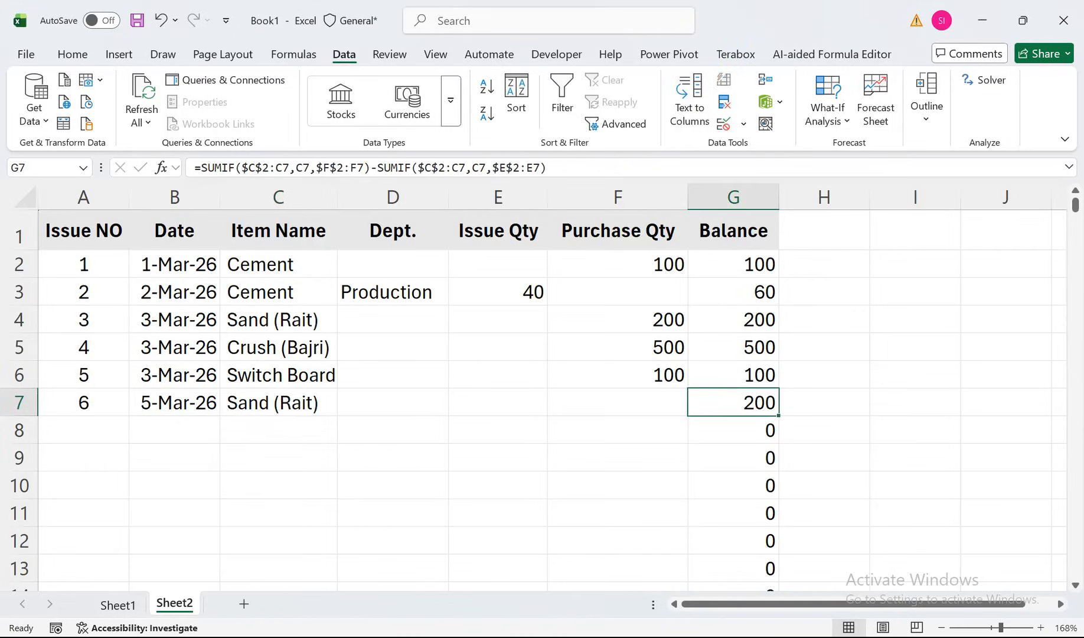
# Step: Choose Maintenance as the department for the Sand (Rait) entry in D7
pyautogui.click(393, 403)
pyautogui.hotkey('alt', 'Down')
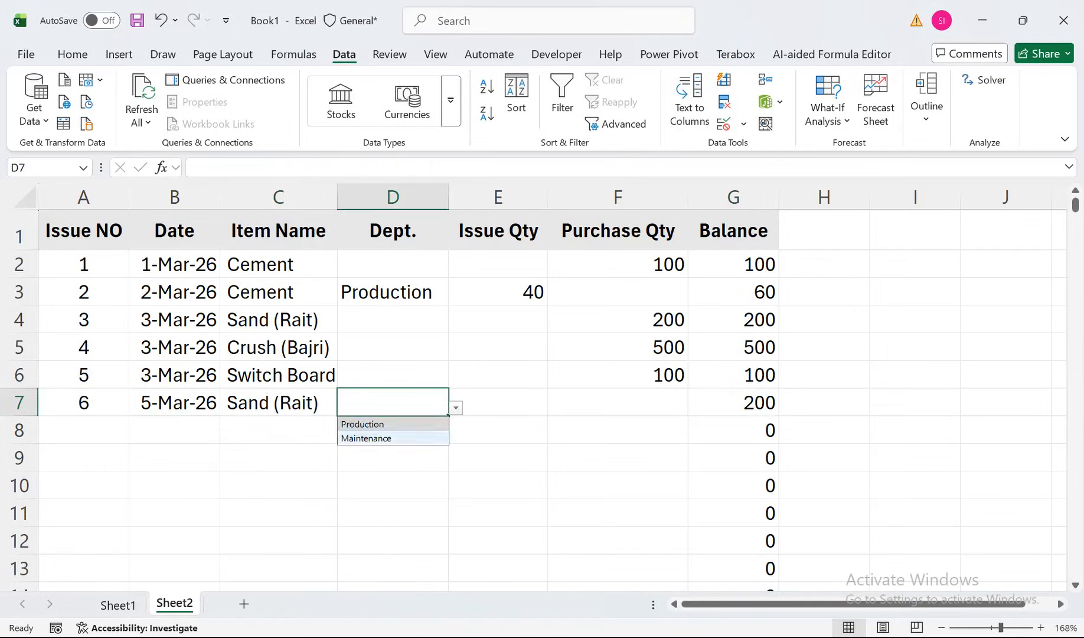
pyautogui.press('Down')
pyautogui.press('Return')
pyautogui.click(618, 403)
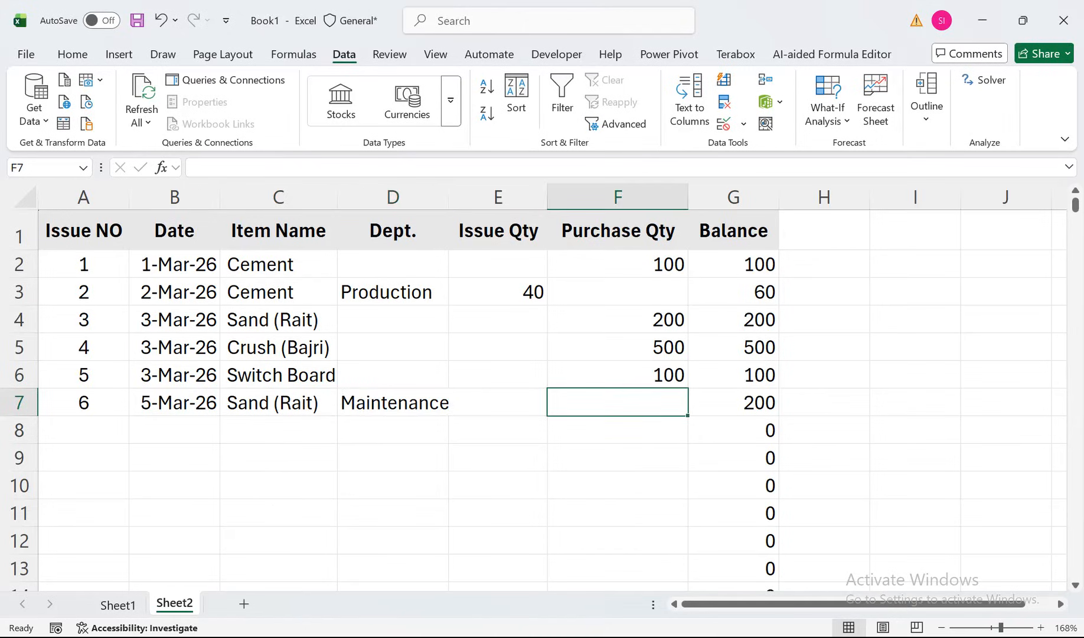
pyautogui.write('20')
pyautogui.press('Return')
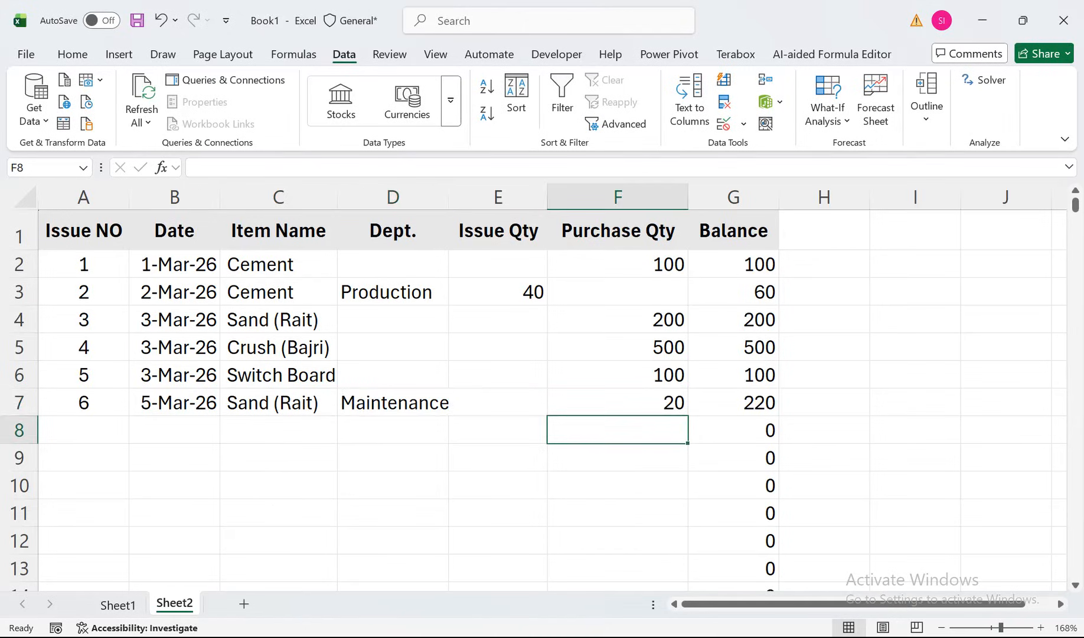
pyautogui.press('Up')
pyautogui.press('Delete')
# Step: Enter an issue quantity of 50 for Sand (Rait) in E7
pyautogui.press('Up')
pyautogui.press('Left')
pyautogui.press('Down')
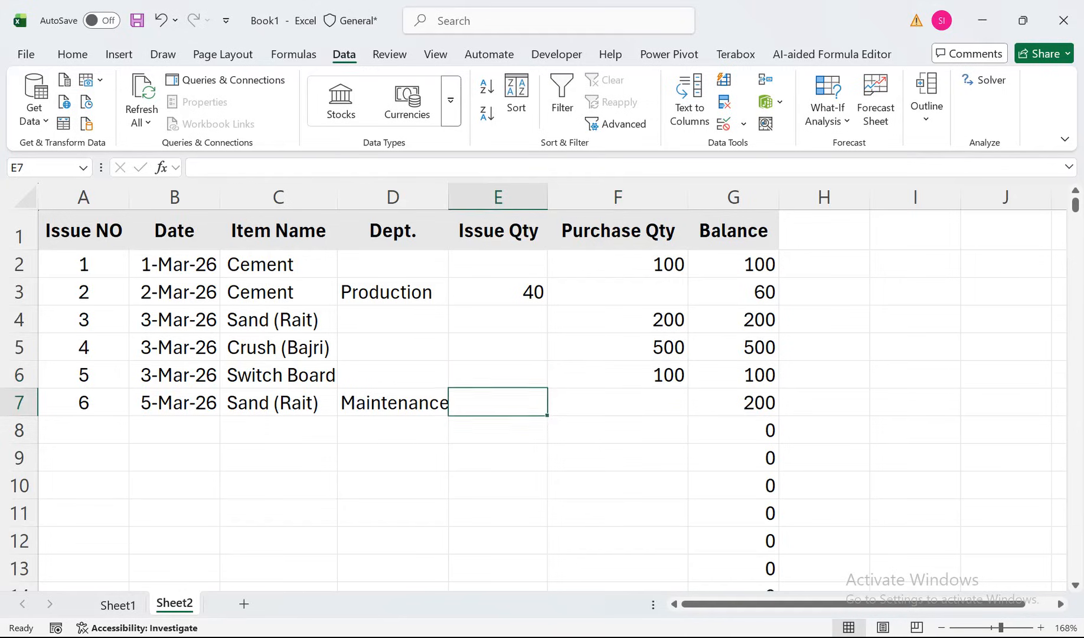
pyautogui.write('50')
pyautogui.press('Return')
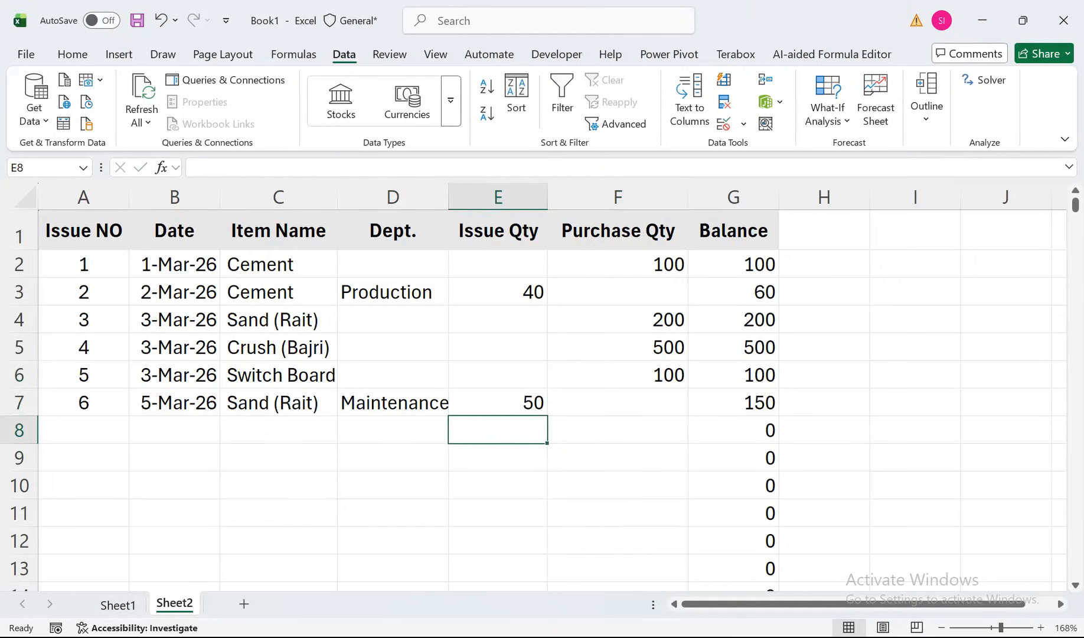
pyautogui.press('Up')
pyautogui.press('Right')
pyautogui.press('Right')
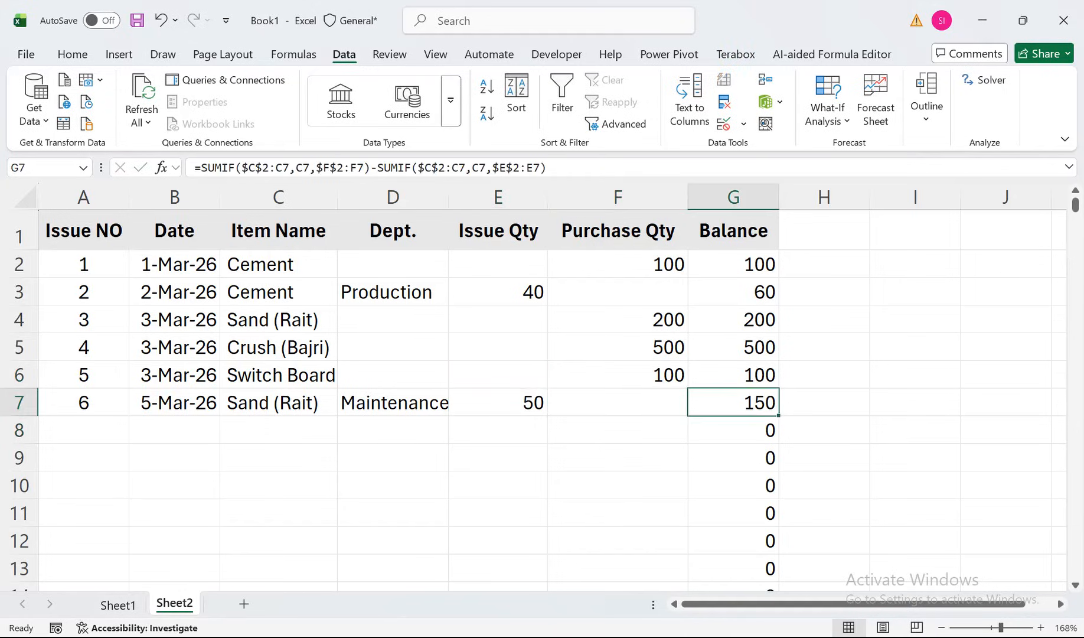
# Step: Enter the date 6-Mar-26 in B8 and choose Crush (Bajri) as the item in C8
pyautogui.click(174, 430)
pyautogui.write('6-')
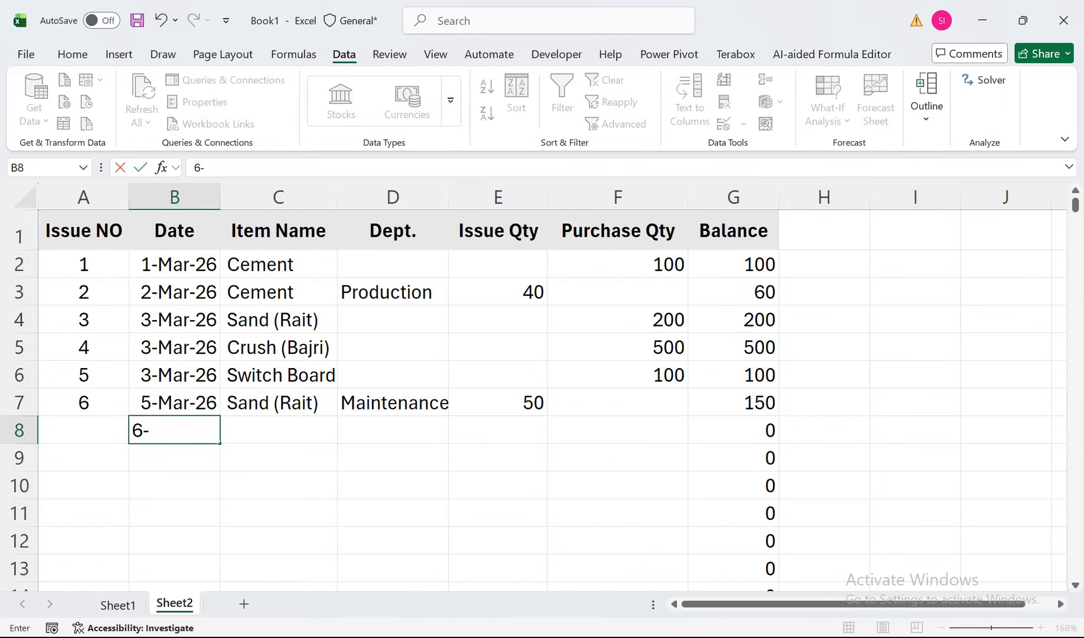
pyautogui.write('Mar-26')
pyautogui.press('Return')
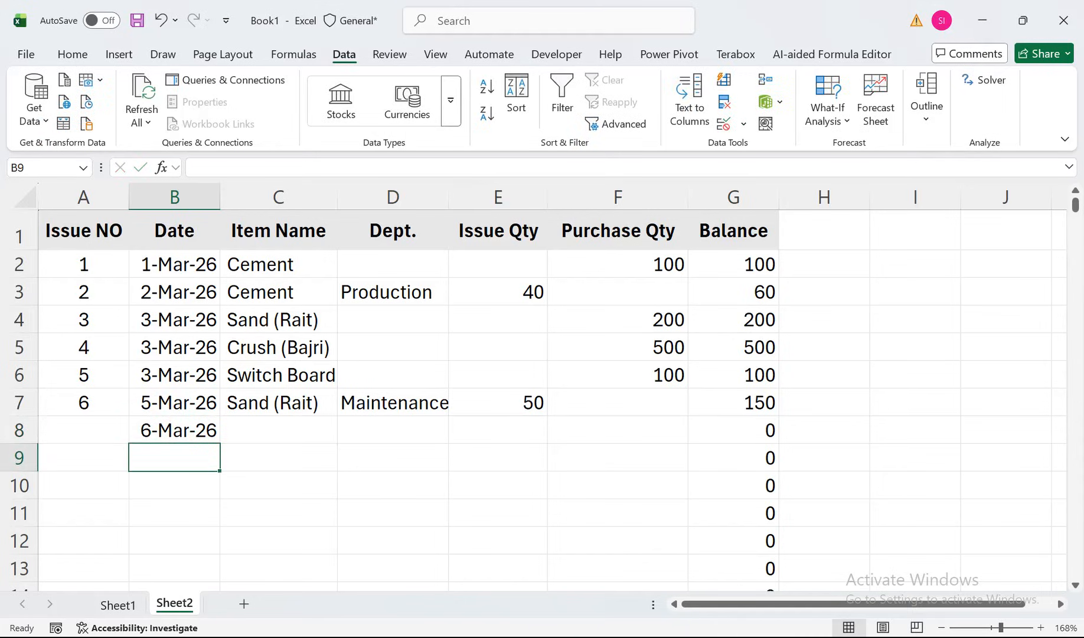
pyautogui.click(278, 430)
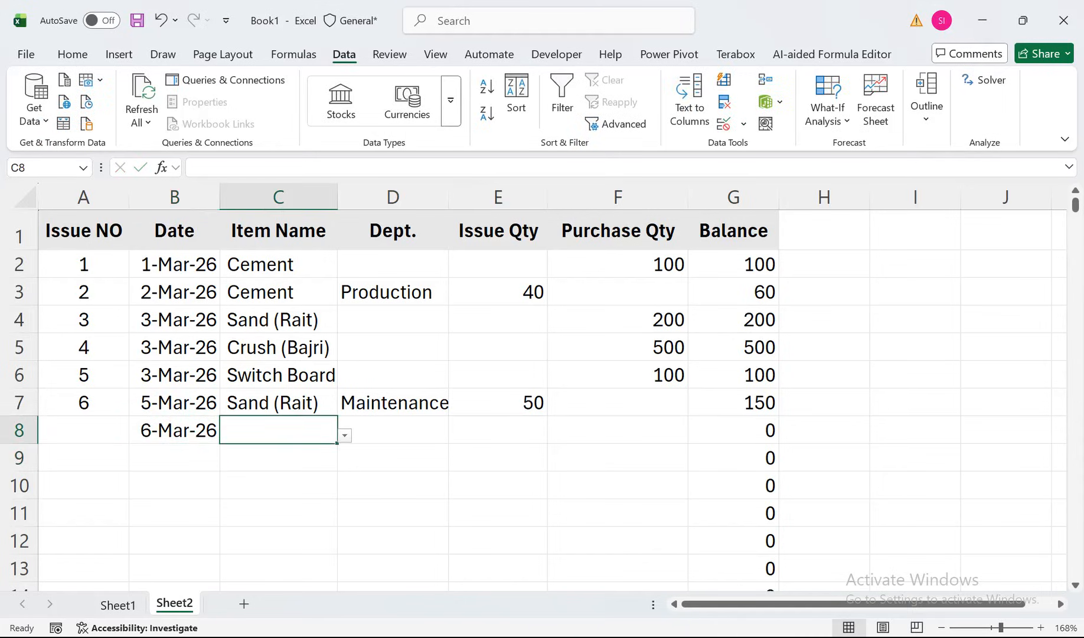
pyautogui.click(345, 435)
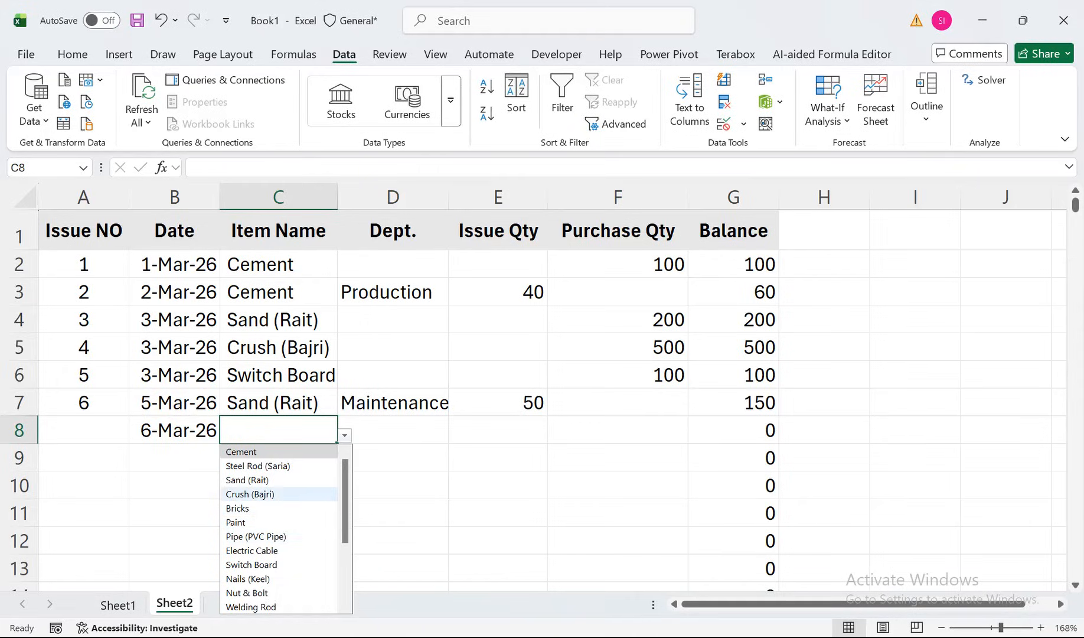
pyautogui.click(249, 493)
# Step: Choose Production as the department for the Crush (Bajri) entry in D8
pyautogui.press('Right')
pyautogui.press('Right')
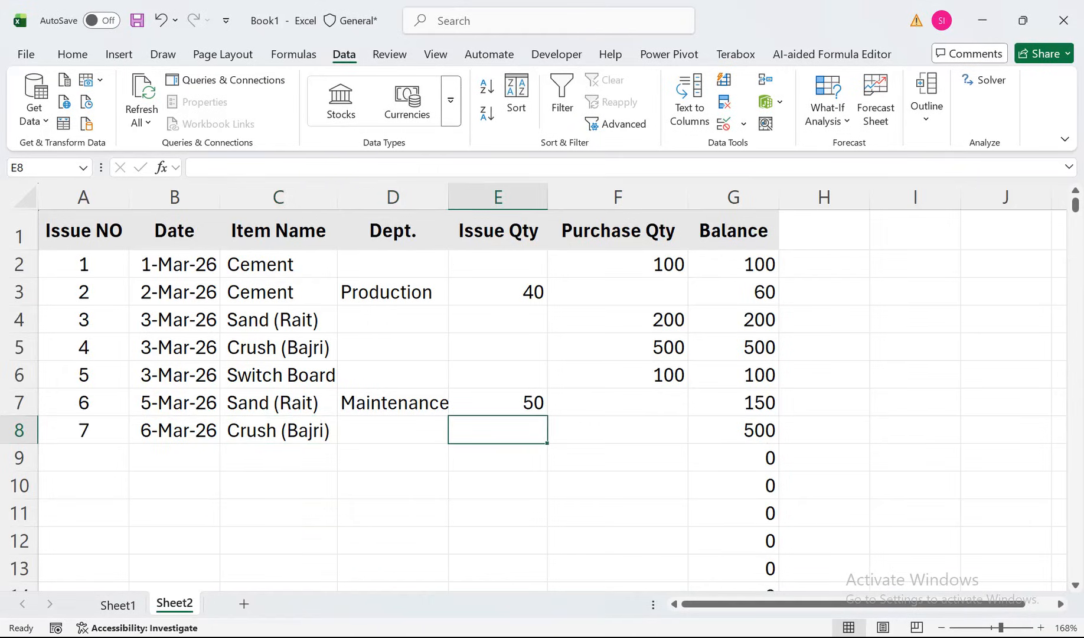
pyautogui.press('Left')
pyautogui.hotkey('alt', 'Down')
pyautogui.press('Return')
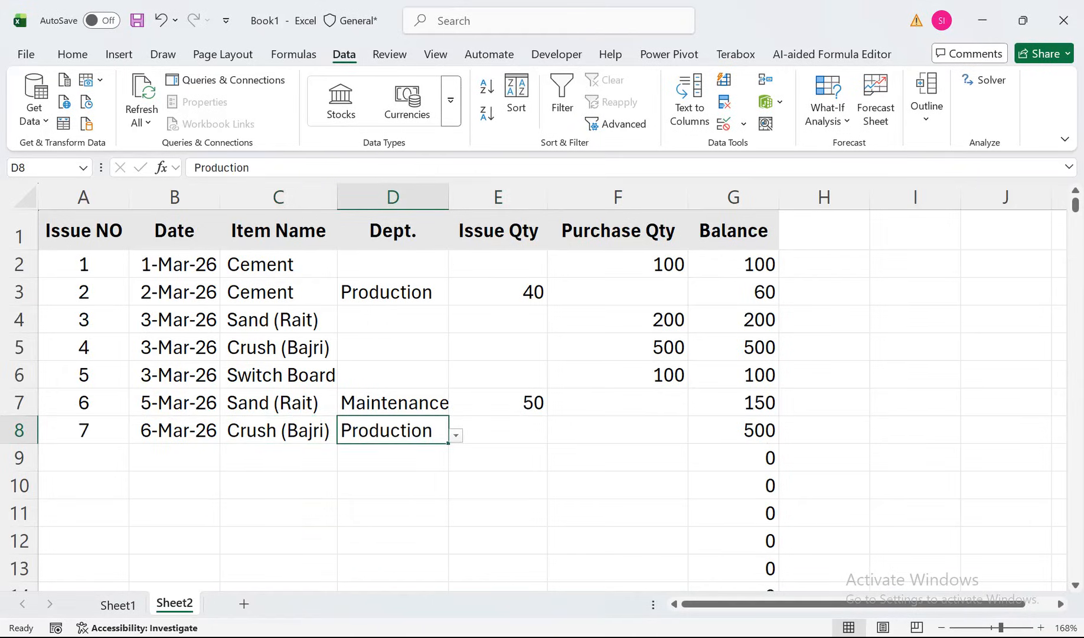
# Step: Enter an issue quantity of 100 for Crush (Bajri) in E8 and widen the Dept. column slightly
pyautogui.press('Right')
pyautogui.press('Right')
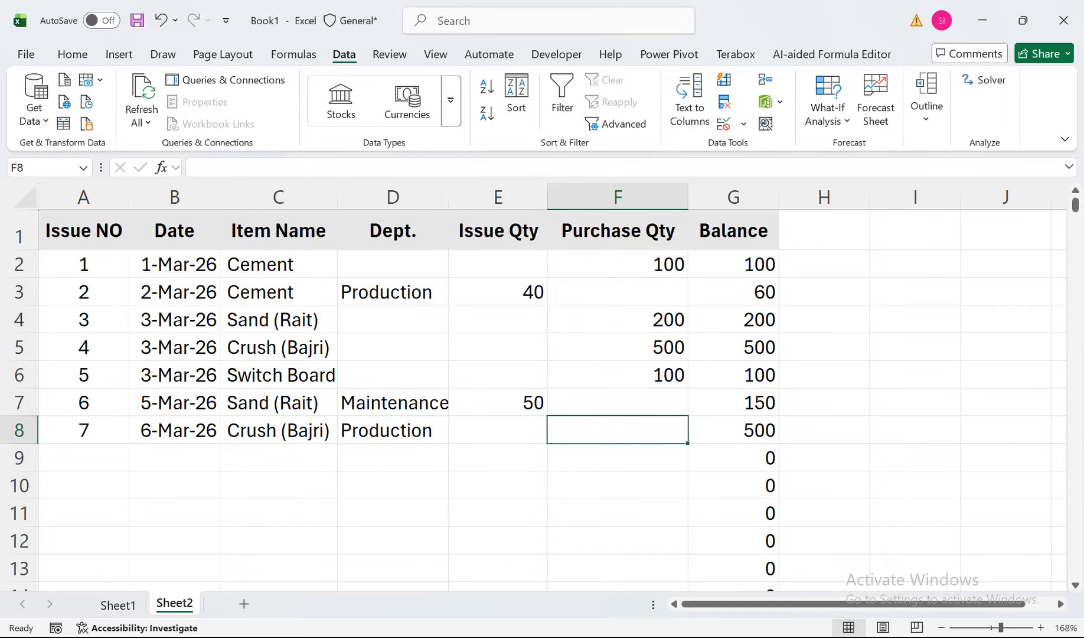
pyautogui.press('Up')
pyautogui.press('Left')
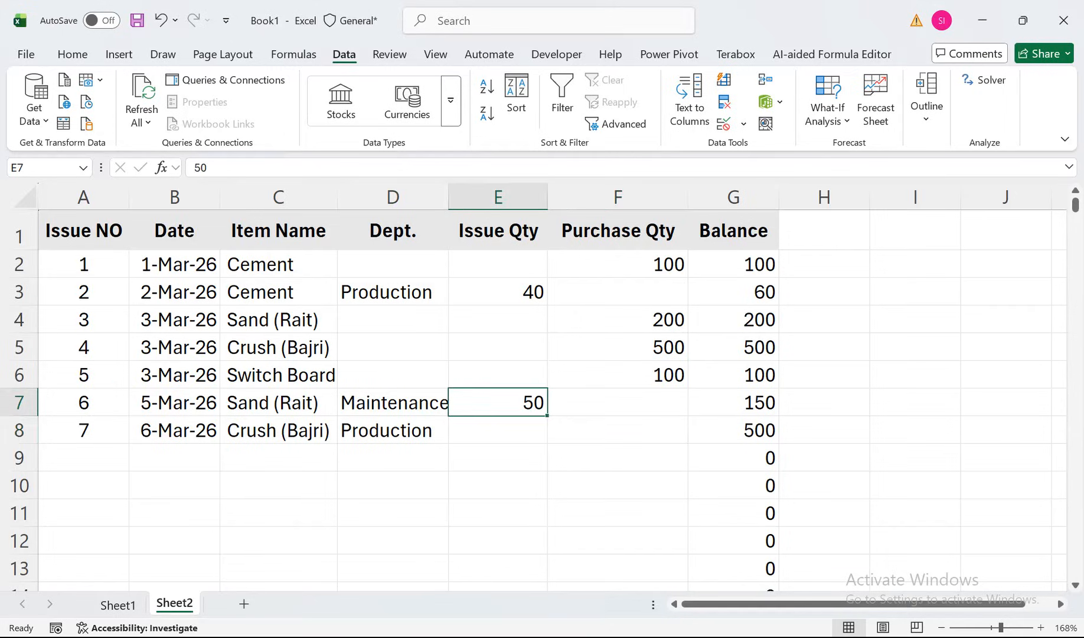
pyautogui.press('Down')
pyautogui.write('100')
pyautogui.press('Return')
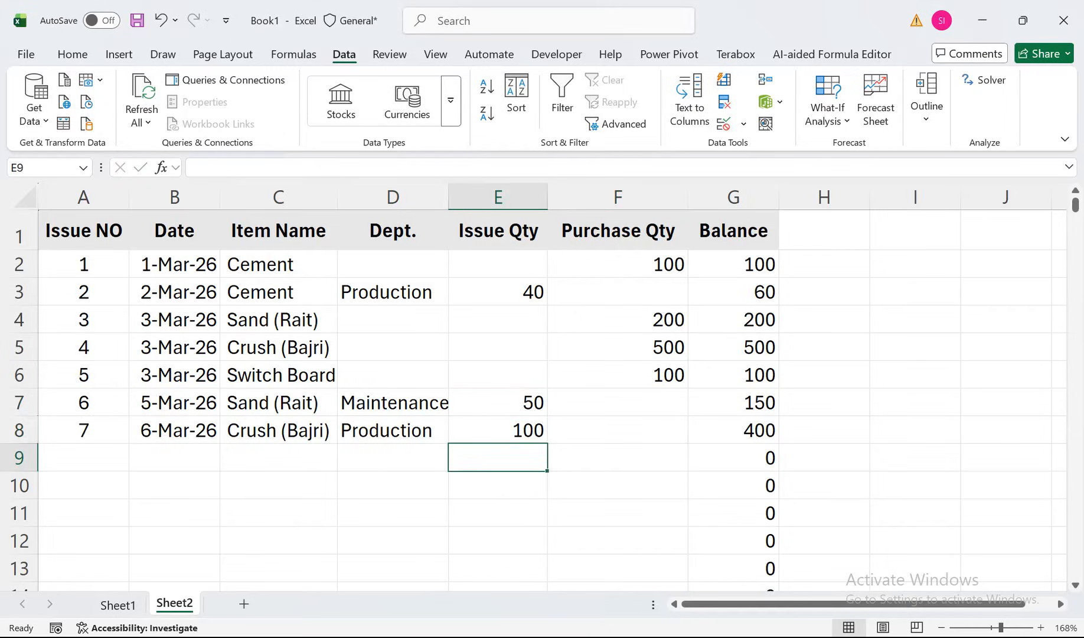
pyautogui.click(734, 430)
pyautogui.moveTo(449, 197); pyautogui.dragTo(456, 196)
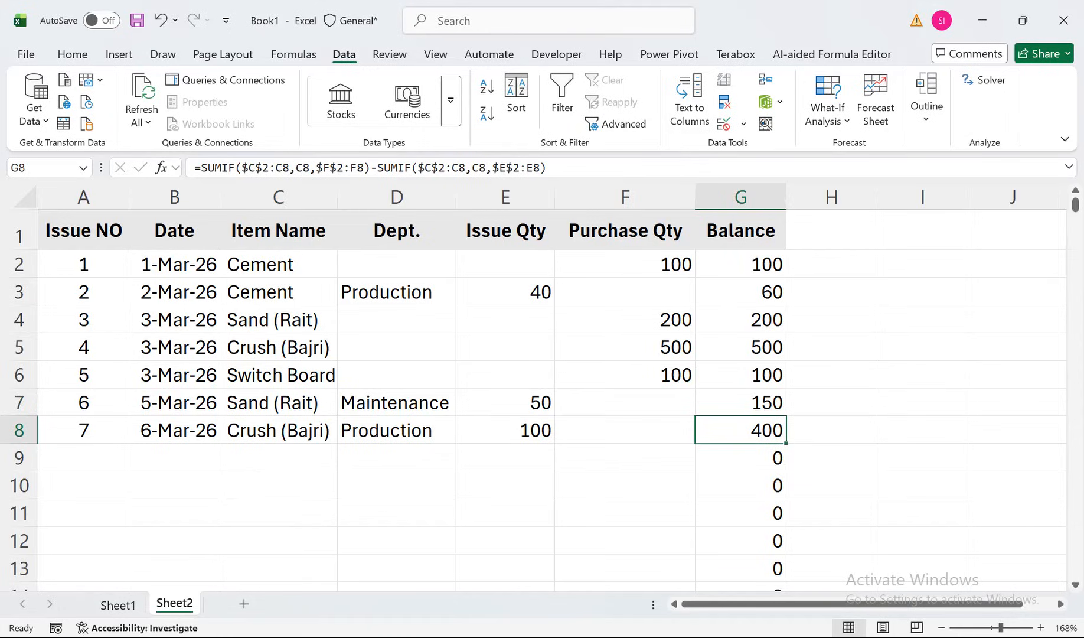
pyautogui.click(831, 264)
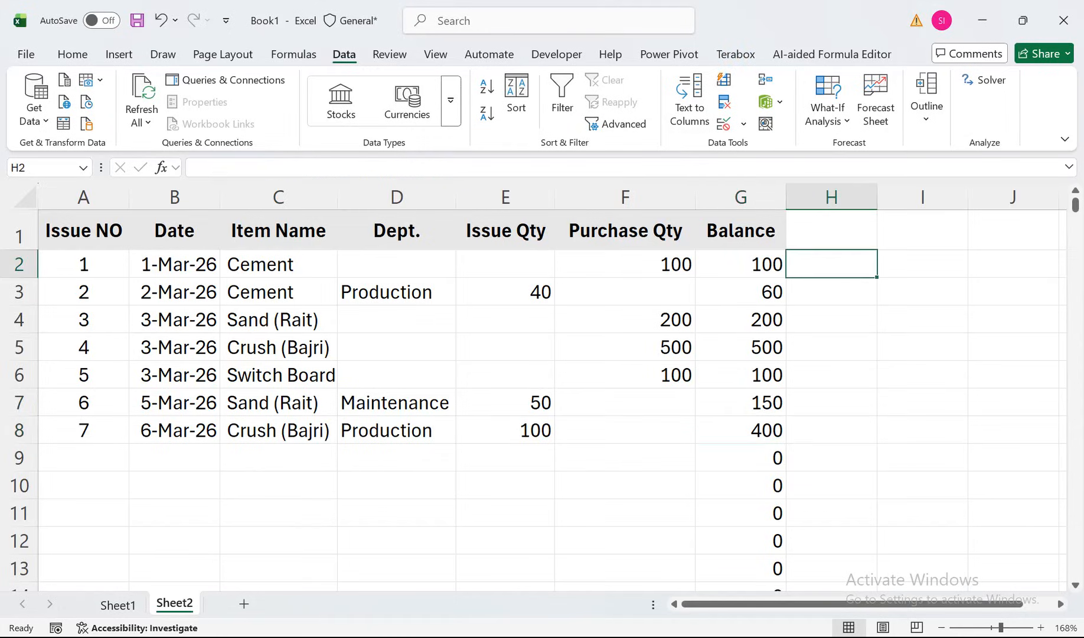
pyautogui.write('=')
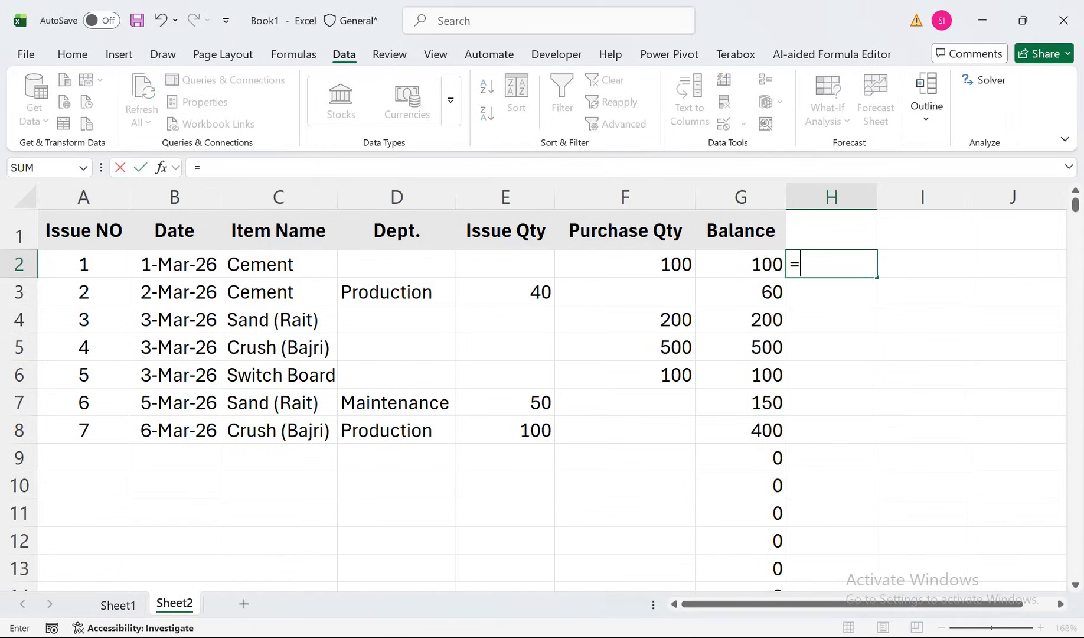
pyautogui.press('BackSpace')
pyautogui.click(624, 375)
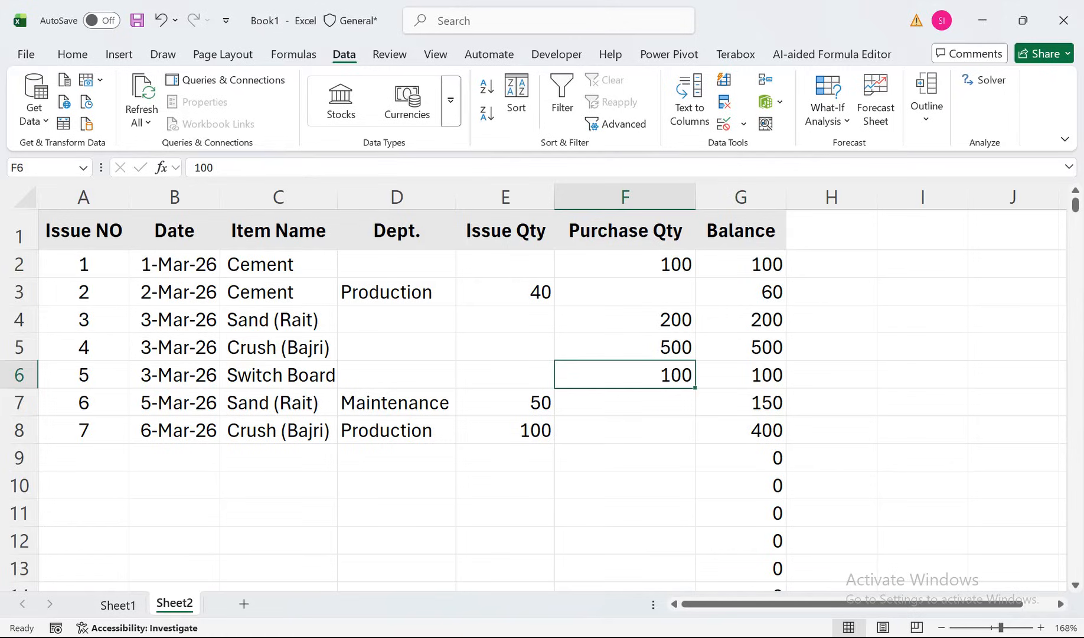
# Step: Choose Marker from the item drop-down in C9
pyautogui.click(174, 458)
pyautogui.click(83, 458)
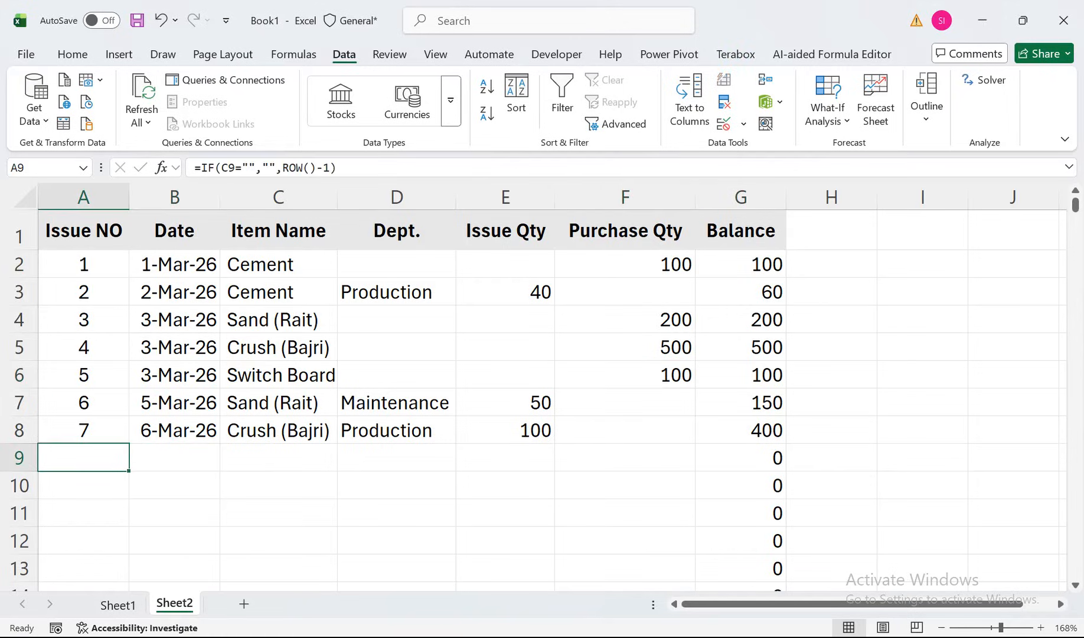
pyautogui.click(278, 457)
pyautogui.click(344, 462)
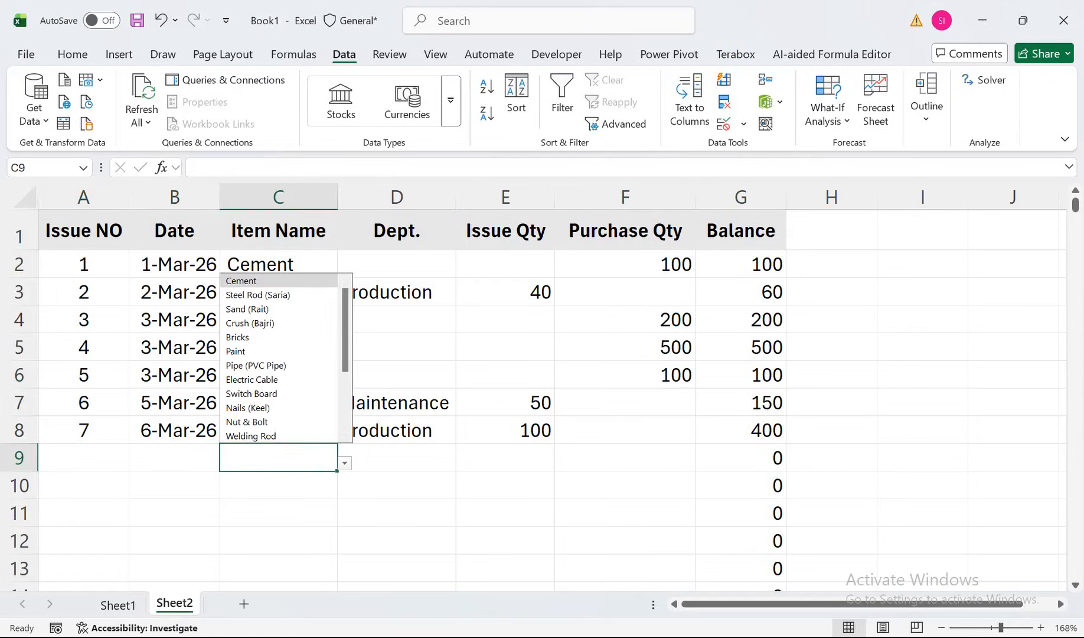
pyautogui.moveTo(345, 346); pyautogui.dragTo(346, 405)
pyautogui.click(278, 422)
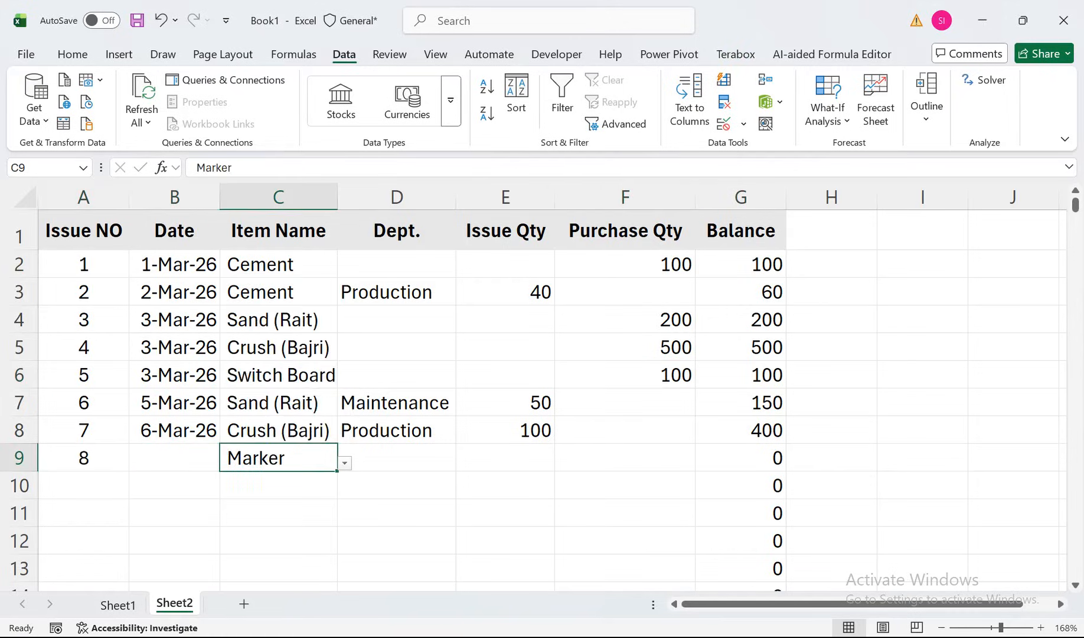
# Step: Copy the date 6-Mar-26 from B8 down into B9 for the Marker entry
pyautogui.click(397, 457)
pyautogui.moveTo(175, 430); pyautogui.dragTo(175, 458)
pyautogui.hotkey('ctrl', 'd')
# Step: Enter a purchase quantity of 100 for Marker in F9
pyautogui.click(396, 458)
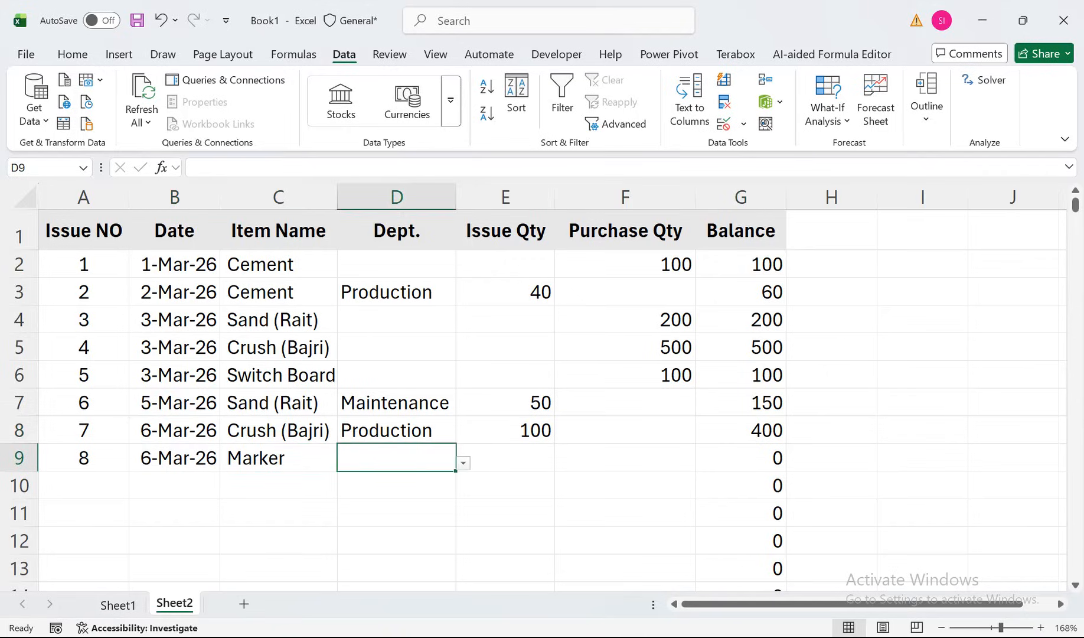
pyautogui.click(625, 457)
pyautogui.write('100')
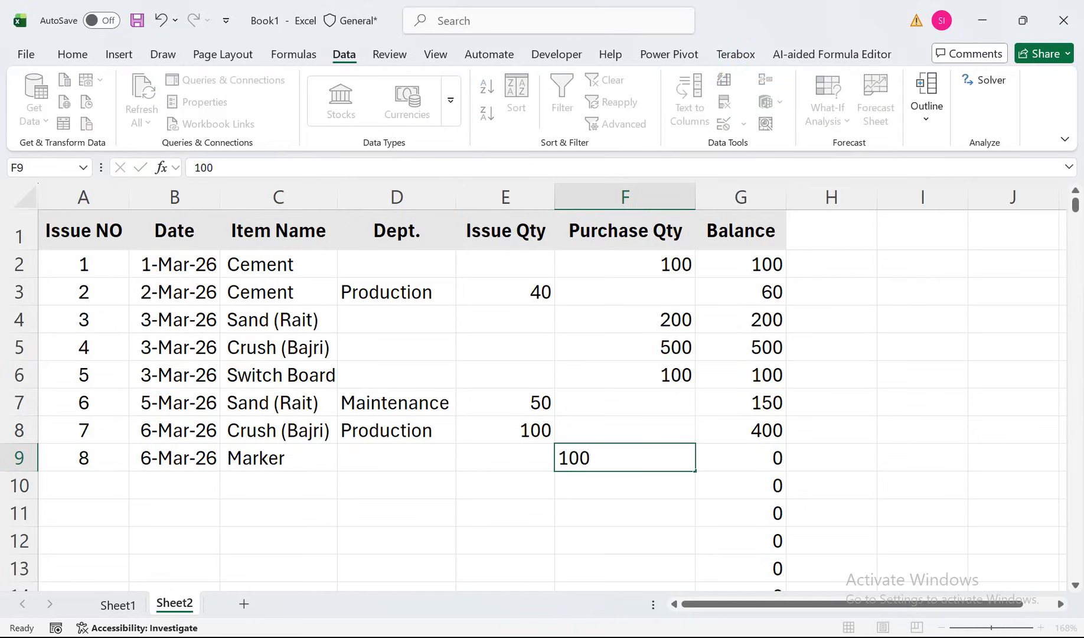
pyautogui.press('Return')
# Step: Copy the date and the Marker item from row 9 down into B10 and C10
pyautogui.moveTo(175, 459); pyautogui.dragTo(175, 486)
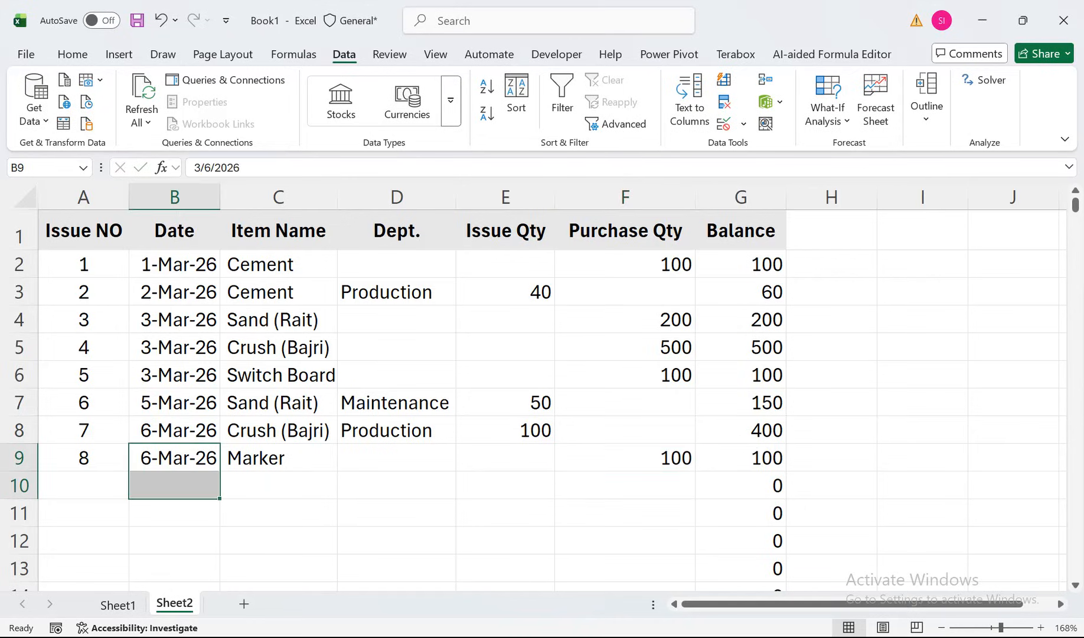
pyautogui.hotkey('ctrl', 'd')
pyautogui.click(278, 485)
pyautogui.moveTo(278, 458); pyautogui.dragTo(278, 485)
pyautogui.hotkey('ctrl', 'd')
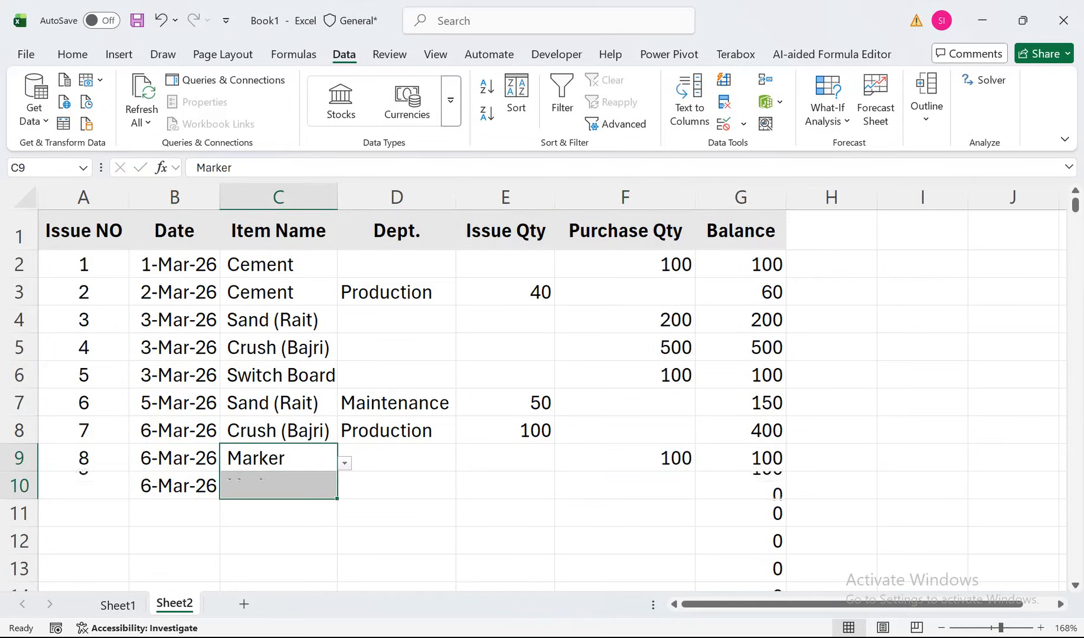
# Step: Choose Maintenance as the department in D9 and copy it down into D10
pyautogui.click(396, 458)
pyautogui.press('Down')
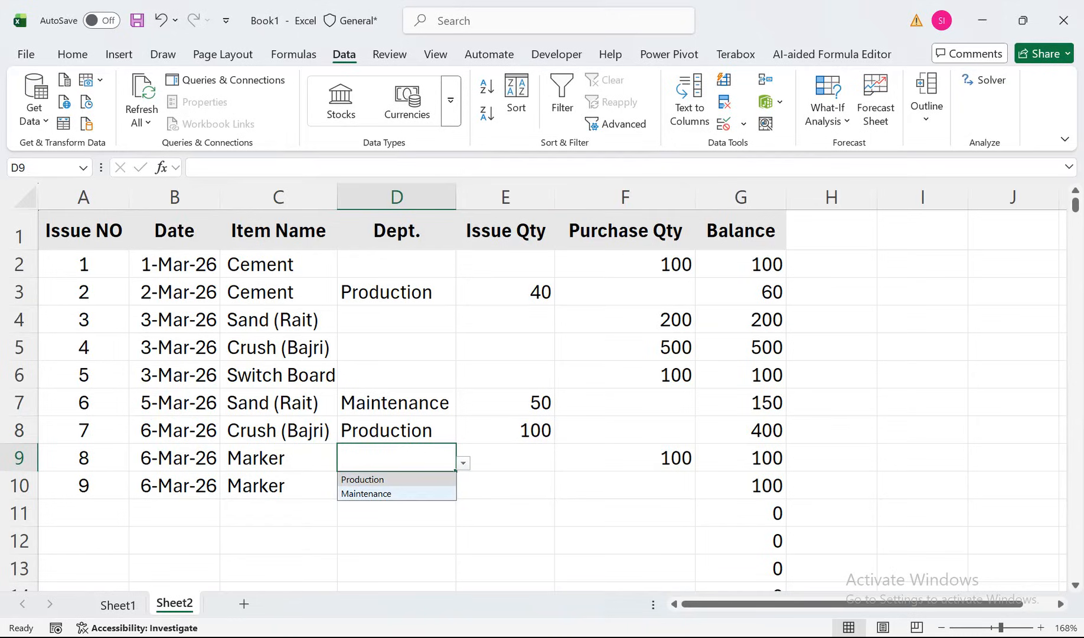
pyautogui.press('Return')
pyautogui.hotkey('shift', 'Down')
pyautogui.hotkey('ctrl', 'd')
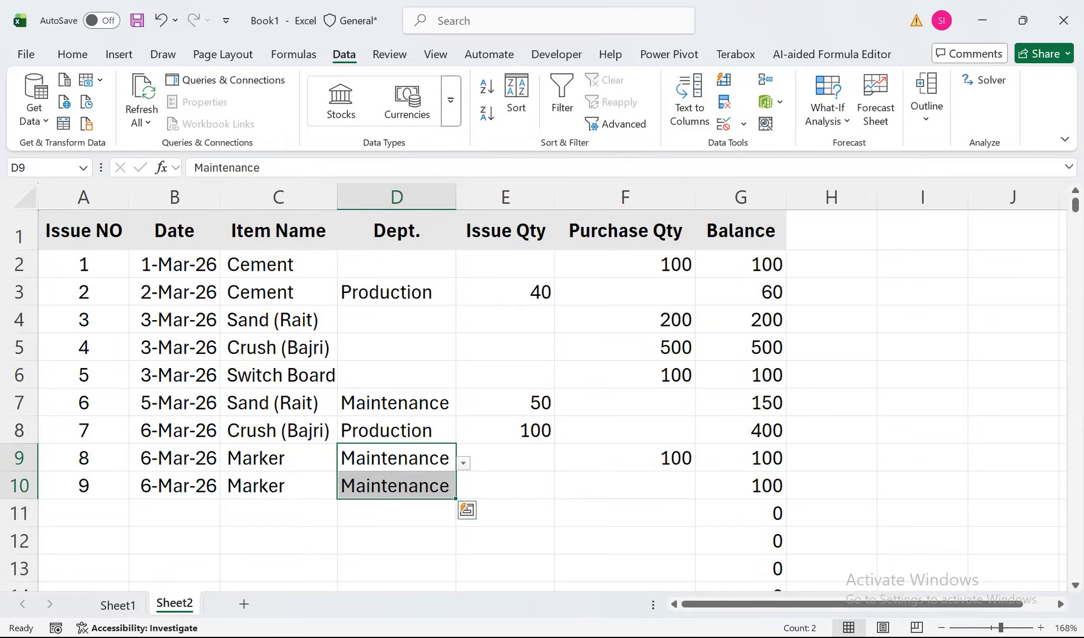
# Step: Clear the department from D9, the Marker purchase row
pyautogui.click(505, 485)
pyautogui.press('Up')
pyautogui.press('Left')
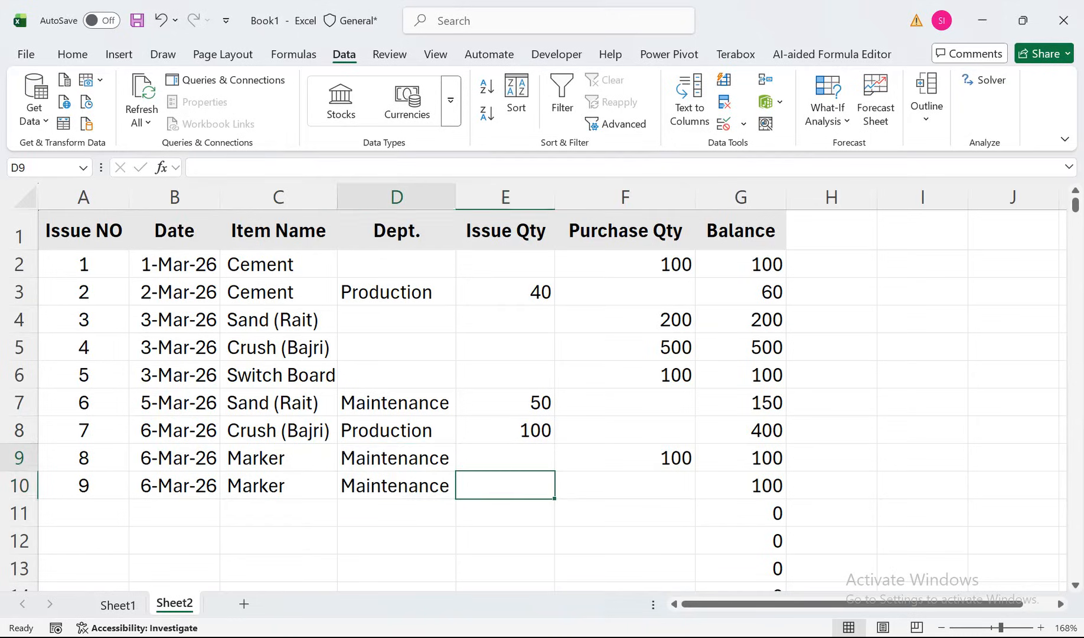
pyautogui.press('Delete')
# Step: Enter an issue quantity of 20 for Marker in E10
pyautogui.press('Right')
pyautogui.press('Down')
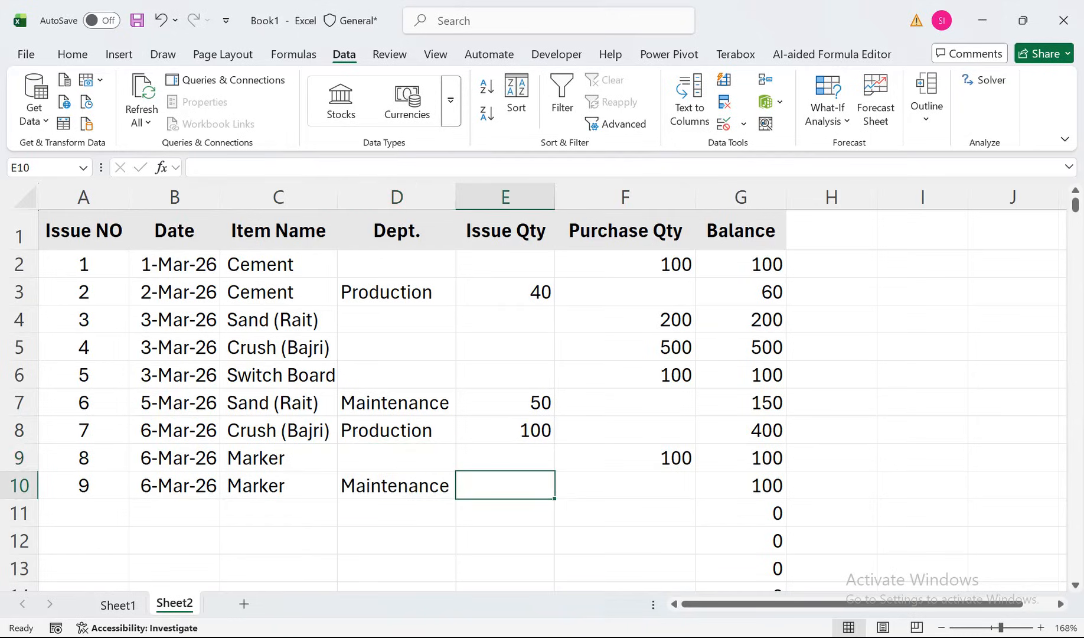
pyautogui.write('20')
pyautogui.press('Return')
pyautogui.click(625, 484)
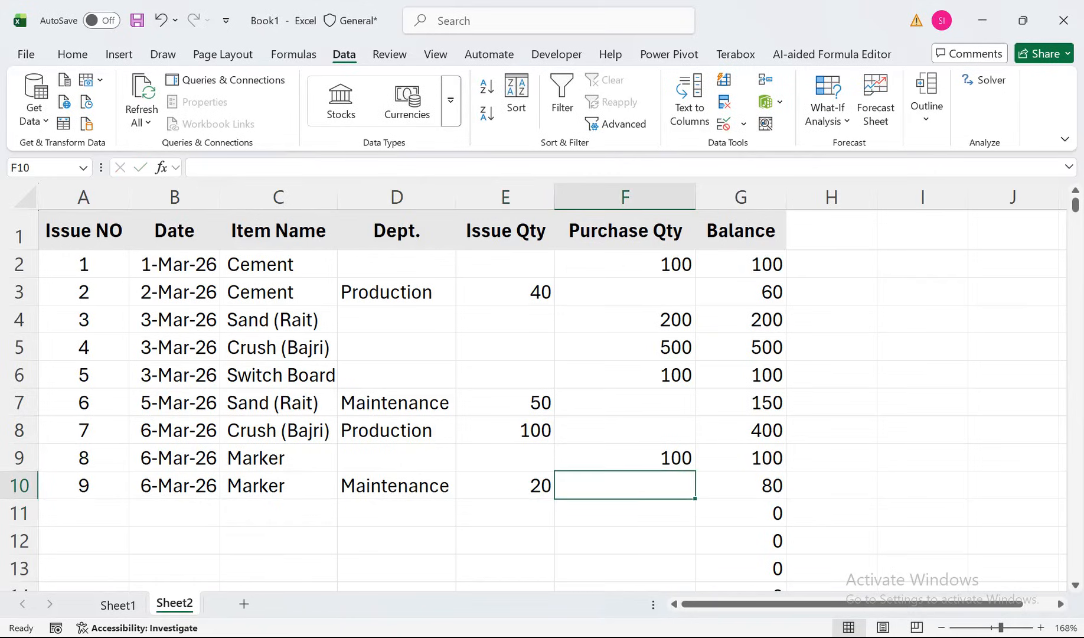
# Step: Enter the date 7-Mar-26 in B11 for a new register entry
pyautogui.click(174, 513)
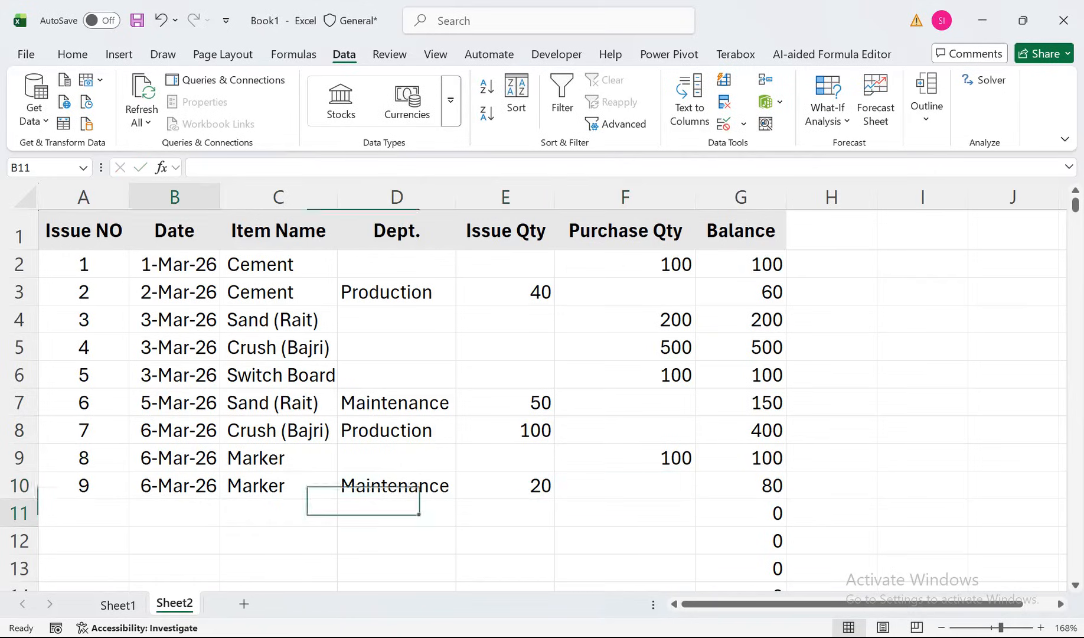
pyautogui.write('7-M')
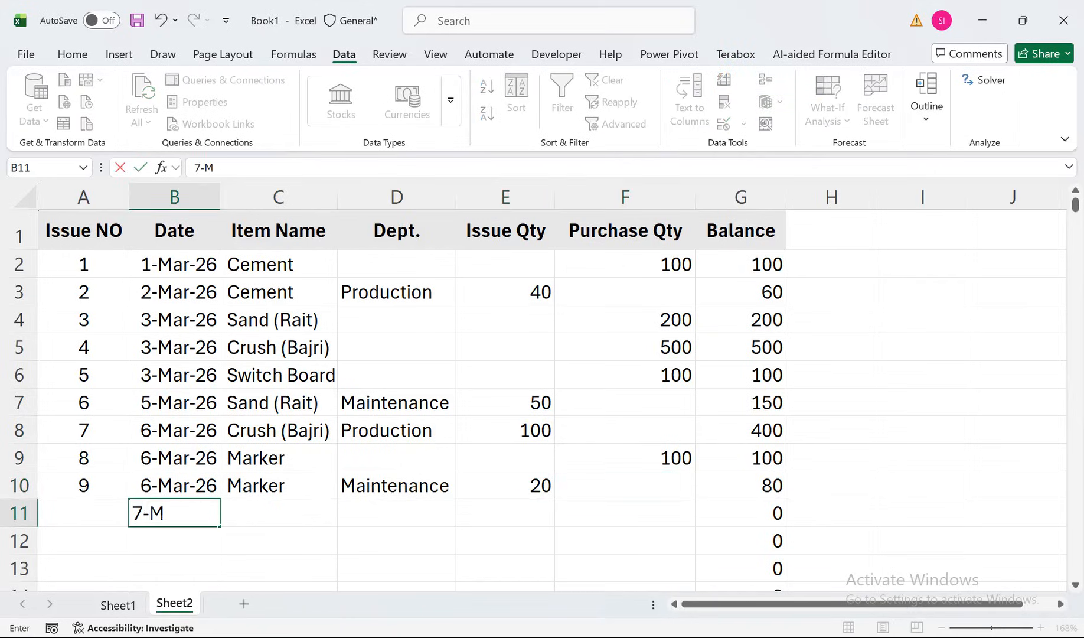
pyautogui.write('ar-26')
pyautogui.press('Return')
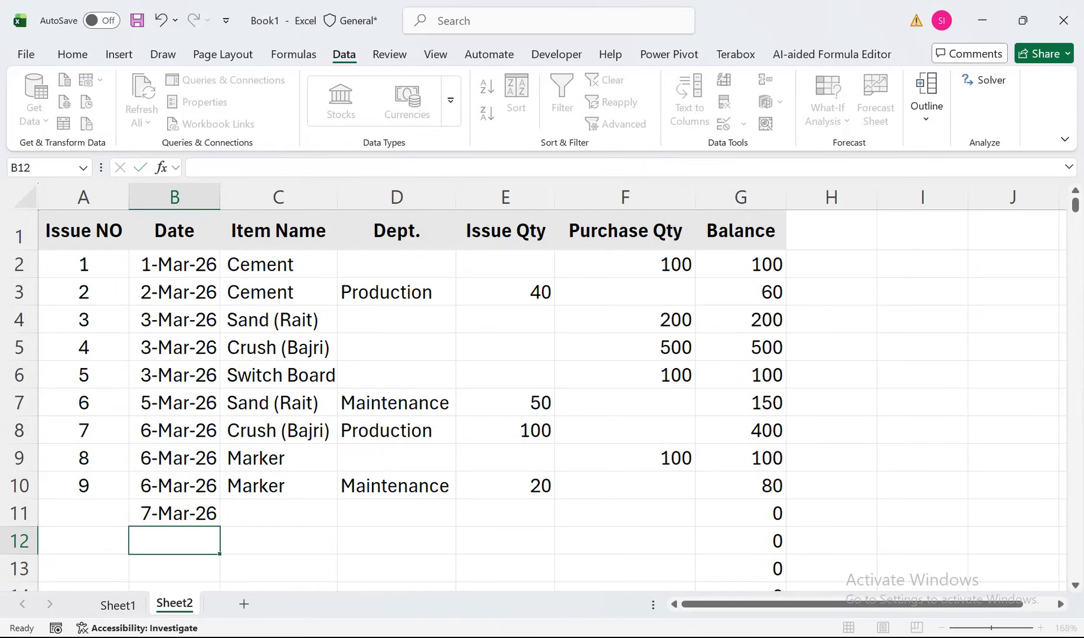
# Step: Choose Cement as the item in C11 and Production as the department in D11
pyautogui.click(278, 513)
pyautogui.click(345, 519)
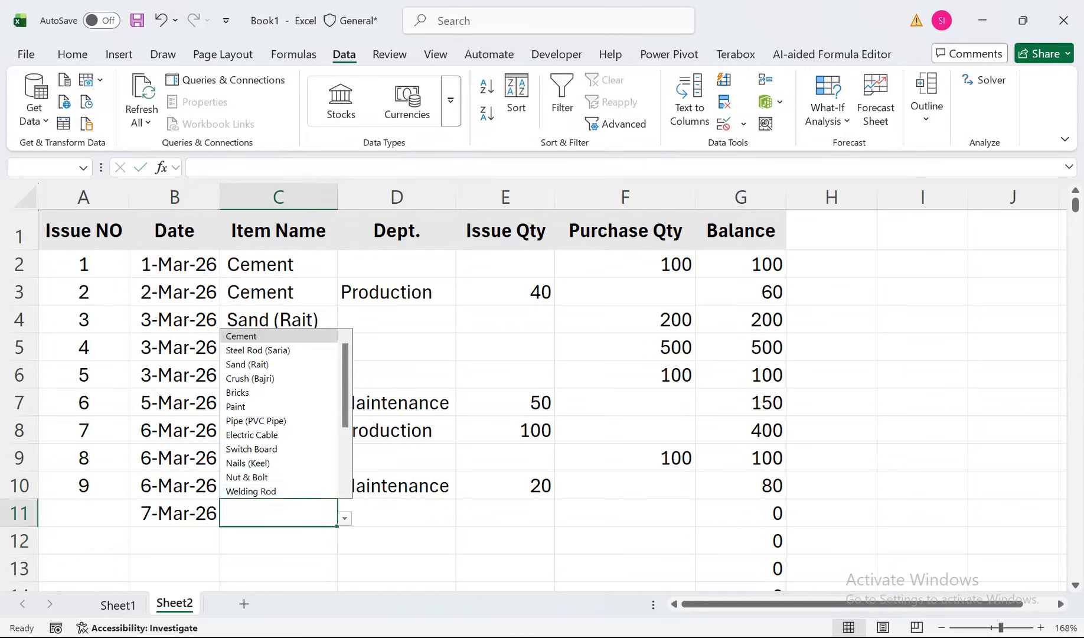
pyautogui.press('Return')
pyautogui.press('Right')
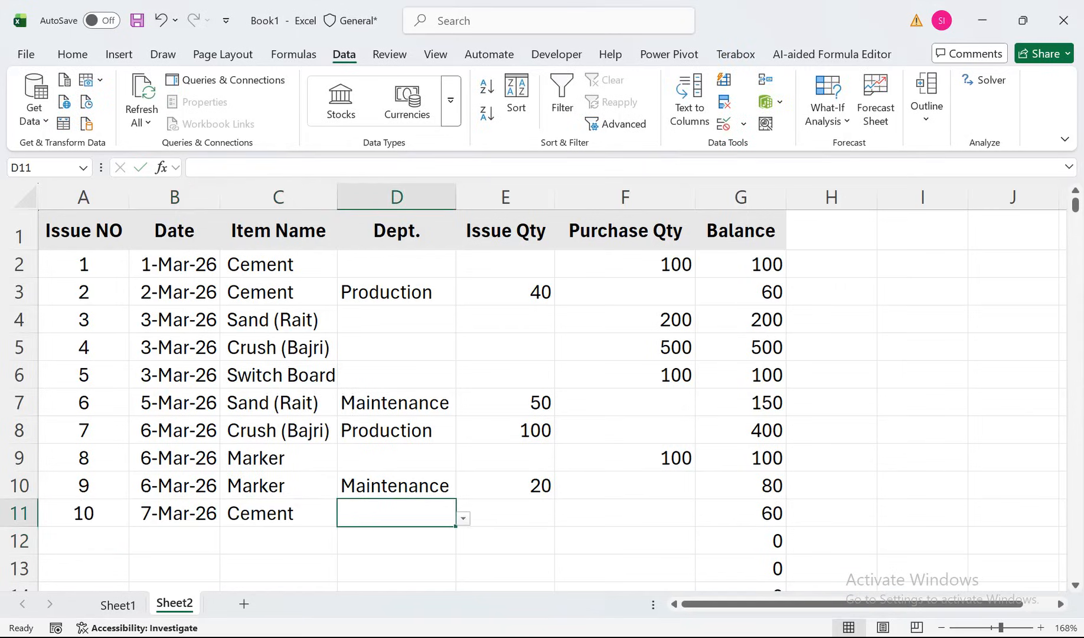
pyautogui.hotkey('alt', 'Down')
pyautogui.press('Down')
pyautogui.press('Return')
pyautogui.press('Right')
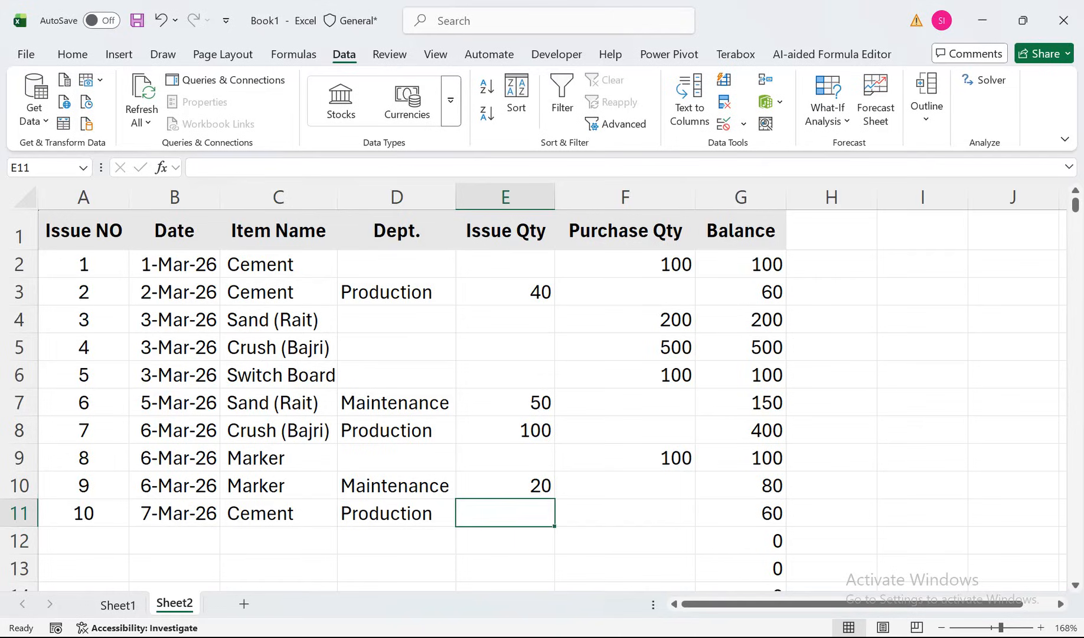
pyautogui.press('Right')
pyautogui.press('Right')
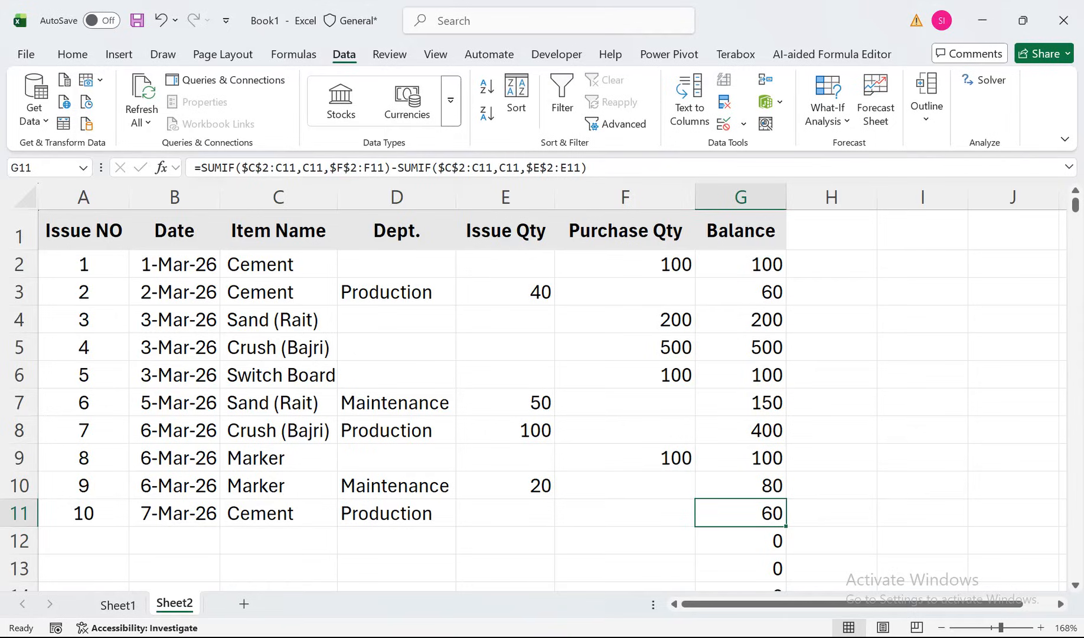
pyautogui.press('Left')
pyautogui.write('30')
pyautogui.press('Return')
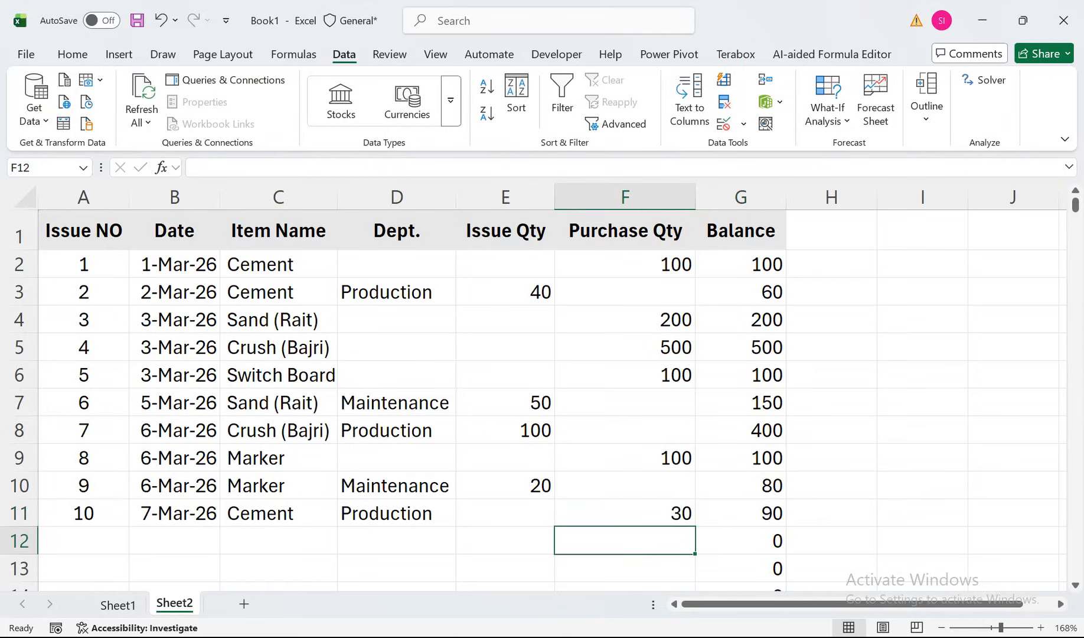
pyautogui.press('Up')
pyautogui.press('Delete')
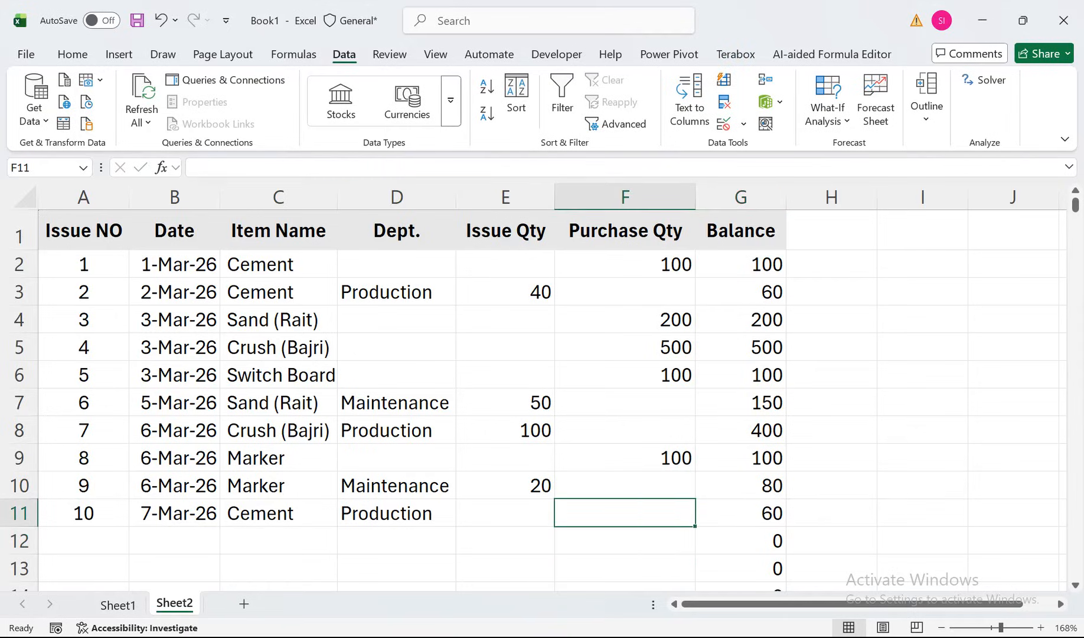
# Step: Enter an issue quantity of 30 for Cement in E11 and check the row's balance
pyautogui.press('Left')
pyautogui.write('30')
pyautogui.press('Return')
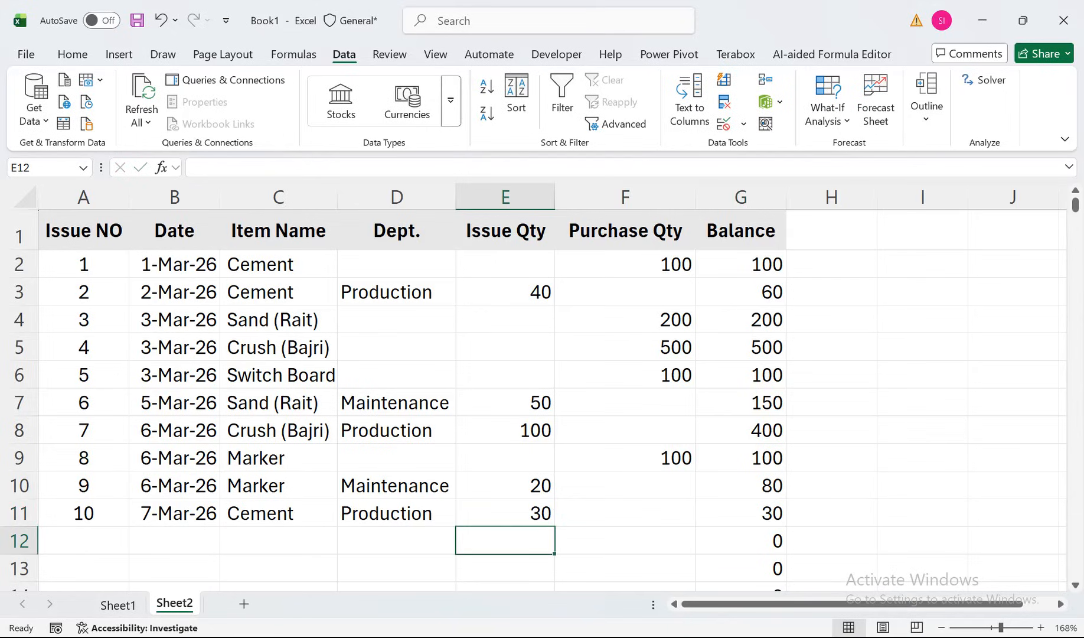
pyautogui.press('Up')
pyautogui.press('Right')
pyautogui.press('Right')
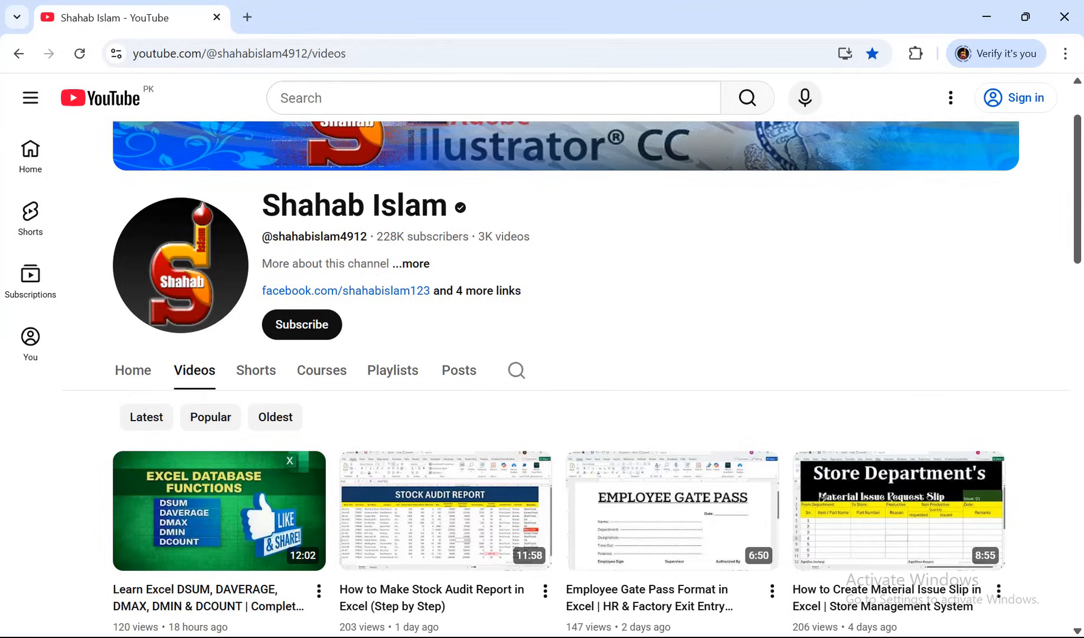
# Step: Switch back to the Excel workbook and turn on filters for the register's header row
pyautogui.hotkey('alt', 'Tab')
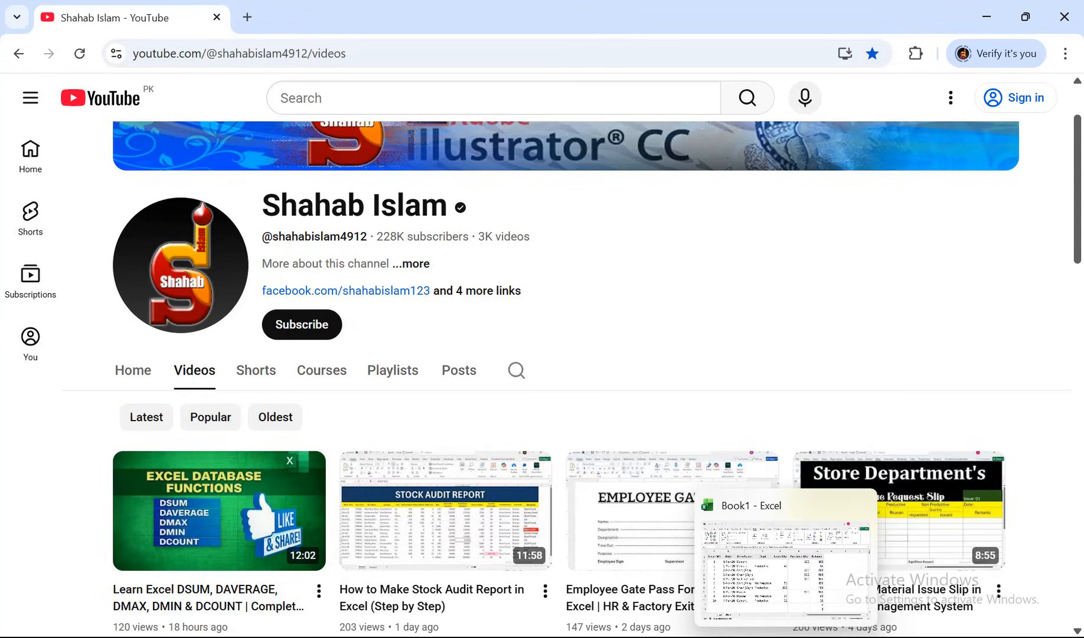
pyautogui.click(397, 230)
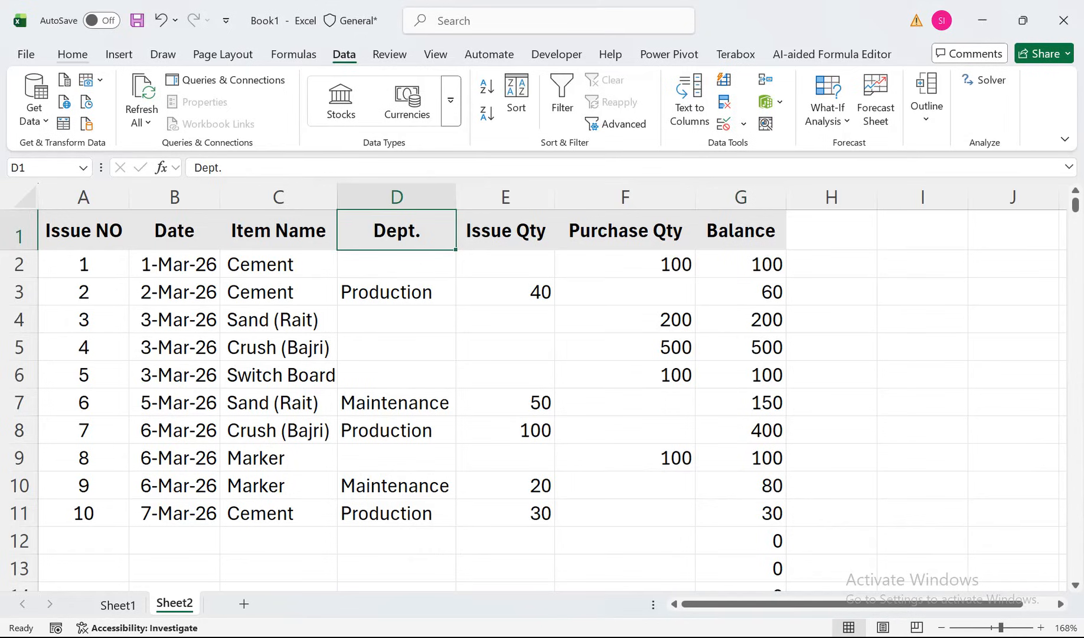
pyautogui.click(72, 54)
pyautogui.click(671, 97)
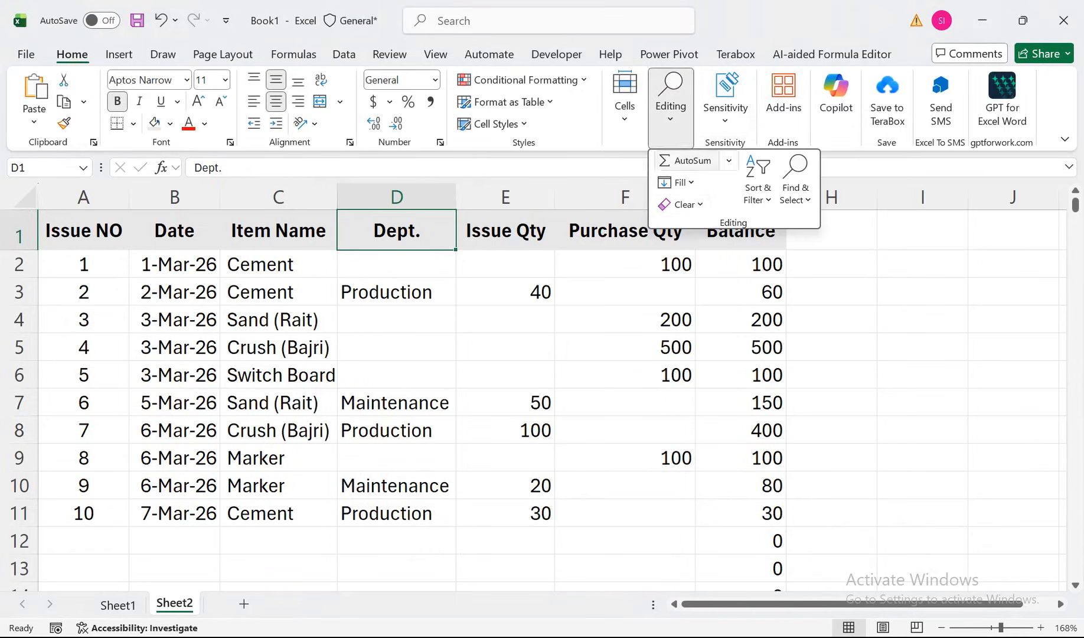
pyautogui.click(757, 180)
pyautogui.click(783, 304)
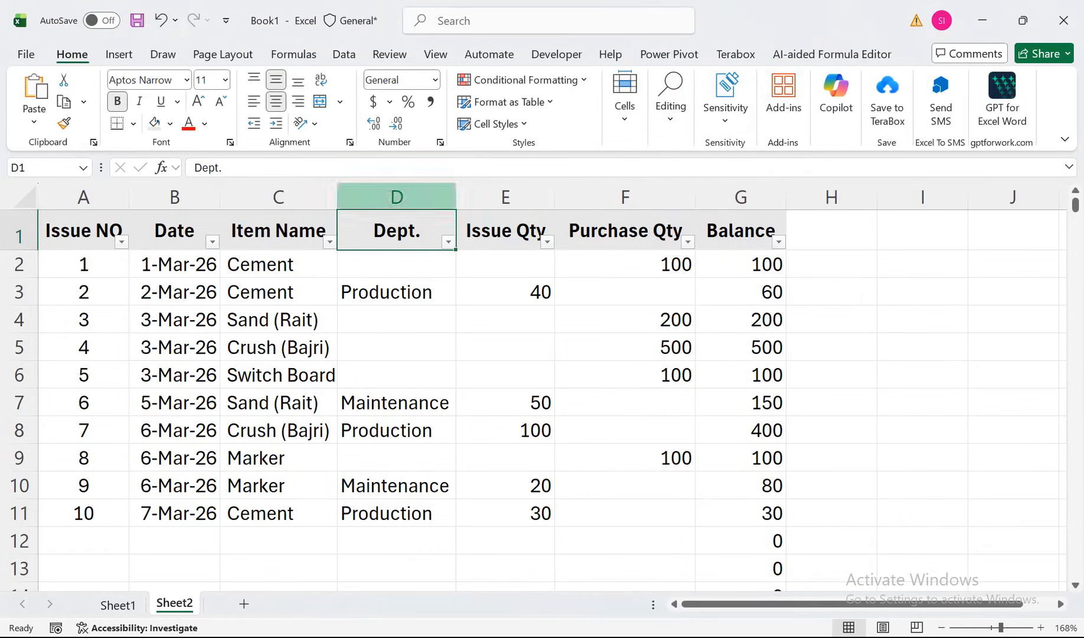
# Step: Filter the Dept. column to list only the Production entries
pyautogui.hotkey('alt', 'Down')
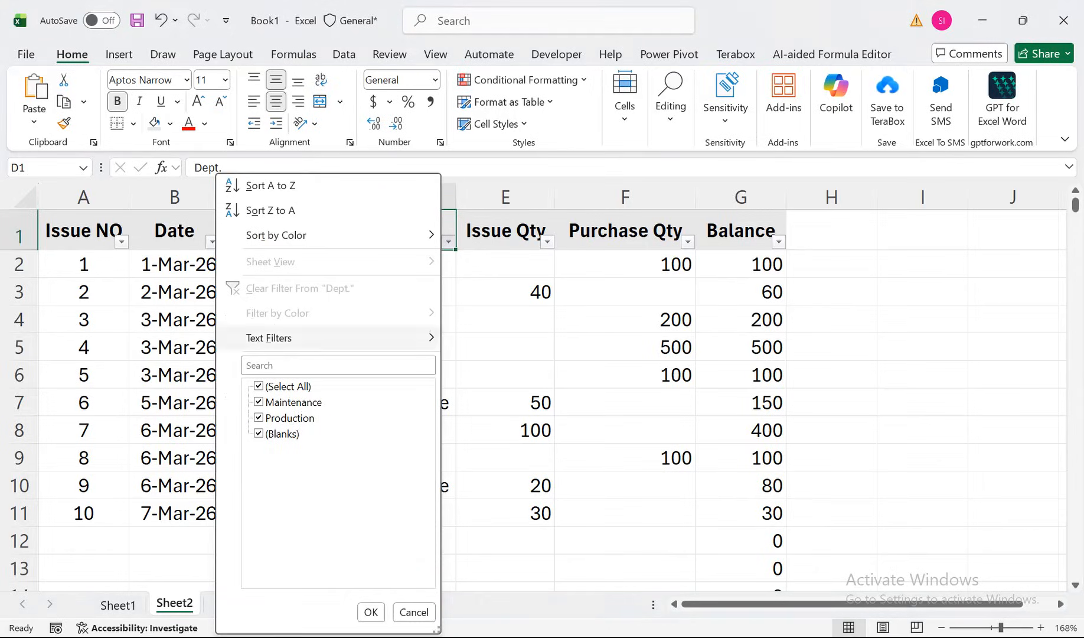
pyautogui.press('space')
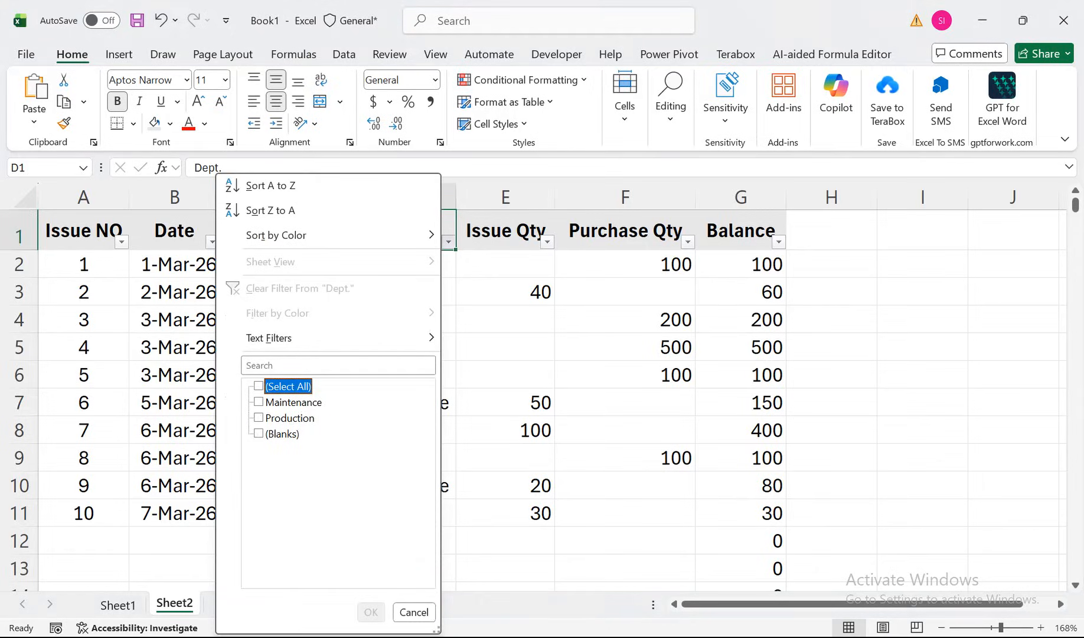
pyautogui.press('Down')
pyautogui.press('Down')
pyautogui.press('space')
pyautogui.press('Return')
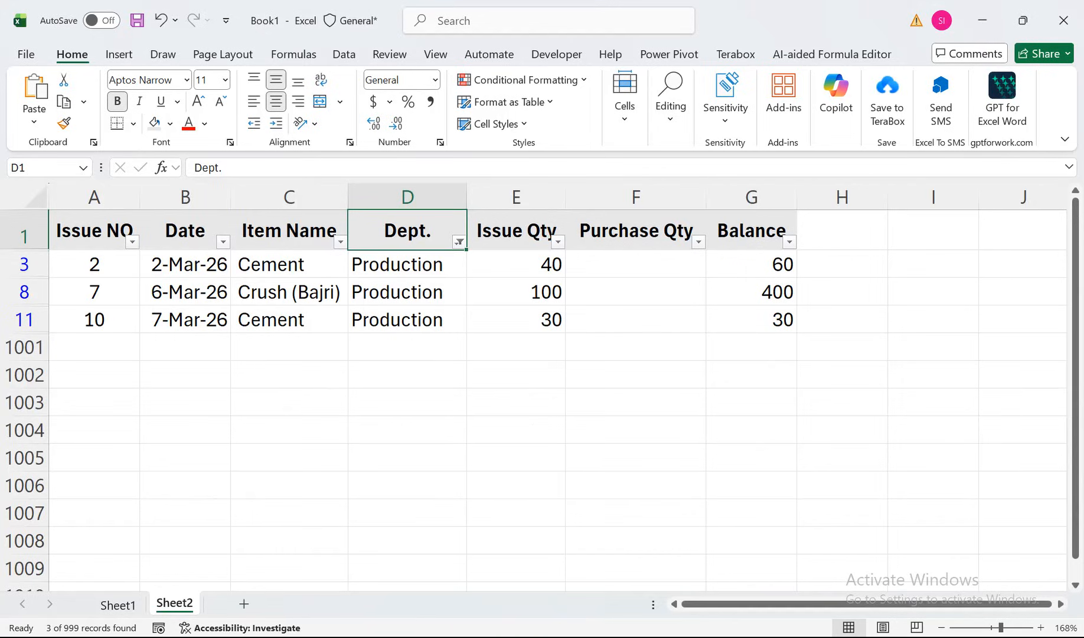
# Step: Clear the Dept. filter to list all register entries, keeping the header filters on
pyautogui.click(671, 109)
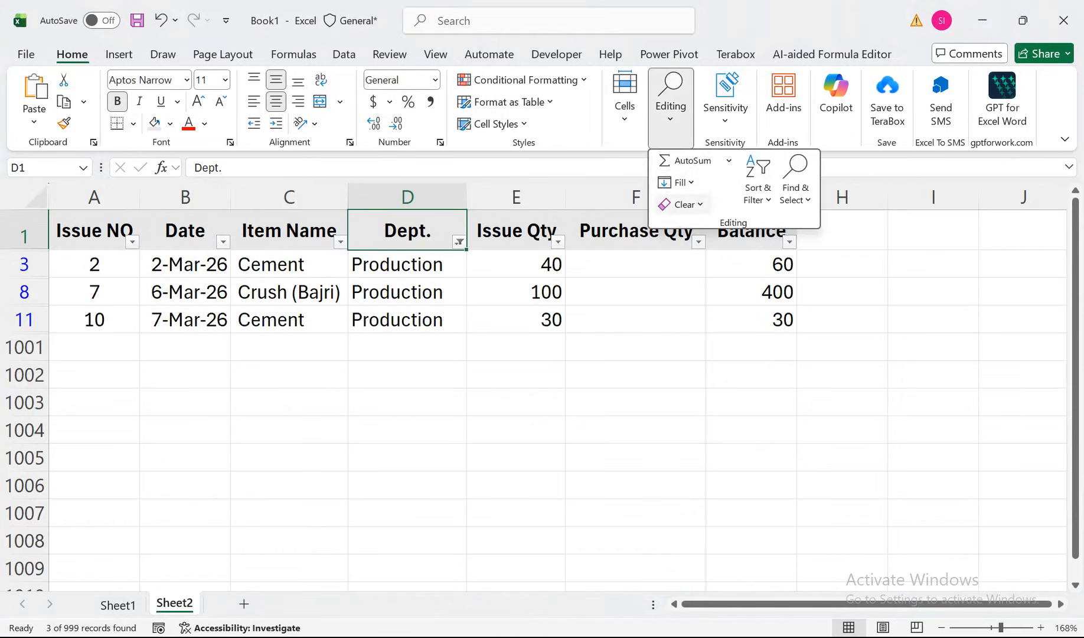
pyautogui.click(759, 177)
pyautogui.click(782, 301)
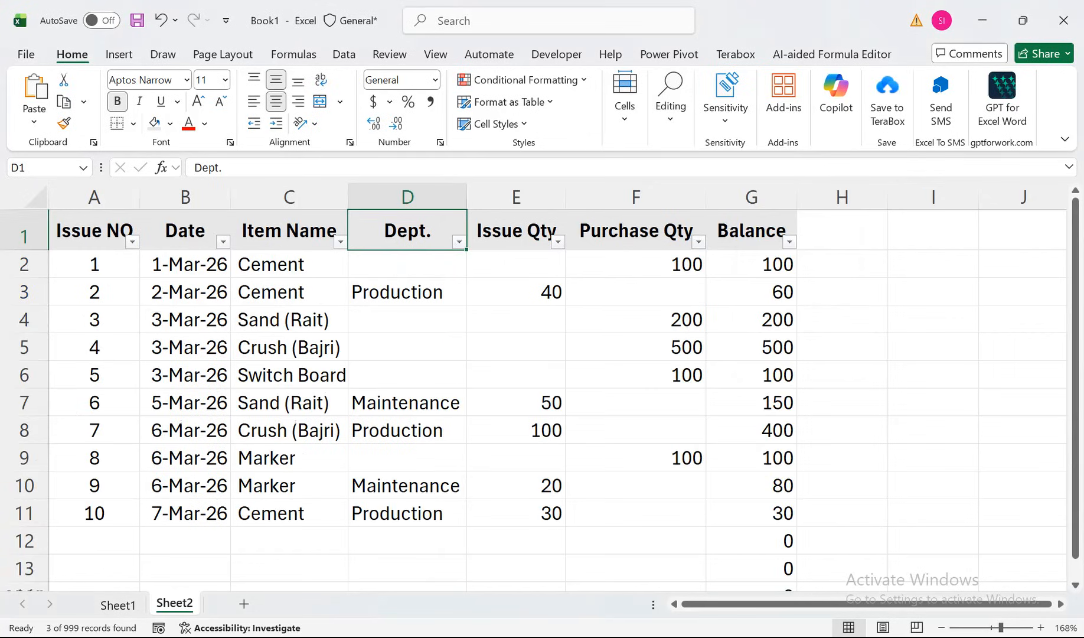
pyautogui.click(397, 293)
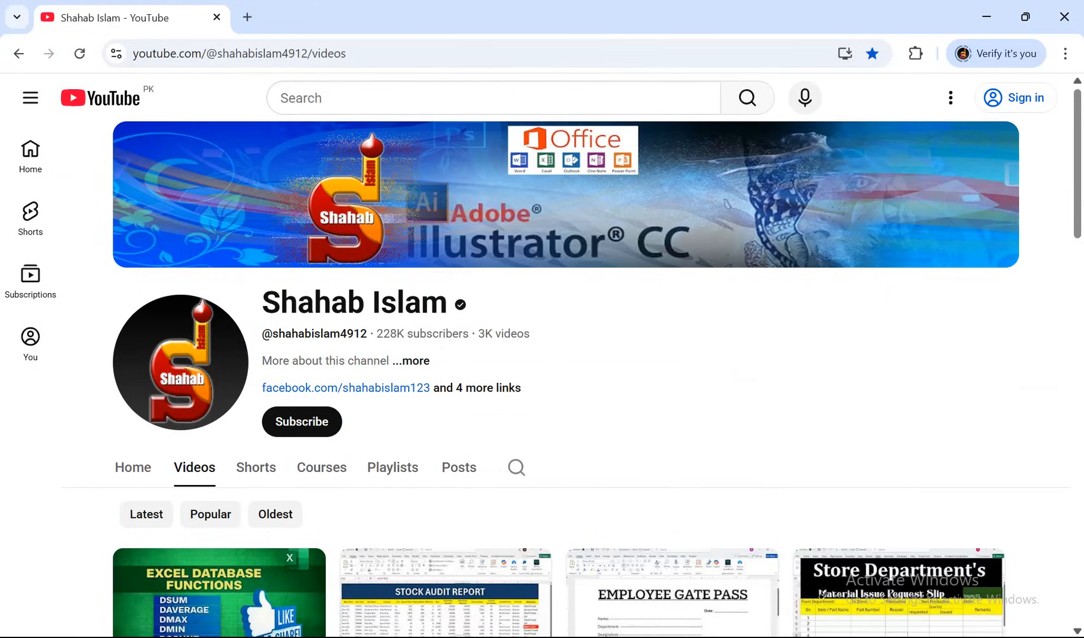